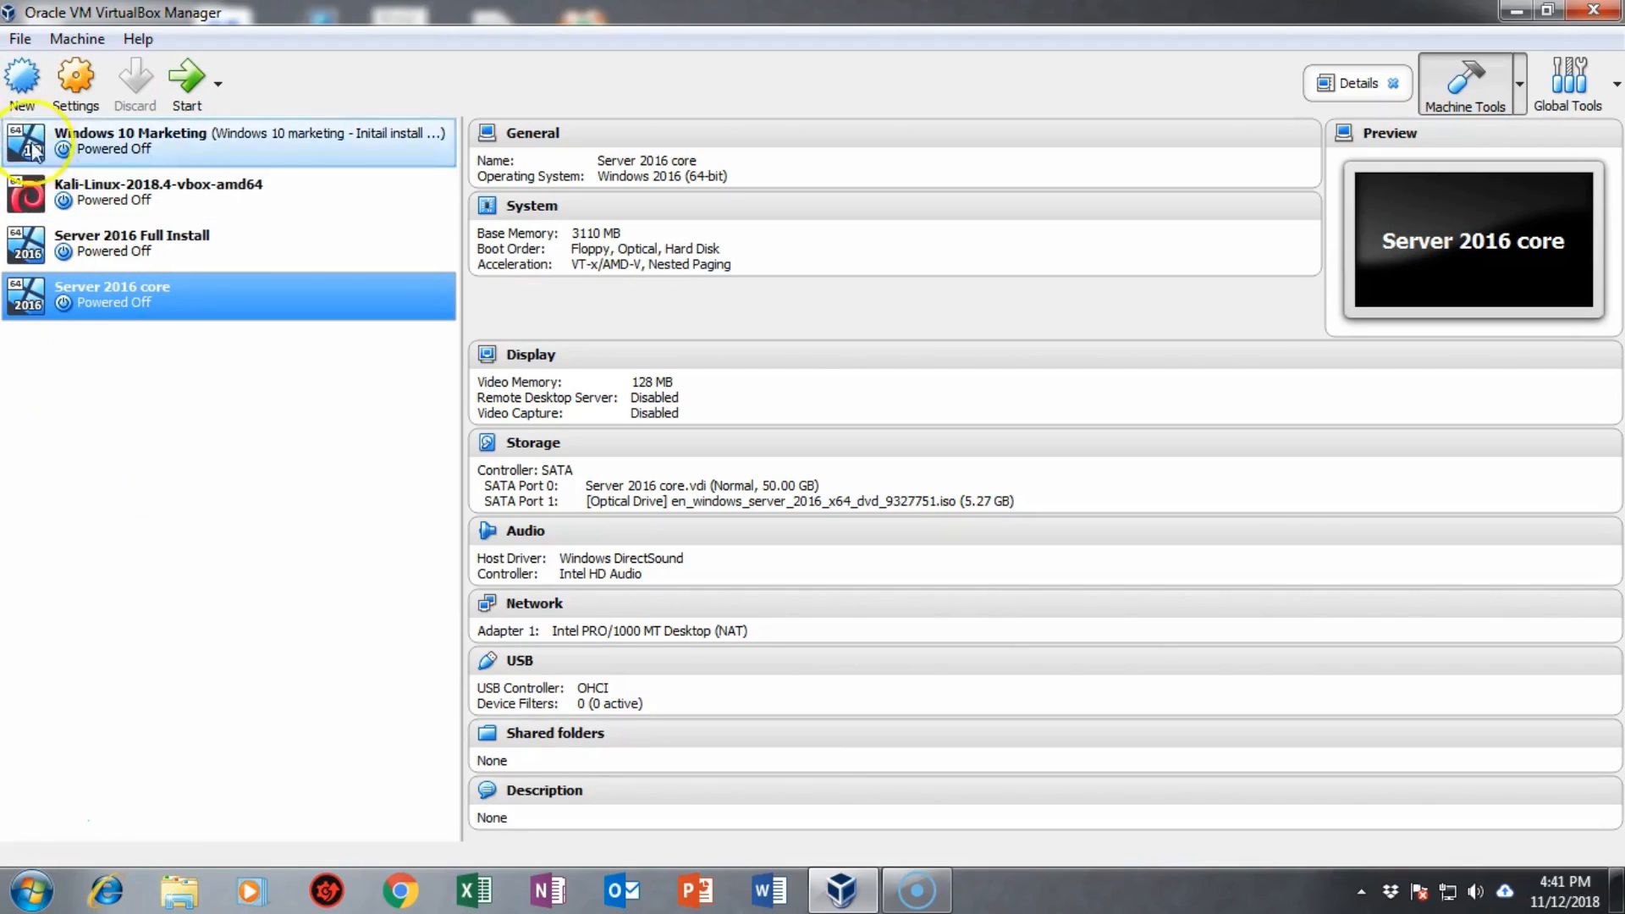
Step: Start a new VM named 'Windows 10' with version Windows 10 (64-bit)
{"action": "left_click", "coordinate": [24, 78]}
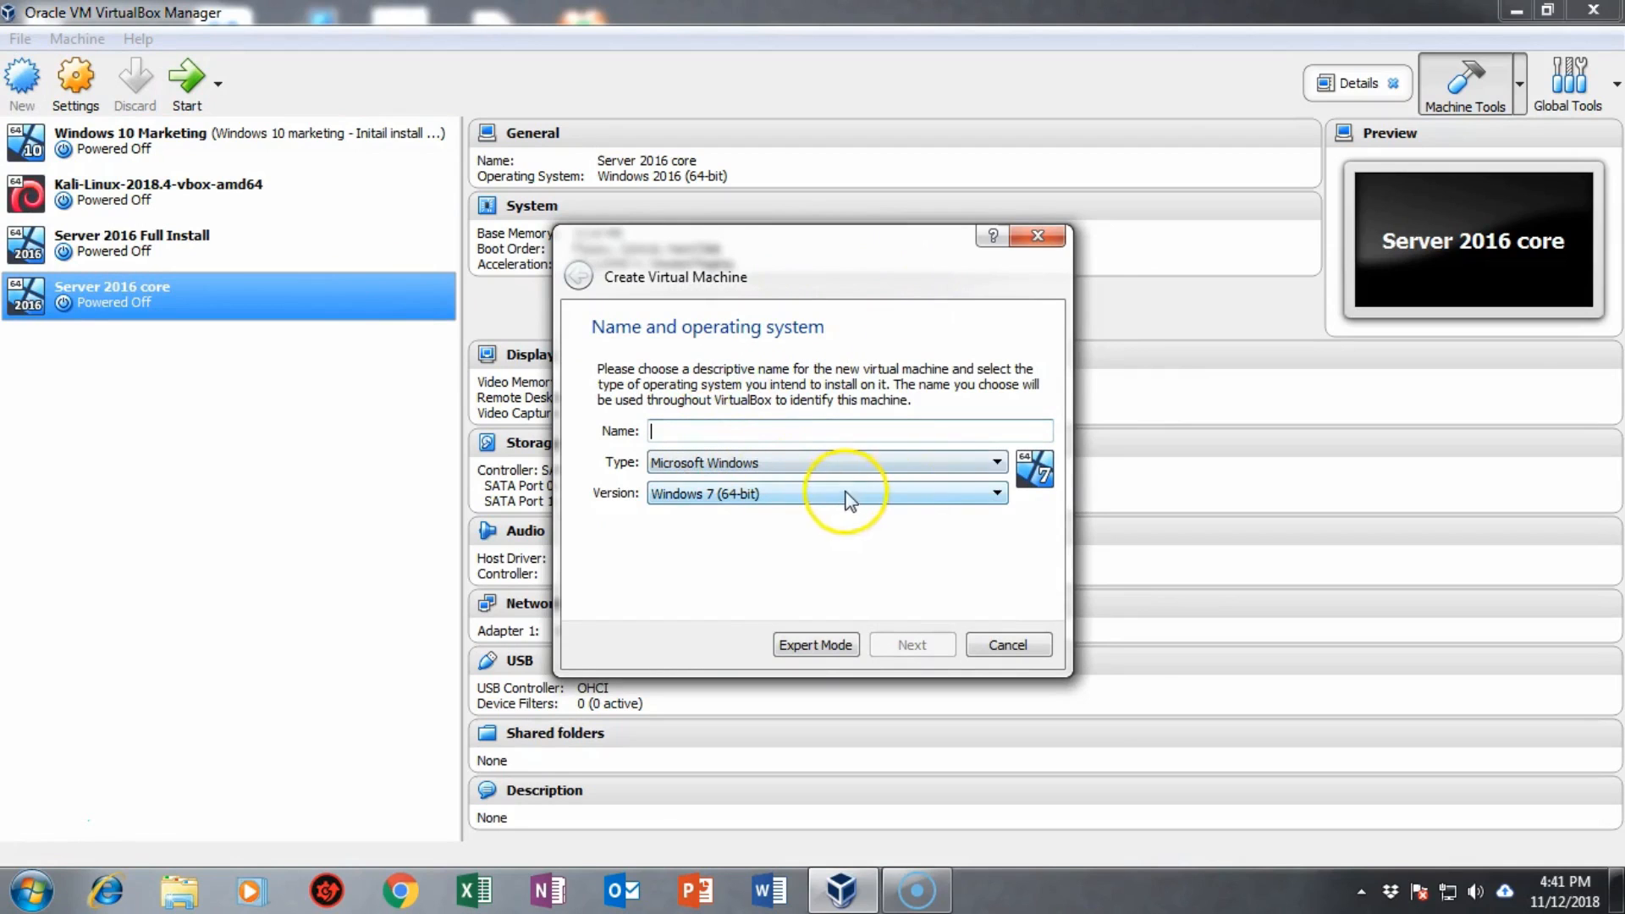
{"action": "left_click", "coordinate": [997, 493]}
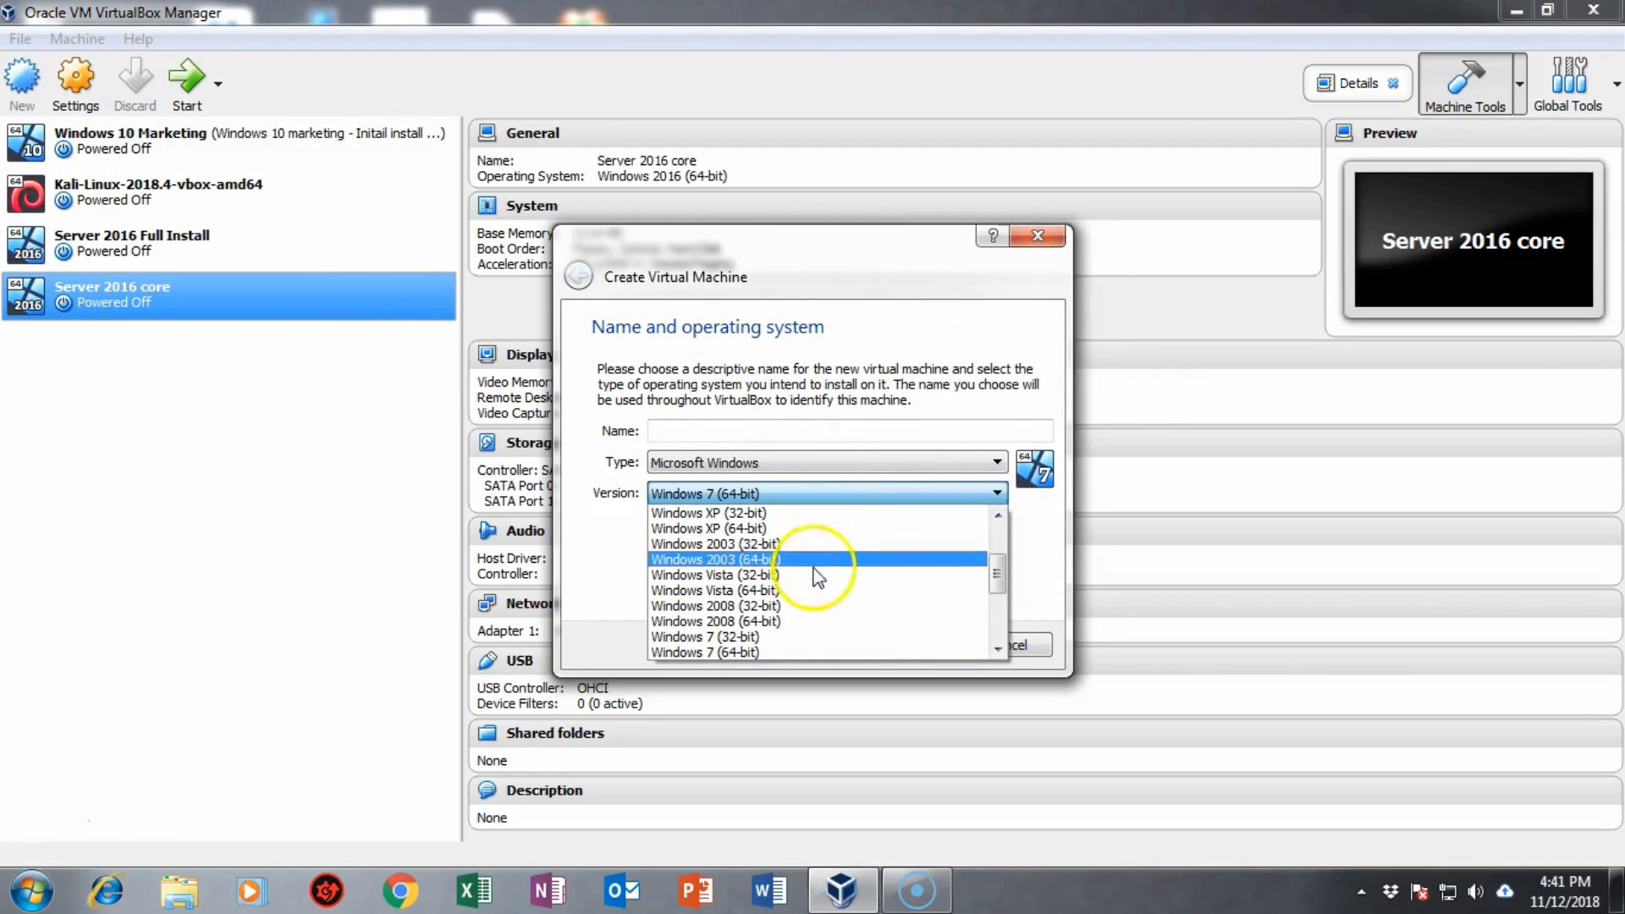
{"action": "scroll", "coordinate": [806, 576], "scroll_direction": "down", "scroll_amount": 4}
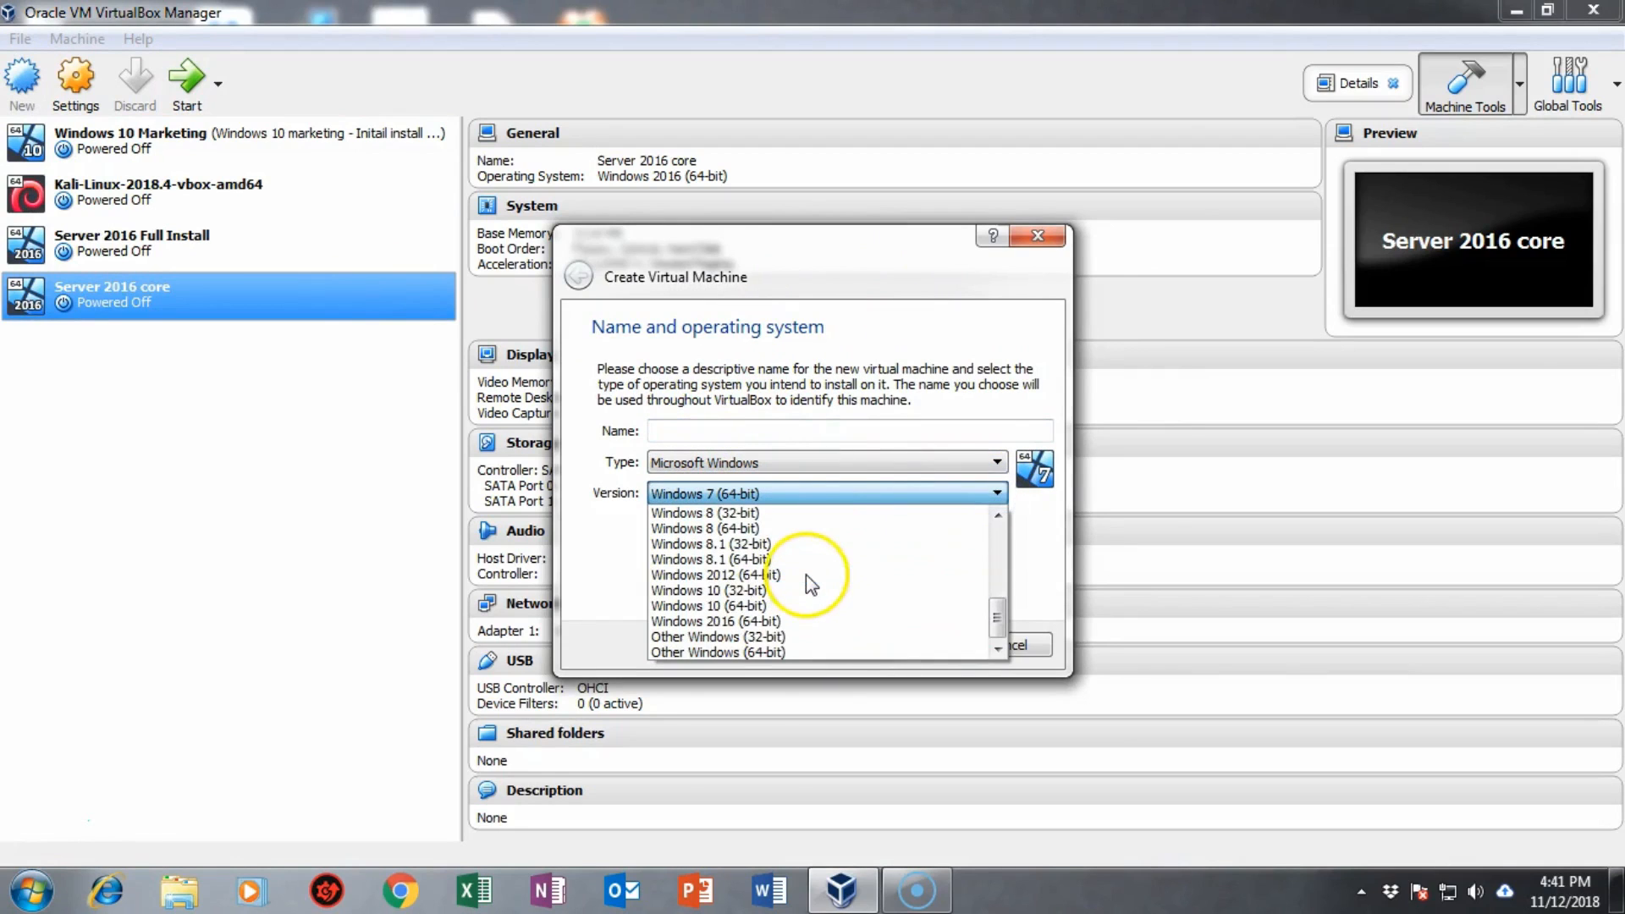
{"action": "left_click", "coordinate": [759, 606]}
{"action": "left_click", "coordinate": [672, 434]}
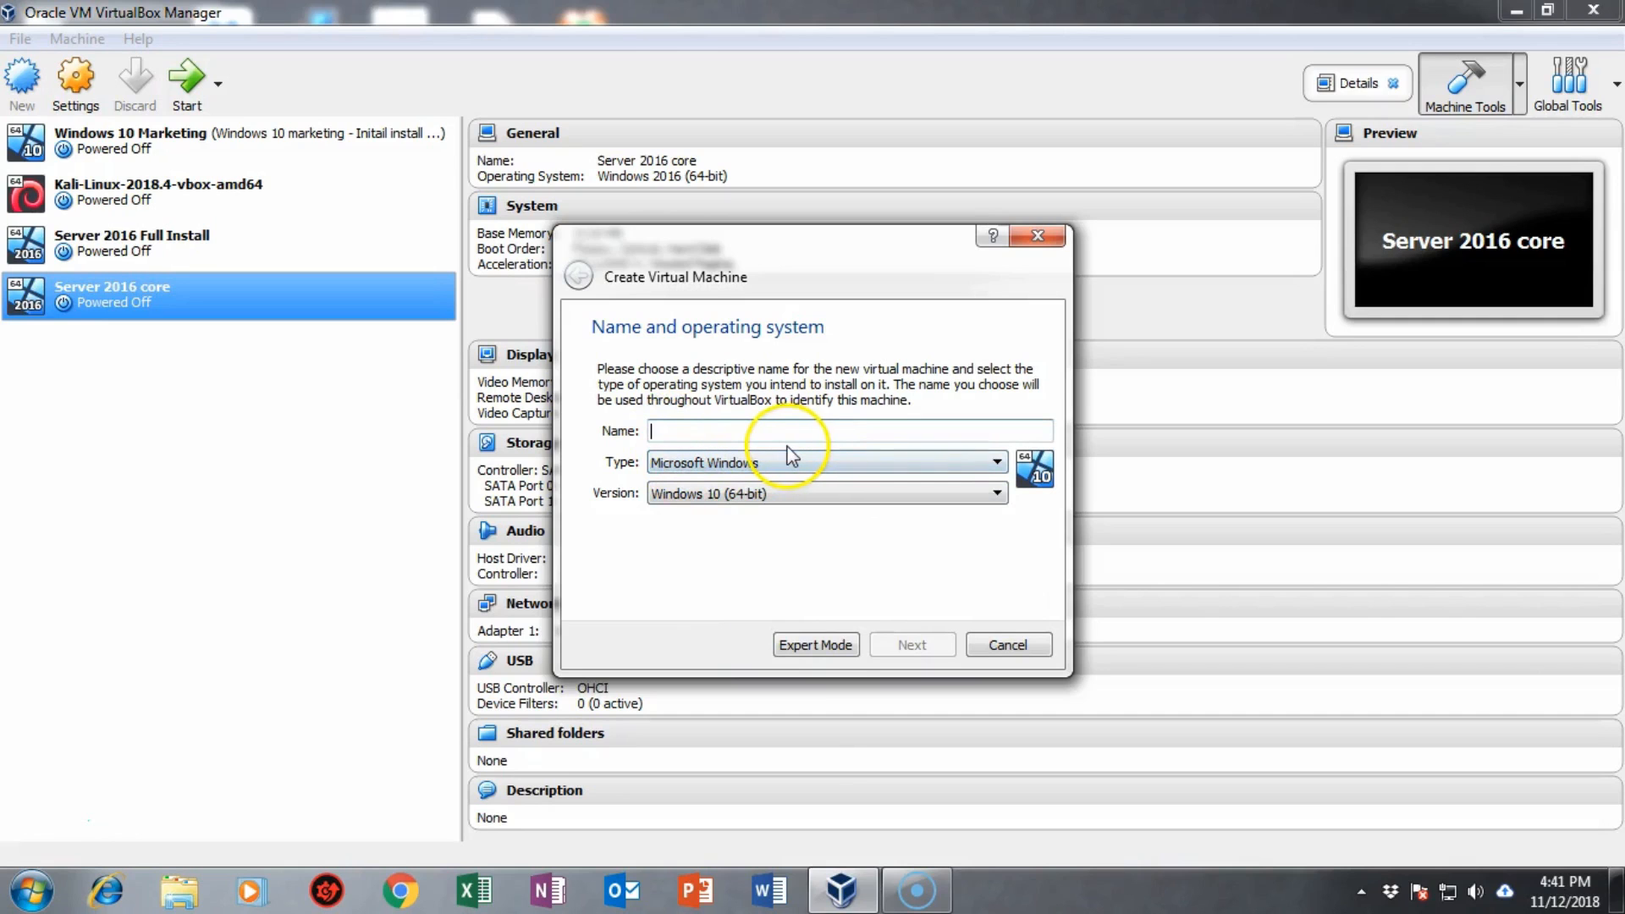
{"action": "type", "text": "Windows 10"}
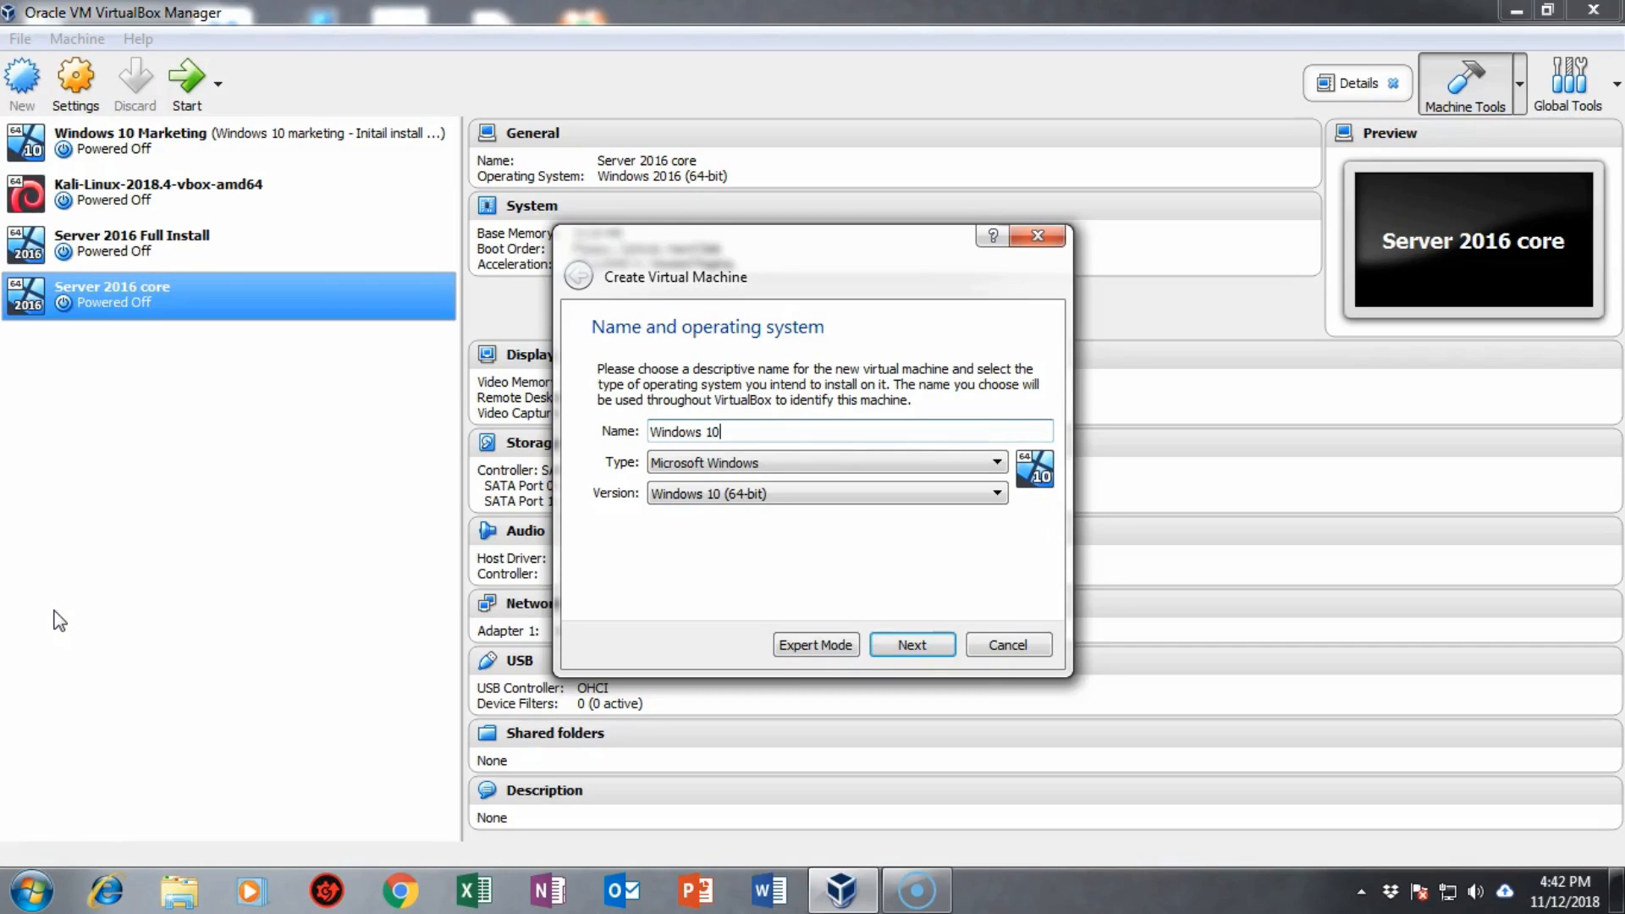
{"action": "left_click", "coordinate": [908, 645]}
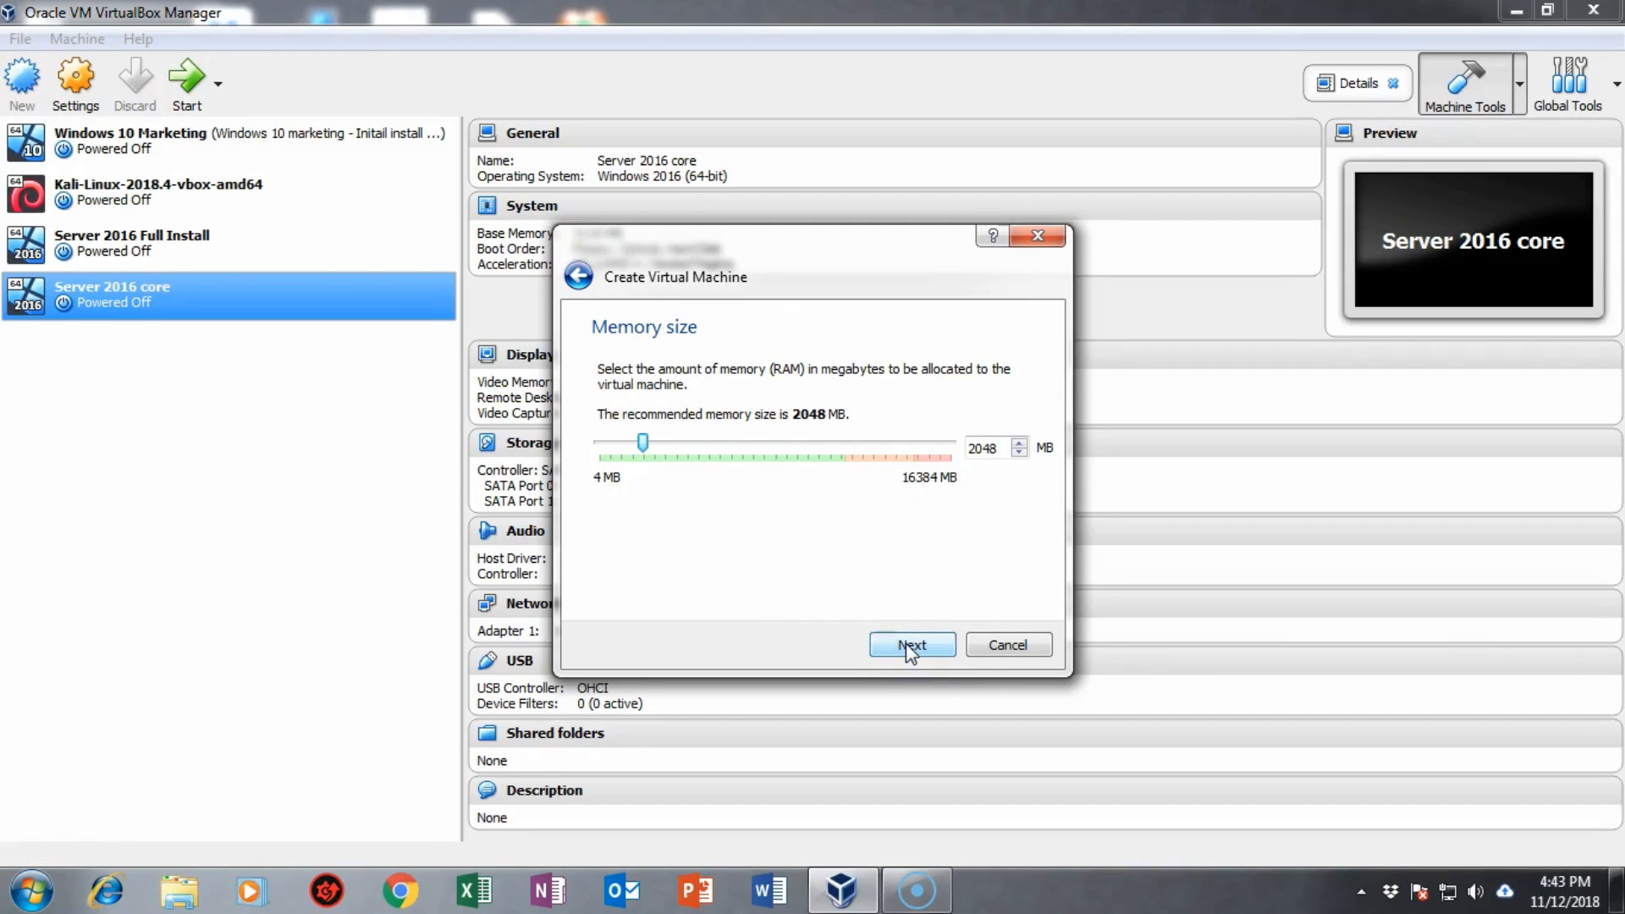
Step: Keep 2048 MB memory and add a new dynamically allocated 50 GB VDI disk
{"action": "left_click", "coordinate": [909, 645]}
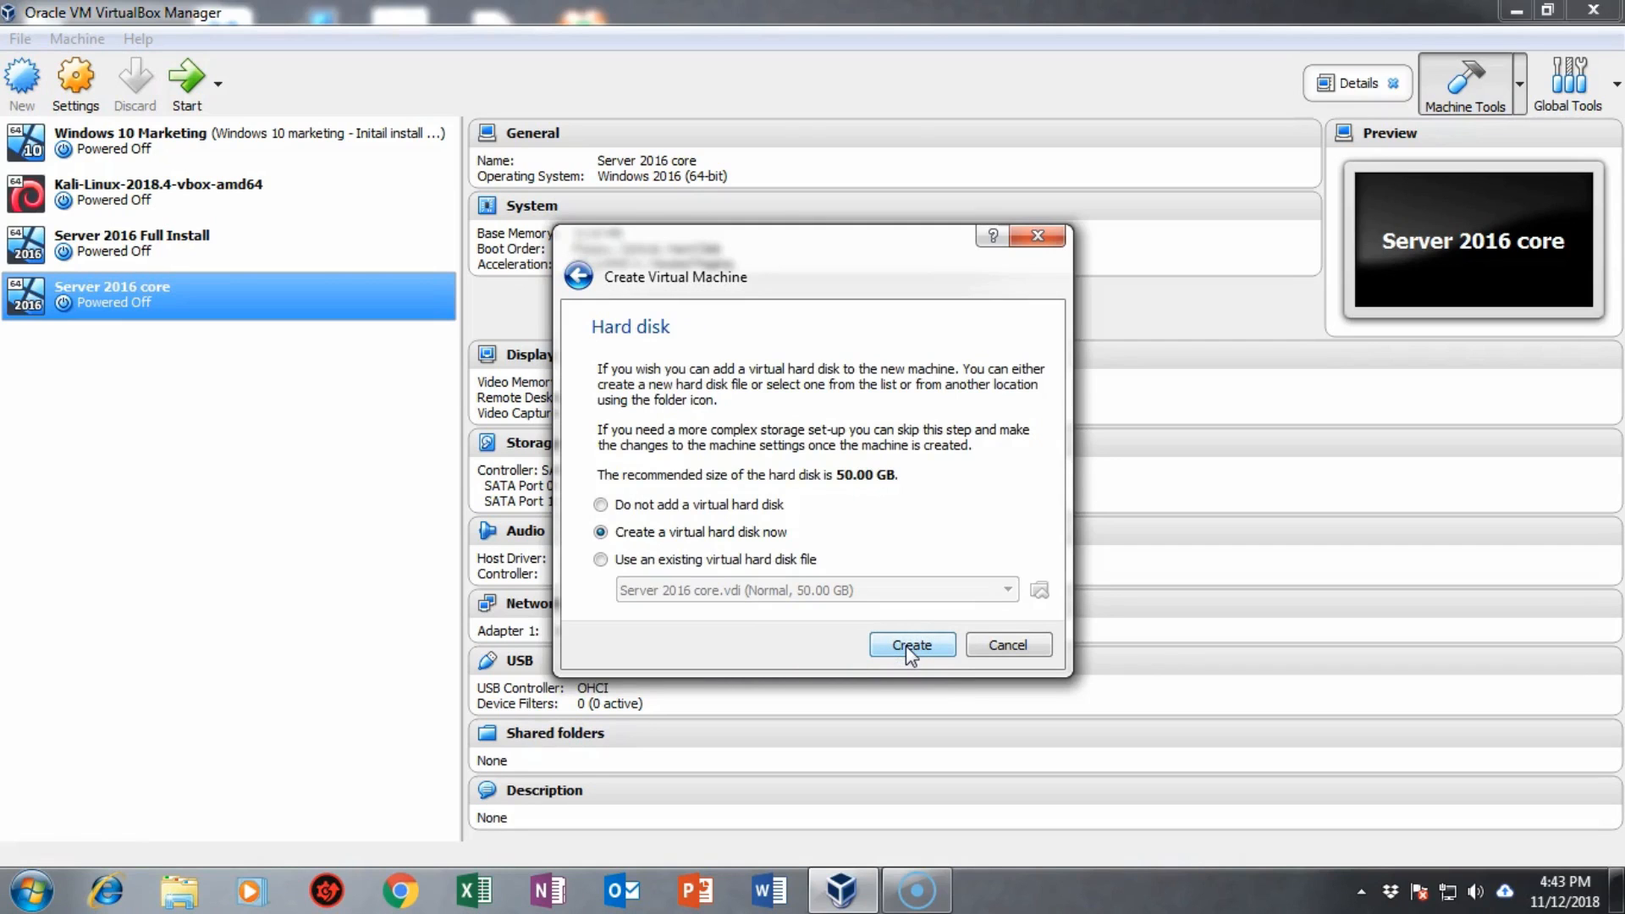
{"action": "left_click", "coordinate": [906, 645]}
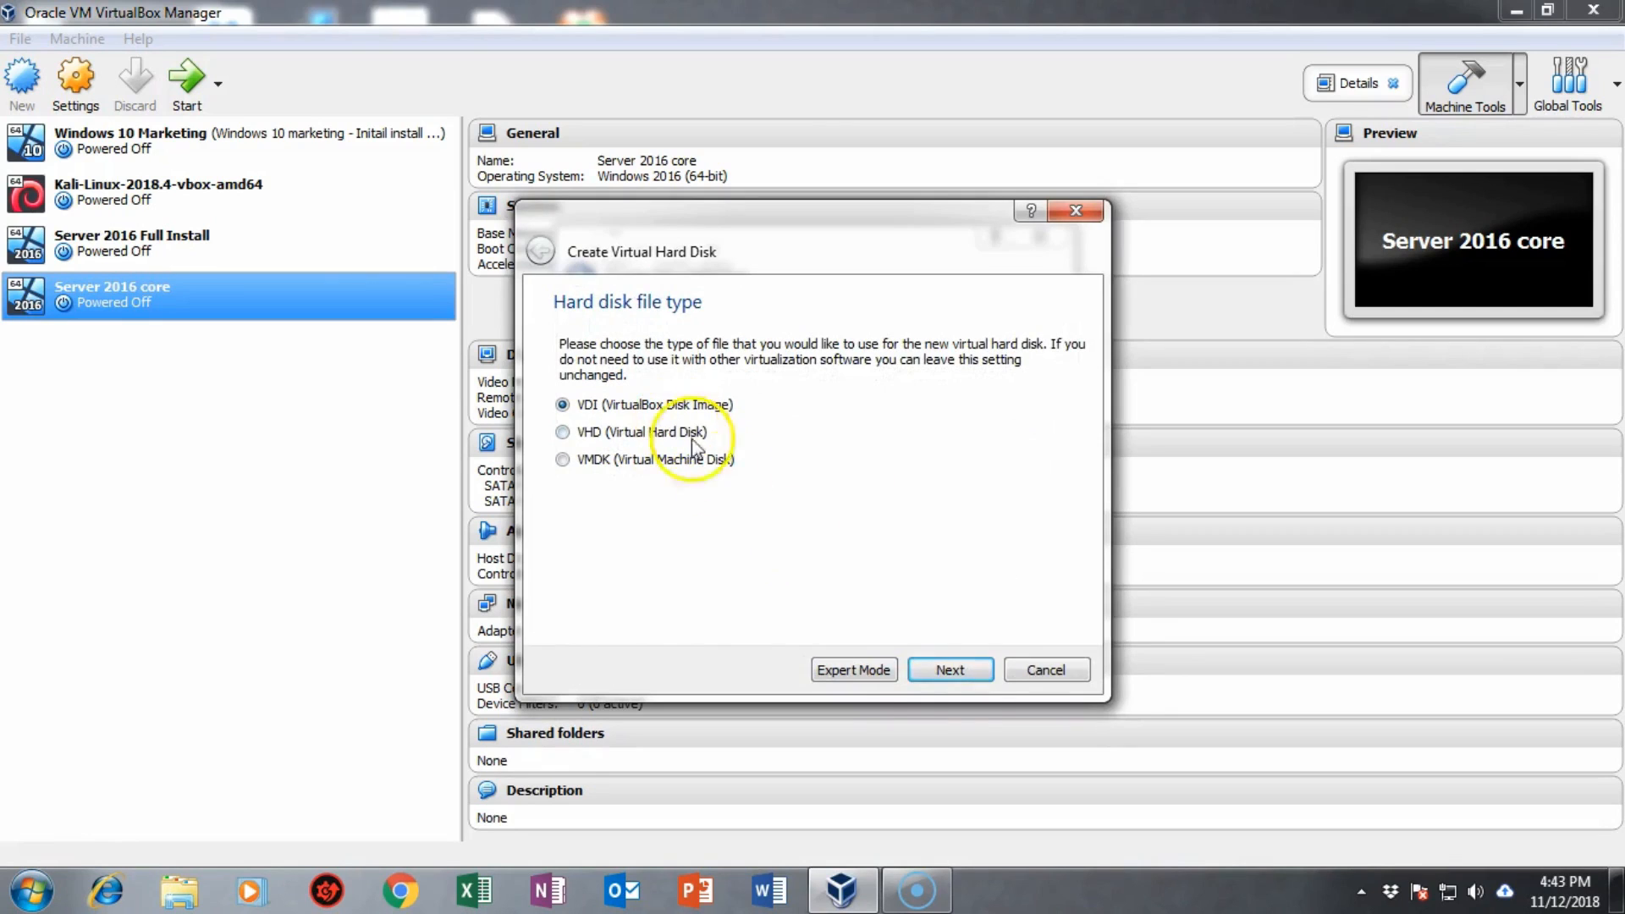
{"action": "left_click", "coordinate": [949, 670]}
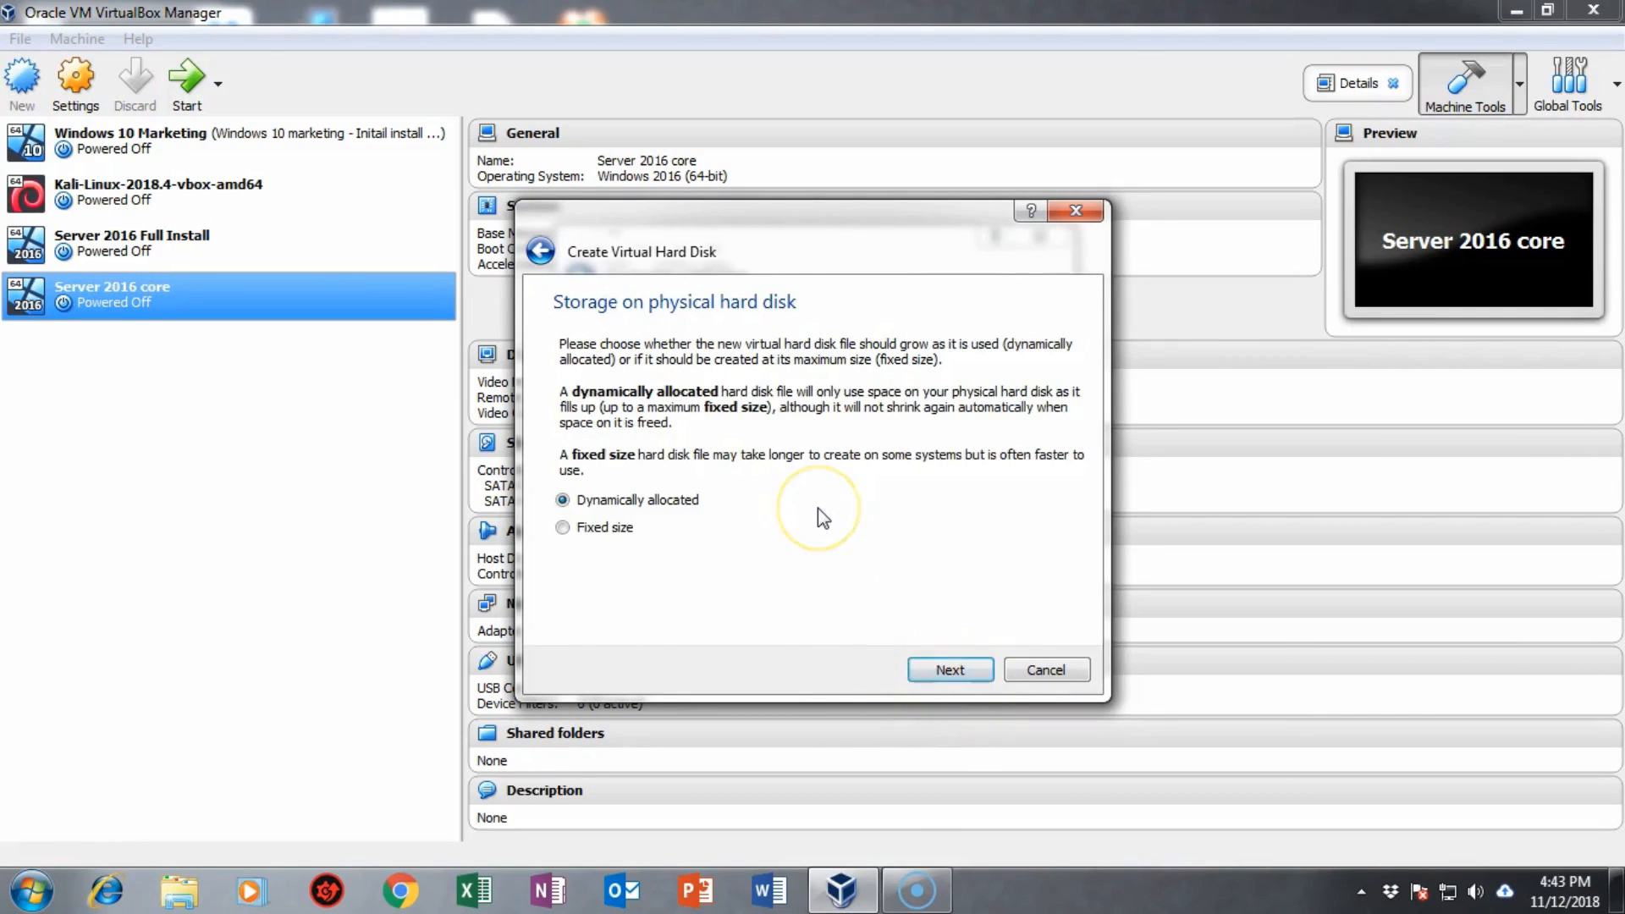
{"action": "left_click", "coordinate": [949, 670]}
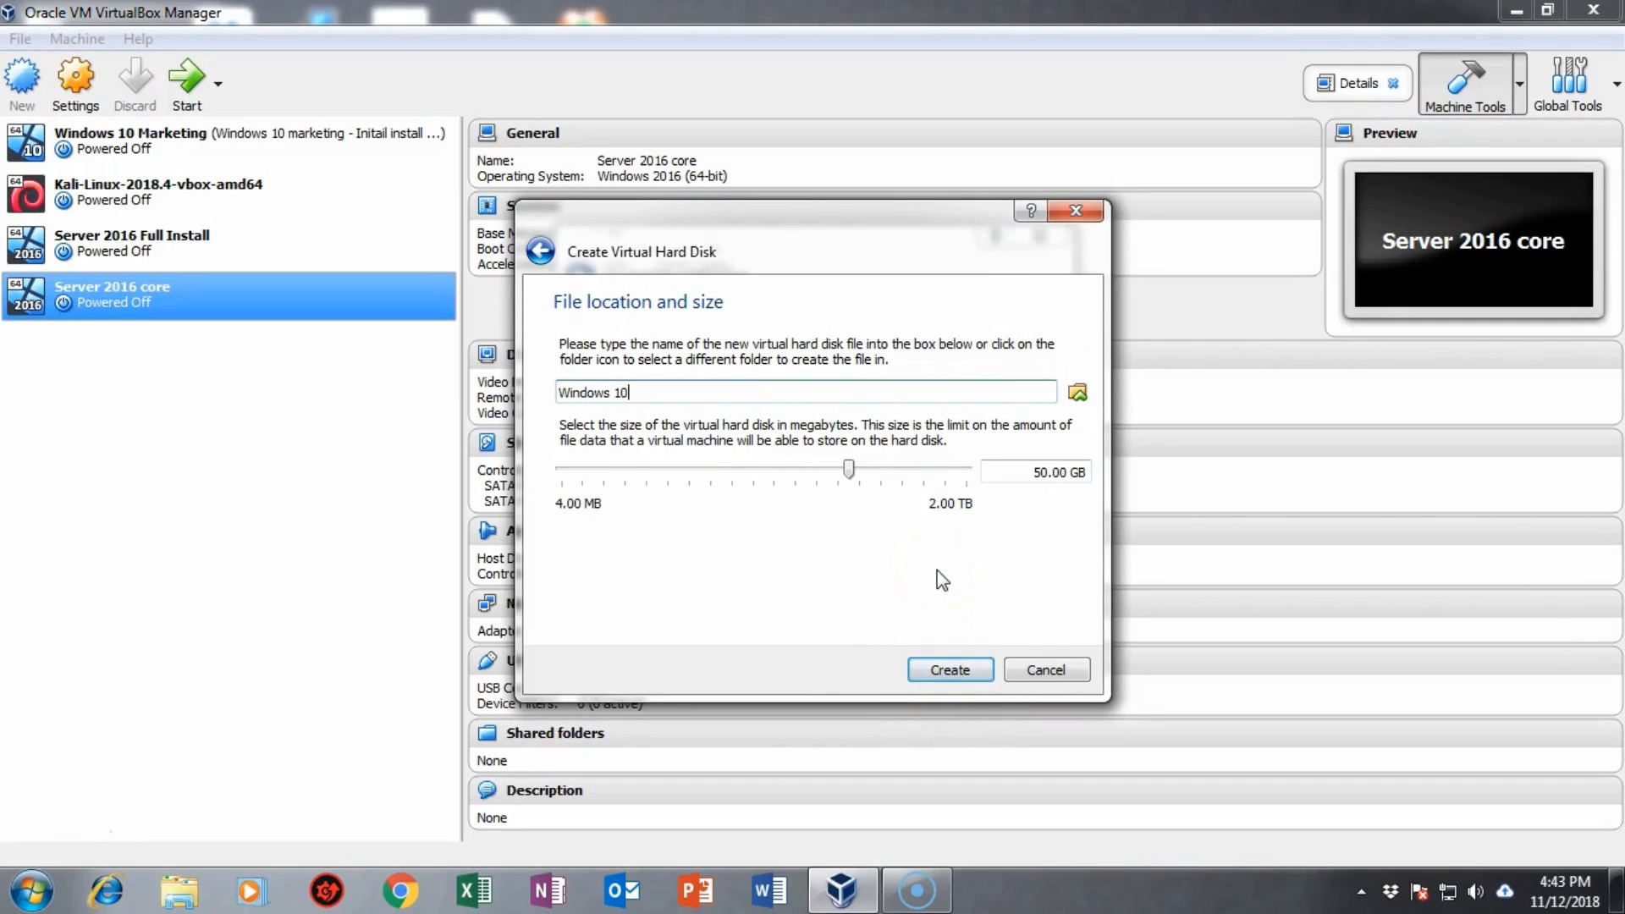
{"action": "left_click", "coordinate": [943, 671]}
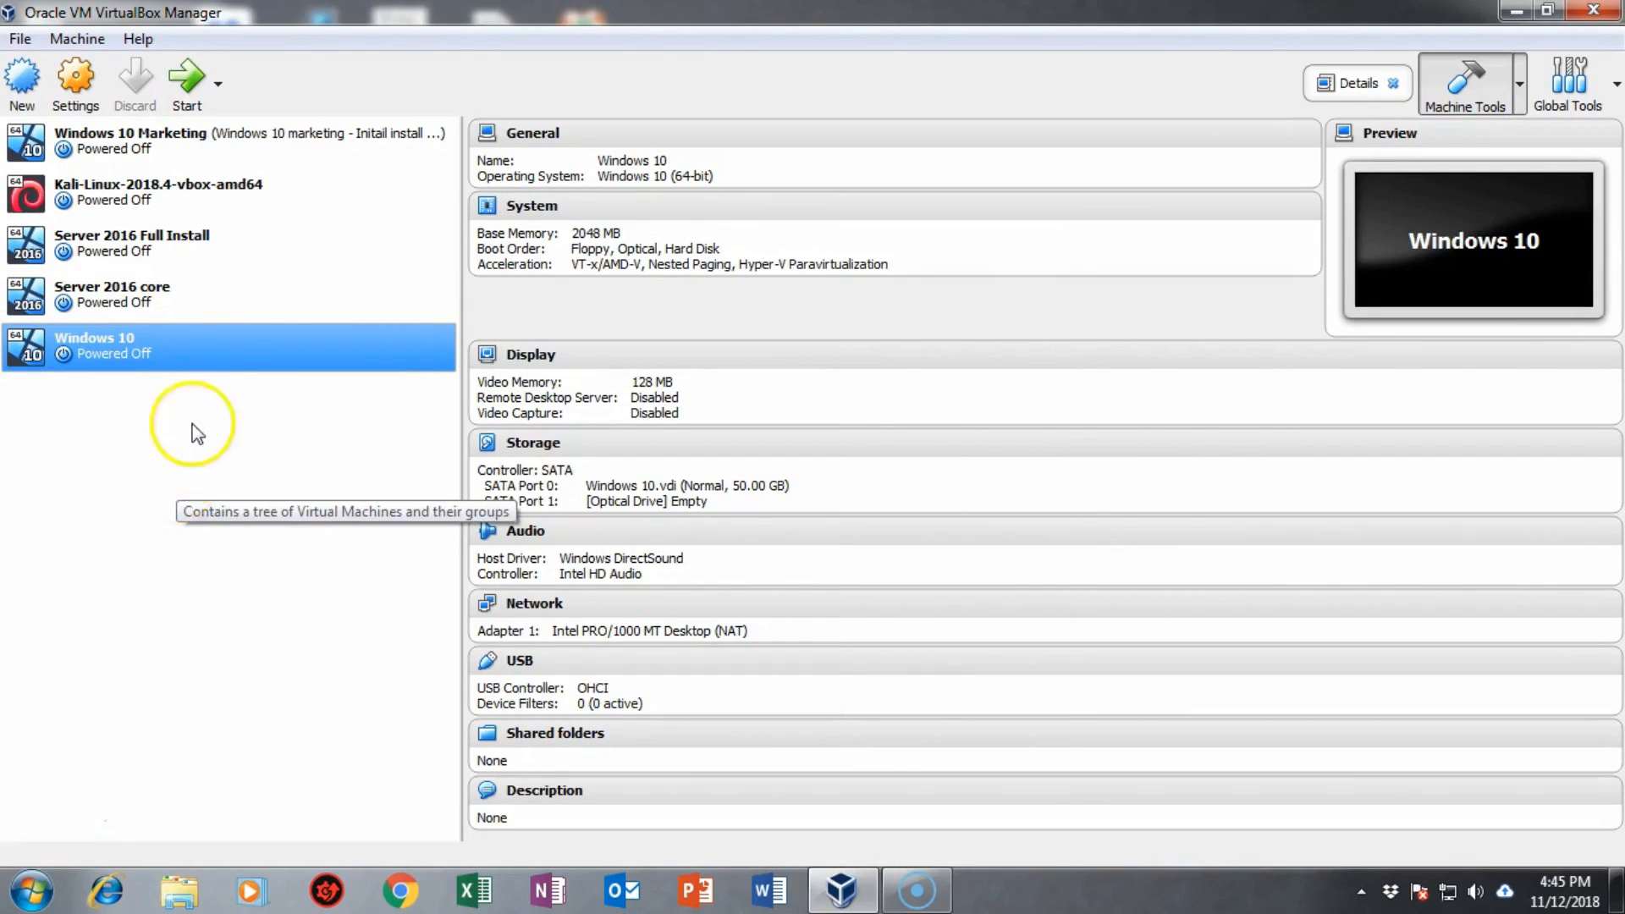
Step: Check the VM's settings, then boot it from the Windows 10 education ISO
{"action": "right_click", "coordinate": [196, 344]}
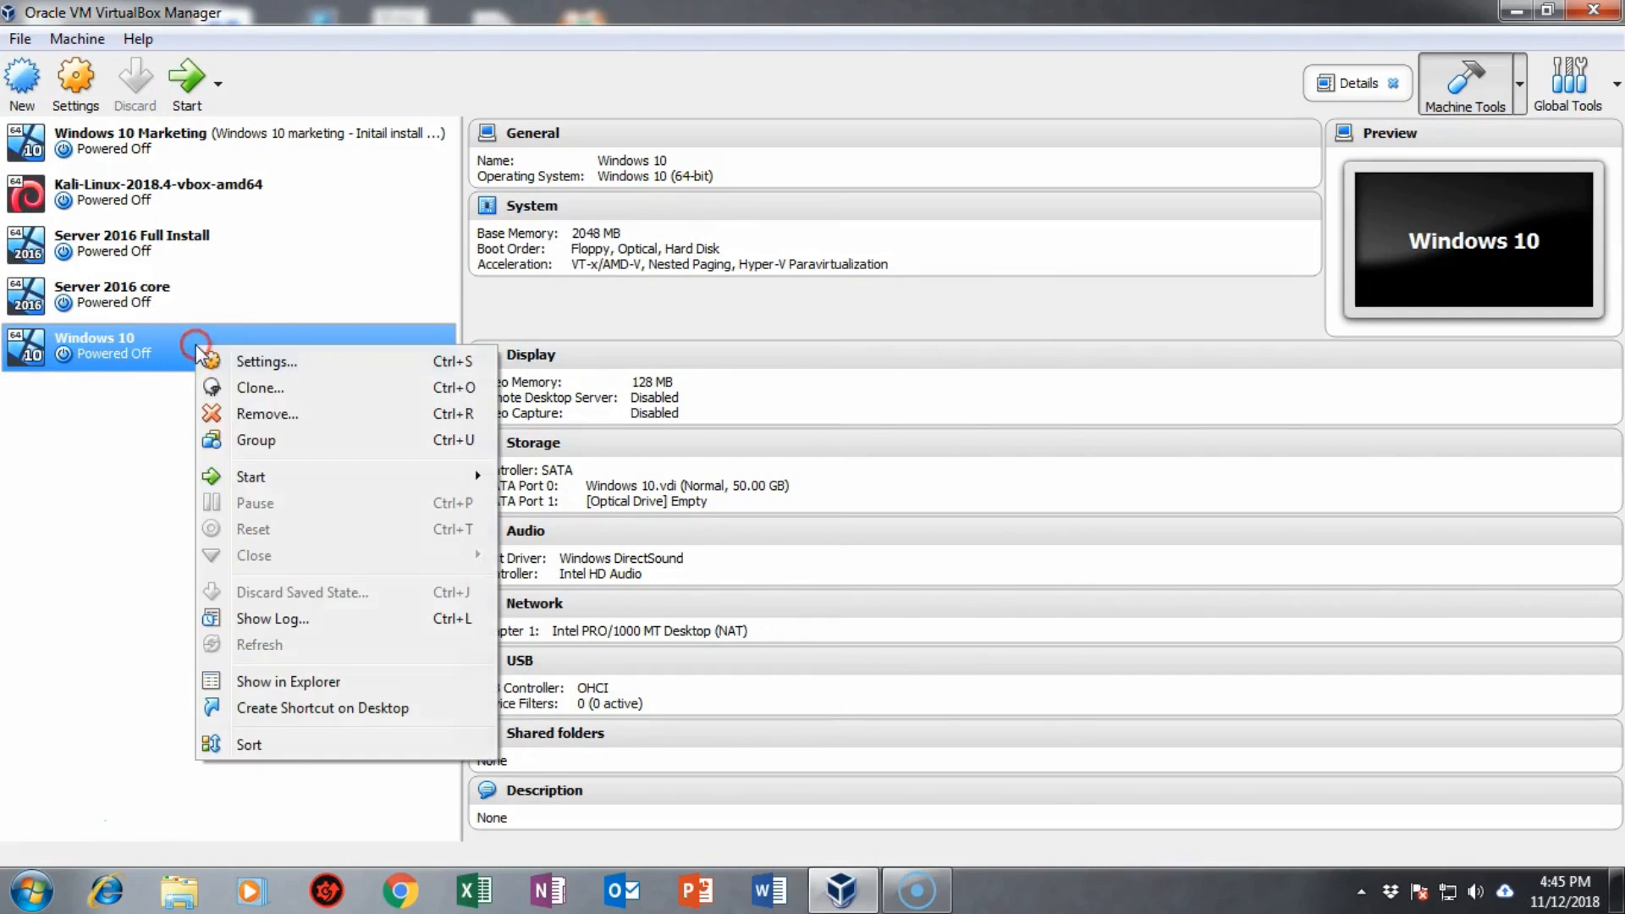
{"action": "left_click", "coordinate": [260, 364]}
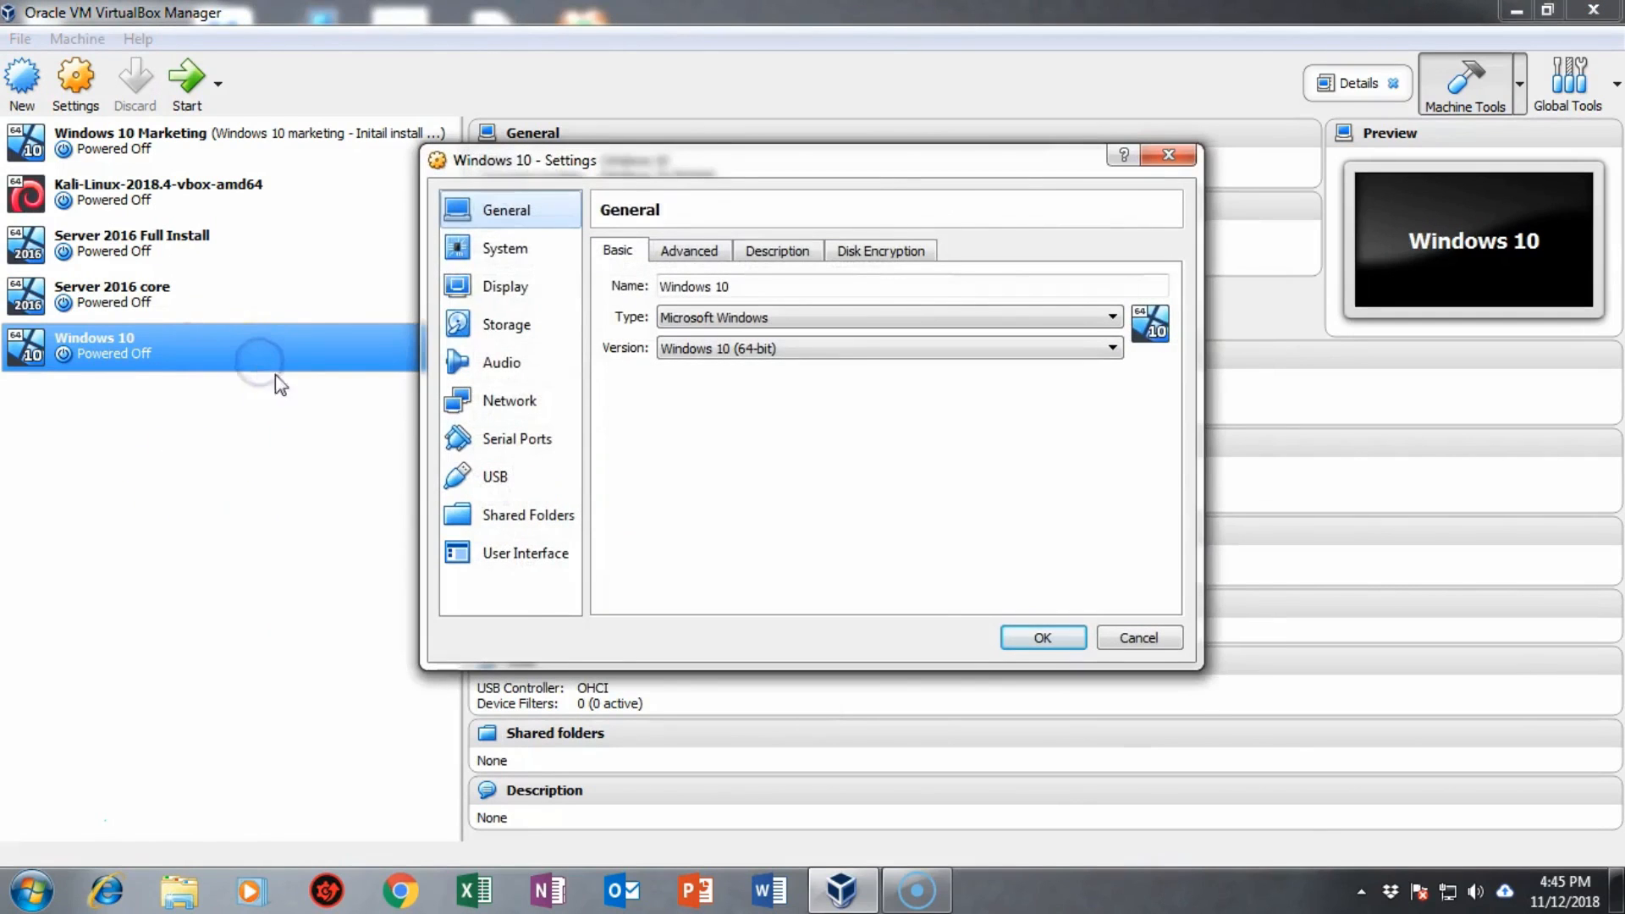
{"action": "left_click", "coordinate": [1169, 155]}
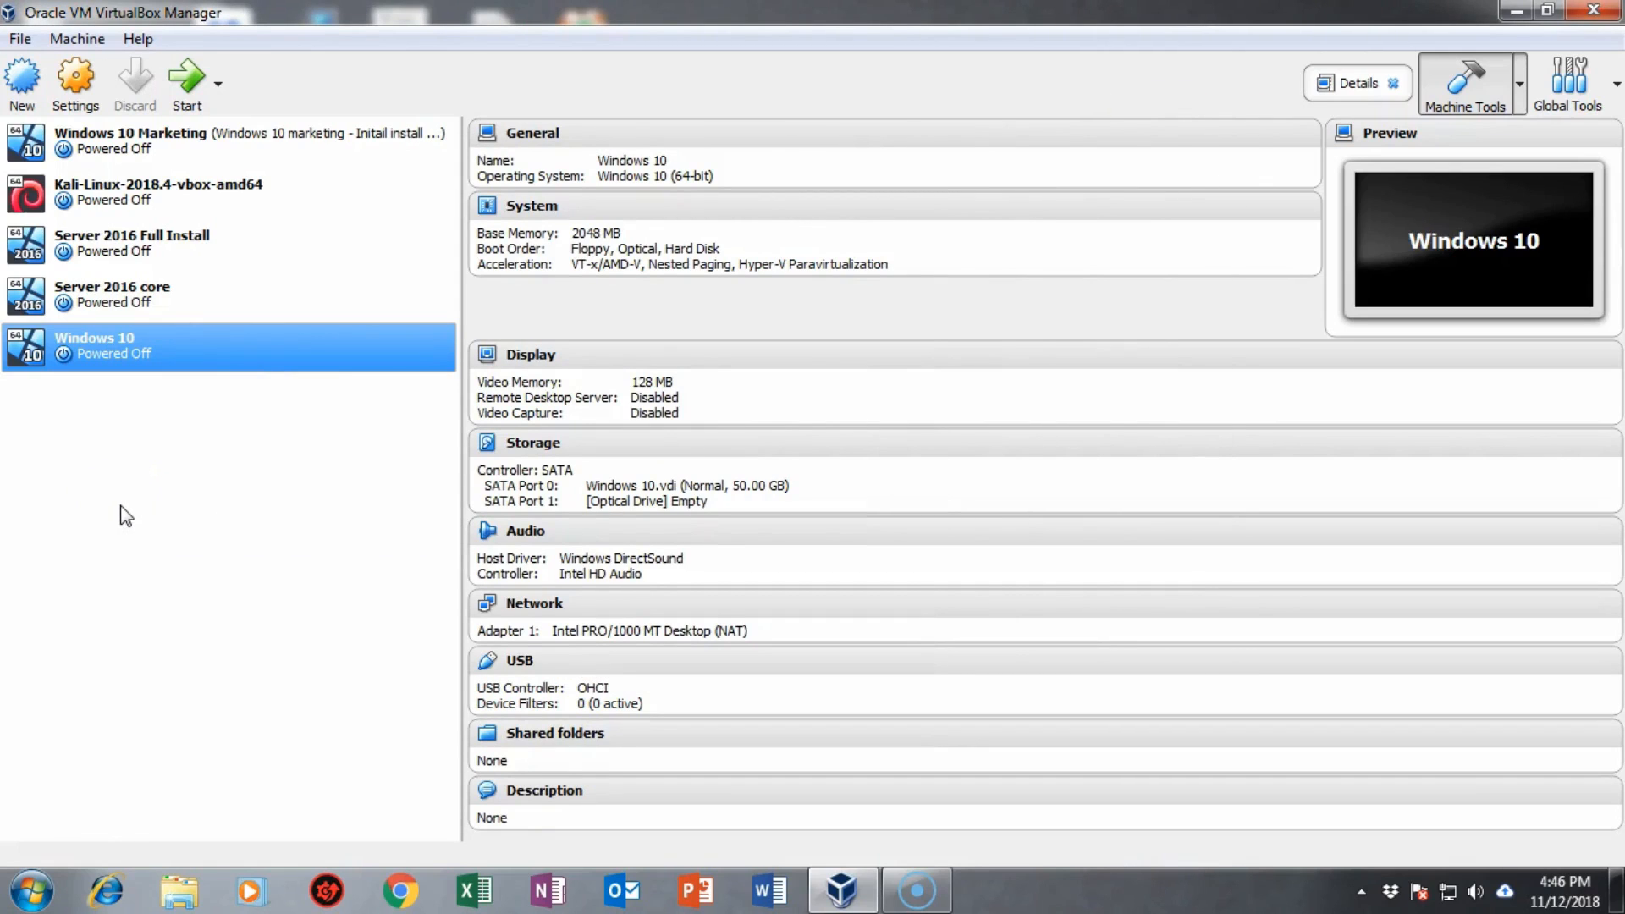
{"action": "double_click", "coordinate": [132, 354]}
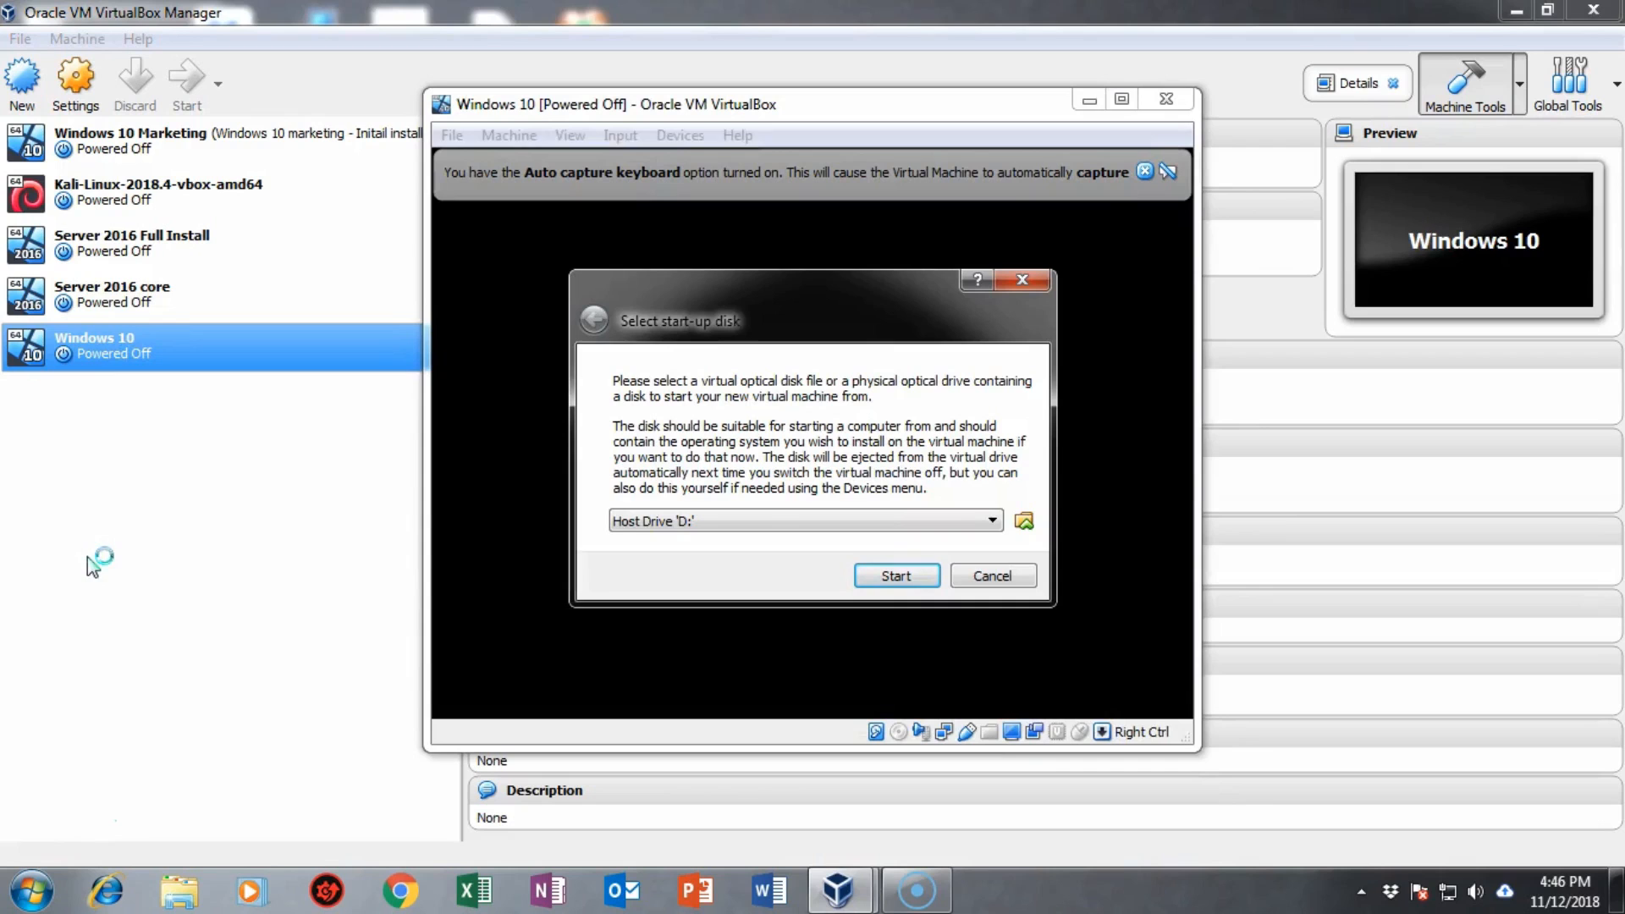
{"action": "left_click", "coordinate": [1023, 520]}
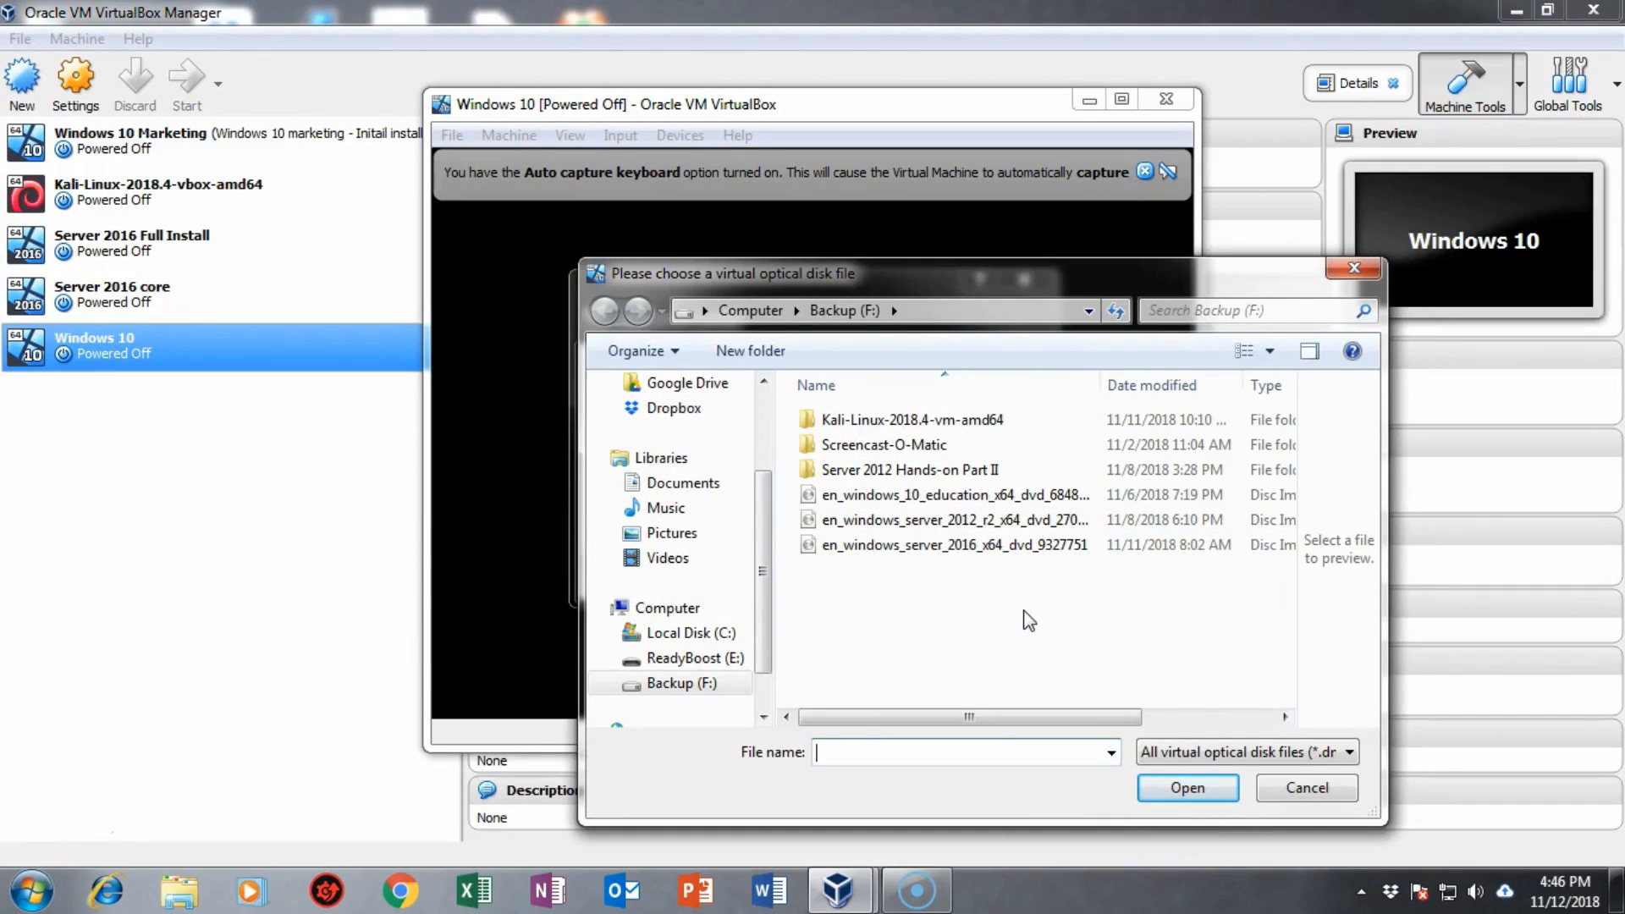
{"action": "double_click", "coordinate": [943, 502]}
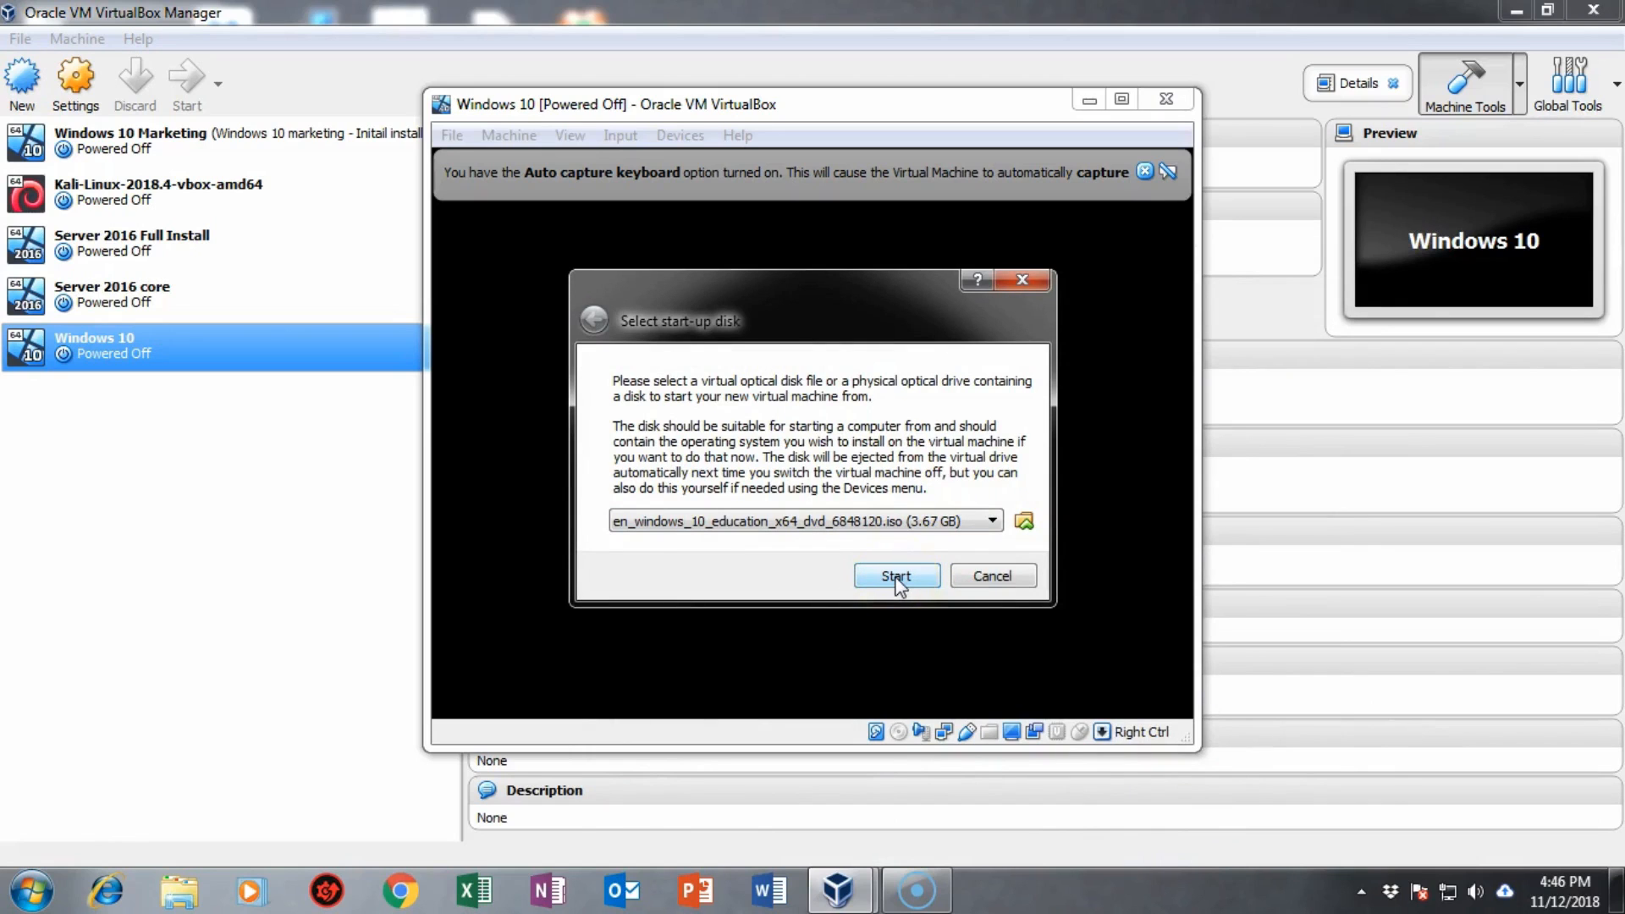
{"action": "left_click", "coordinate": [895, 576]}
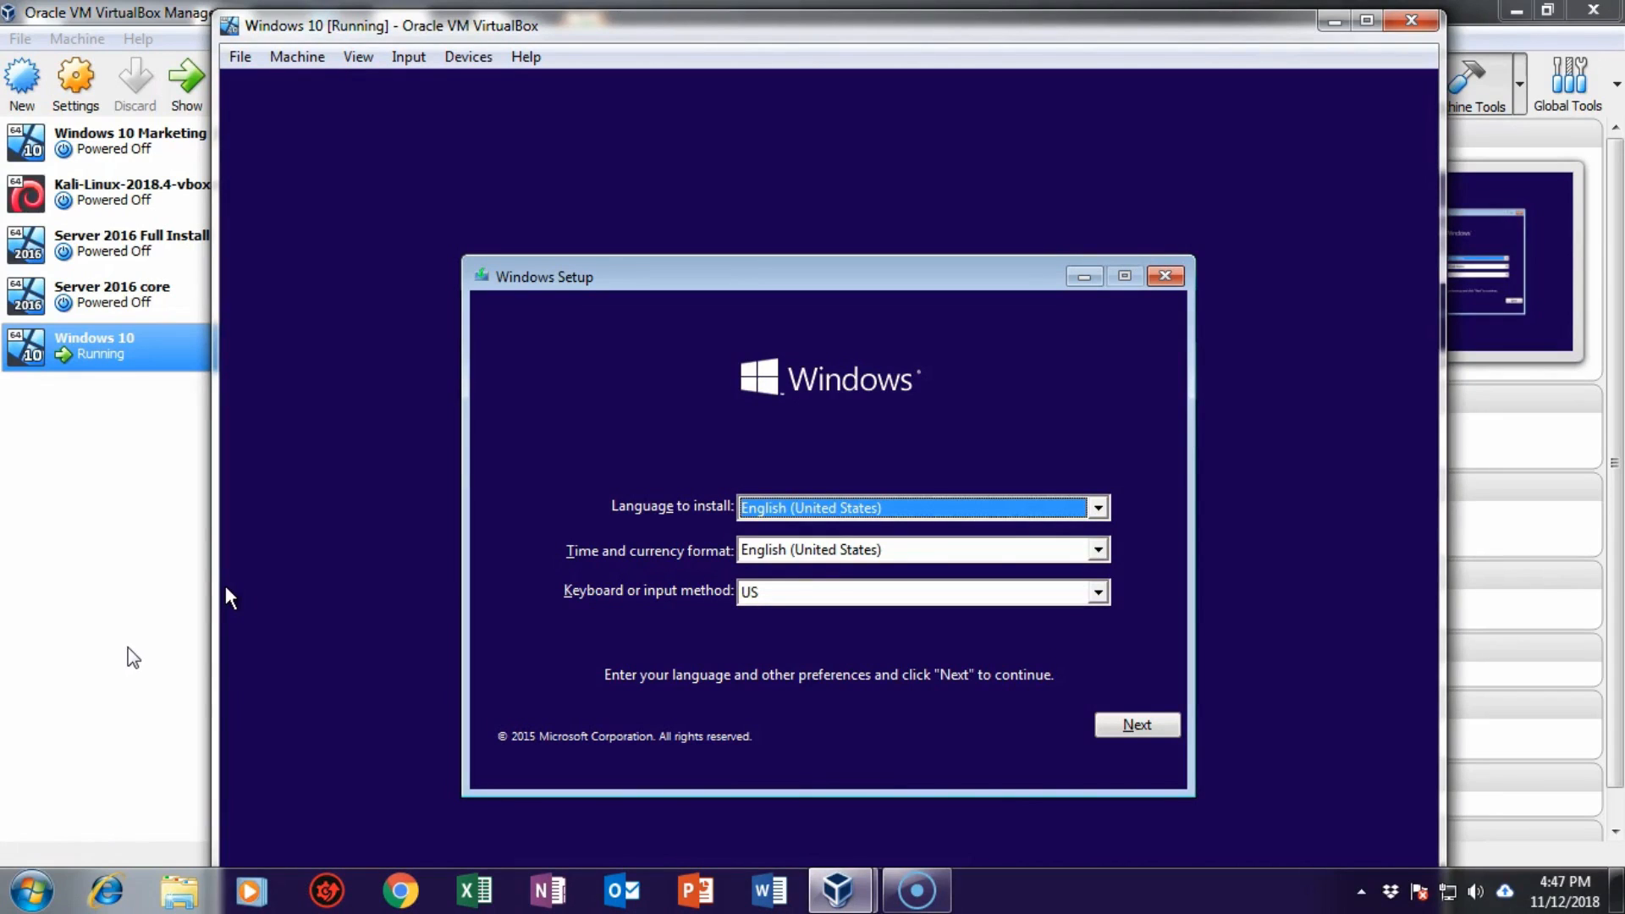
Step: Keep the default language, start the installation and skip the product key
{"action": "left_click", "coordinate": [1137, 721]}
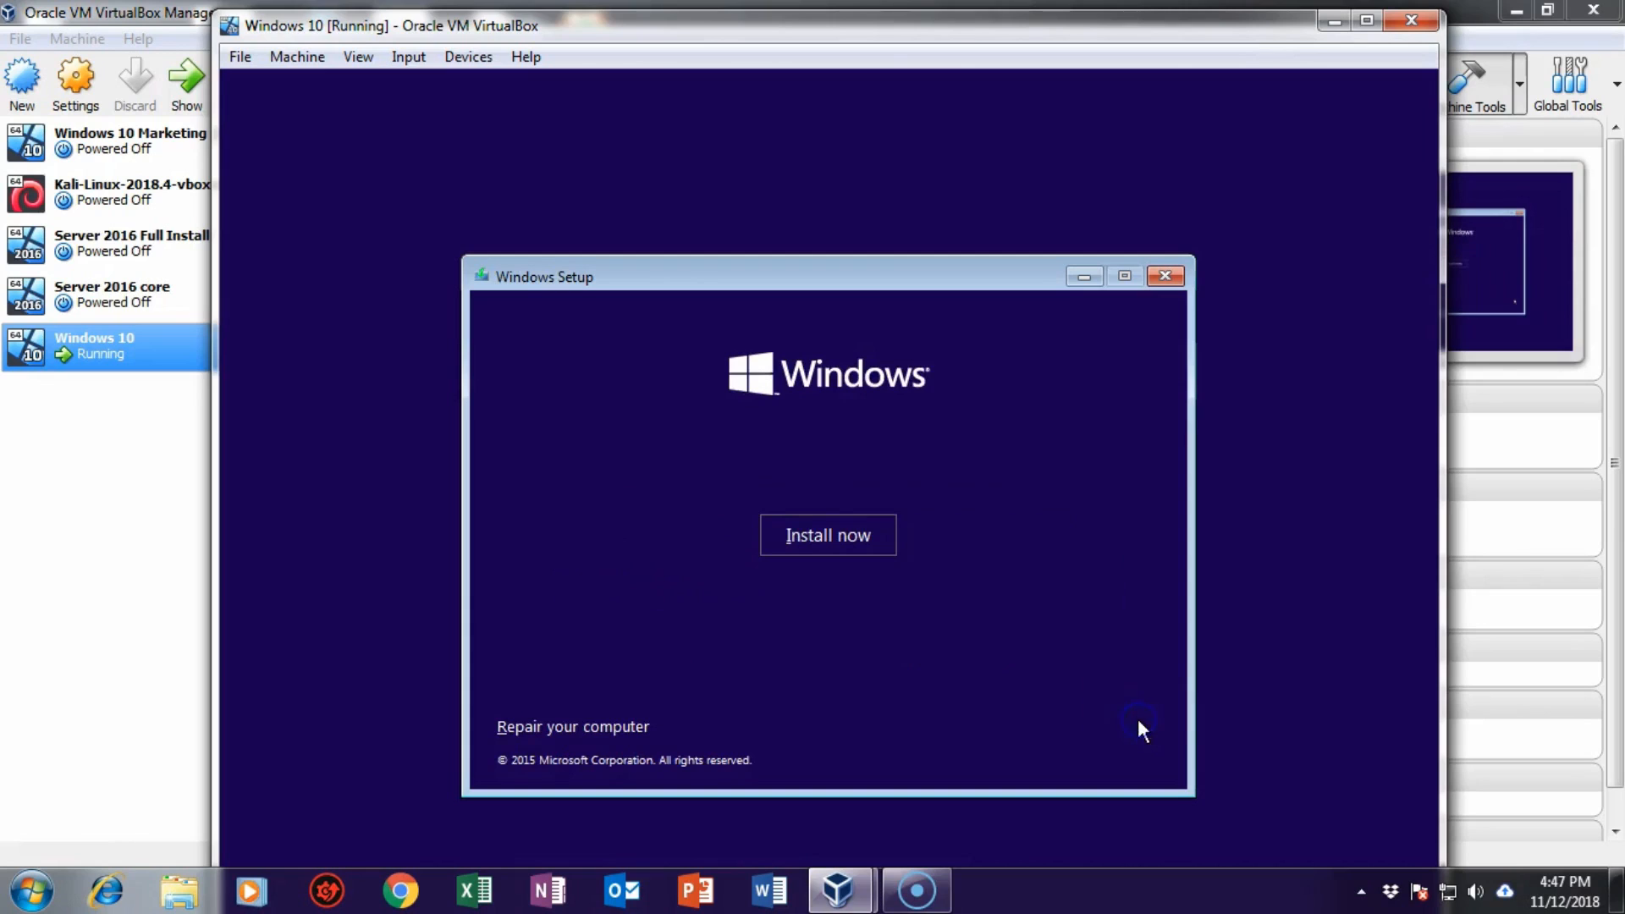
{"action": "left_click", "coordinate": [809, 535]}
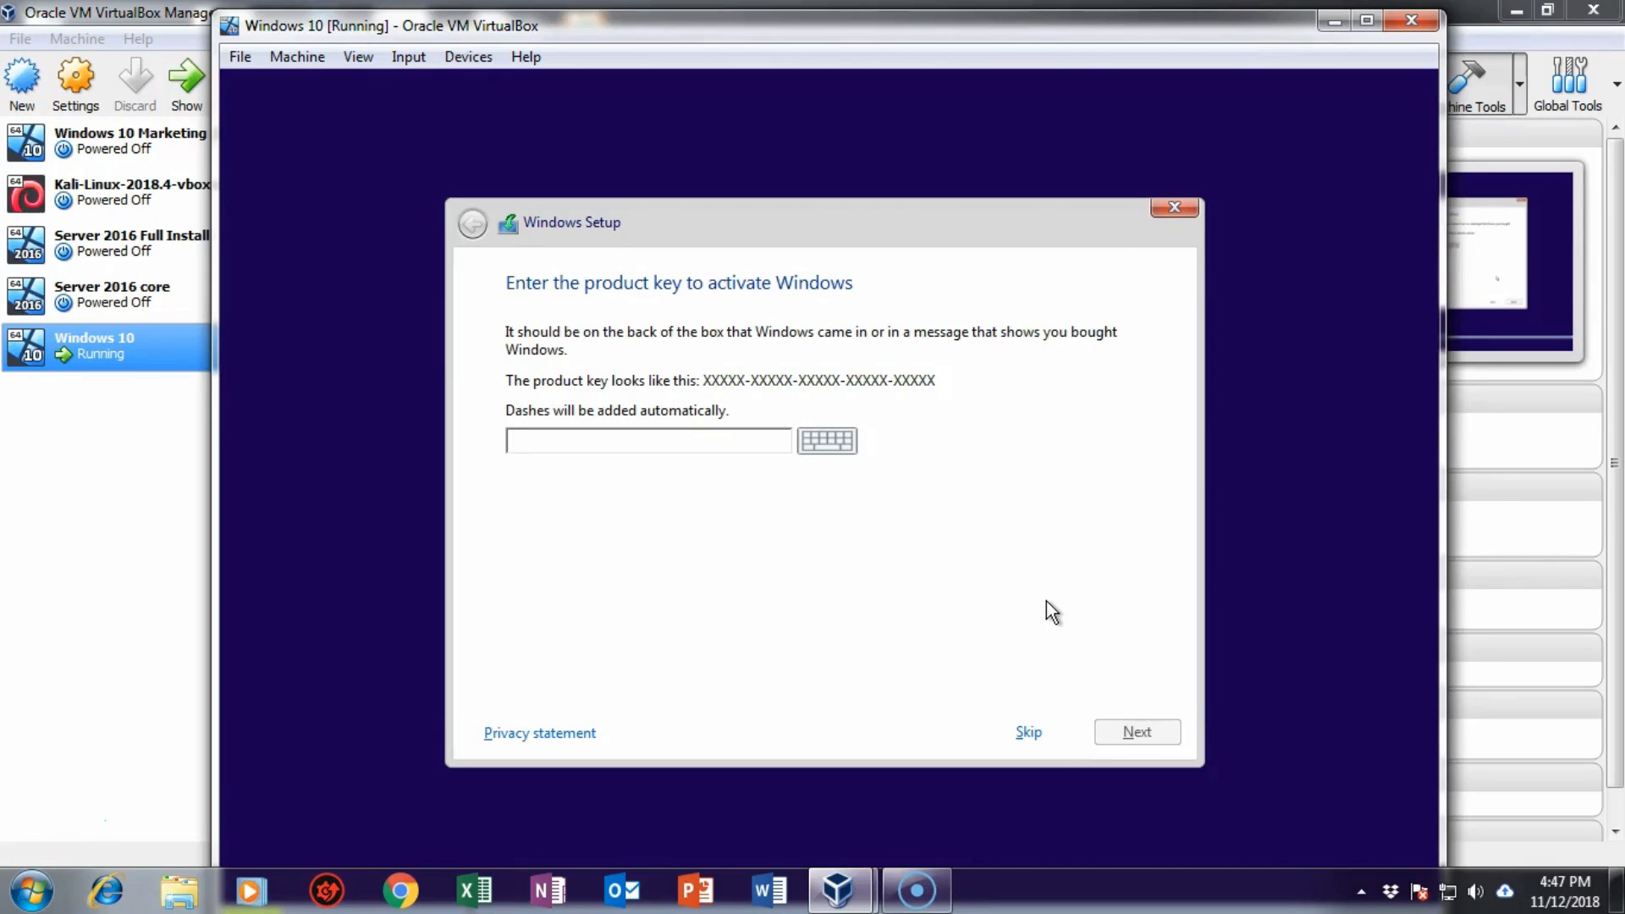
{"action": "left_click", "coordinate": [1030, 733]}
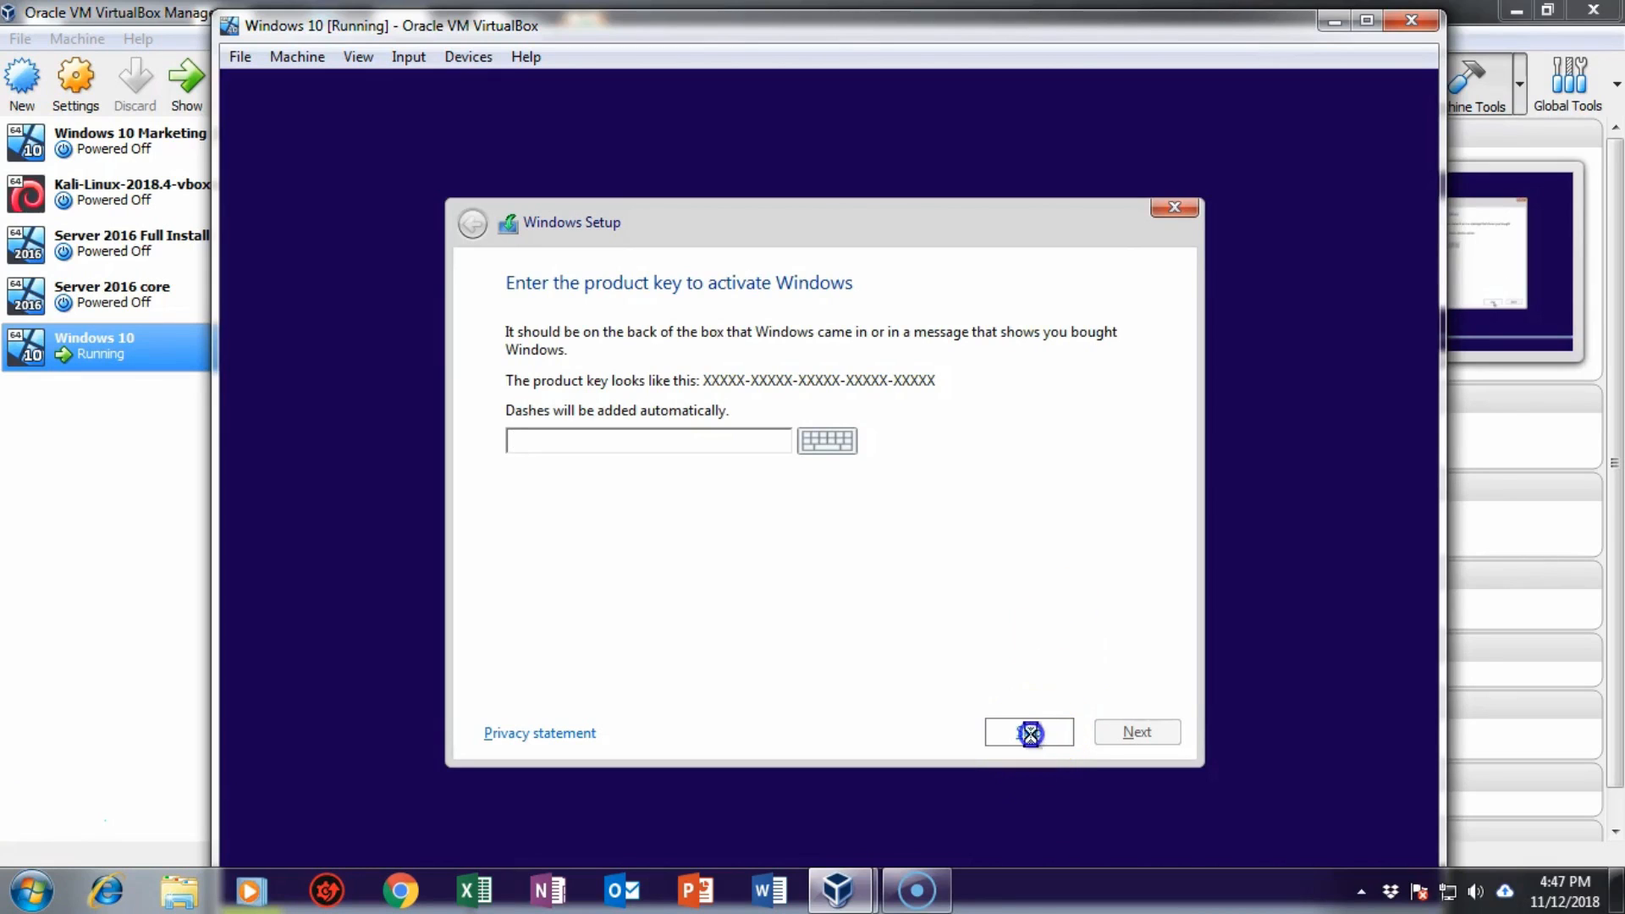
{"action": "left_click", "coordinate": [1030, 733]}
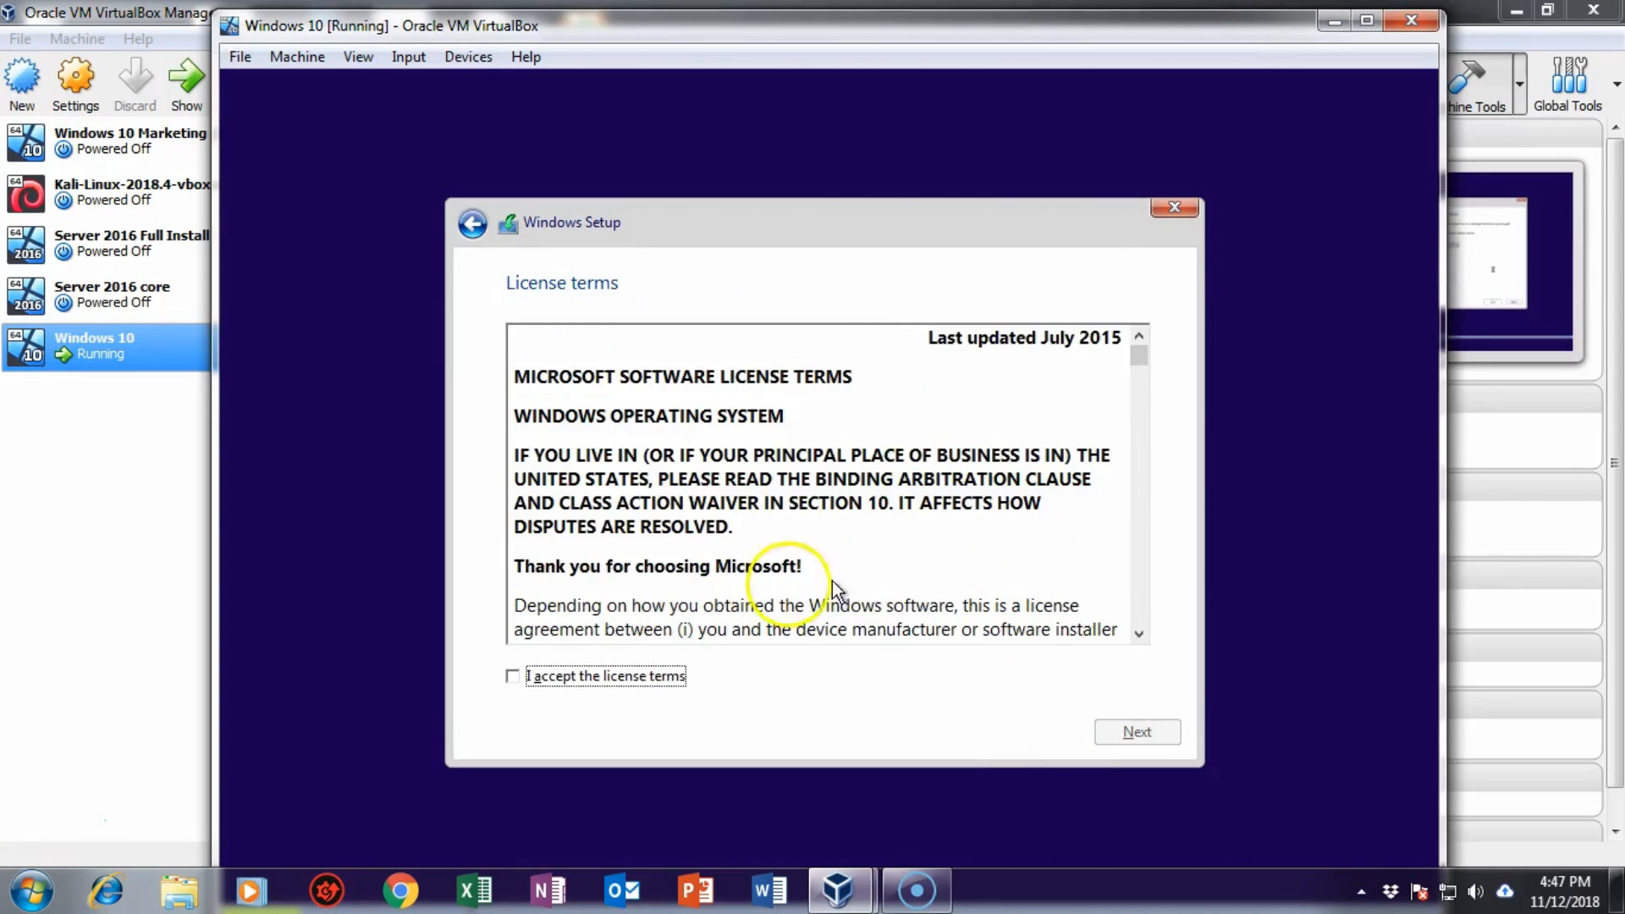
Step: Accept the license terms and run a custom install onto Drive 0's unallocated space
{"action": "left_click", "coordinate": [512, 675]}
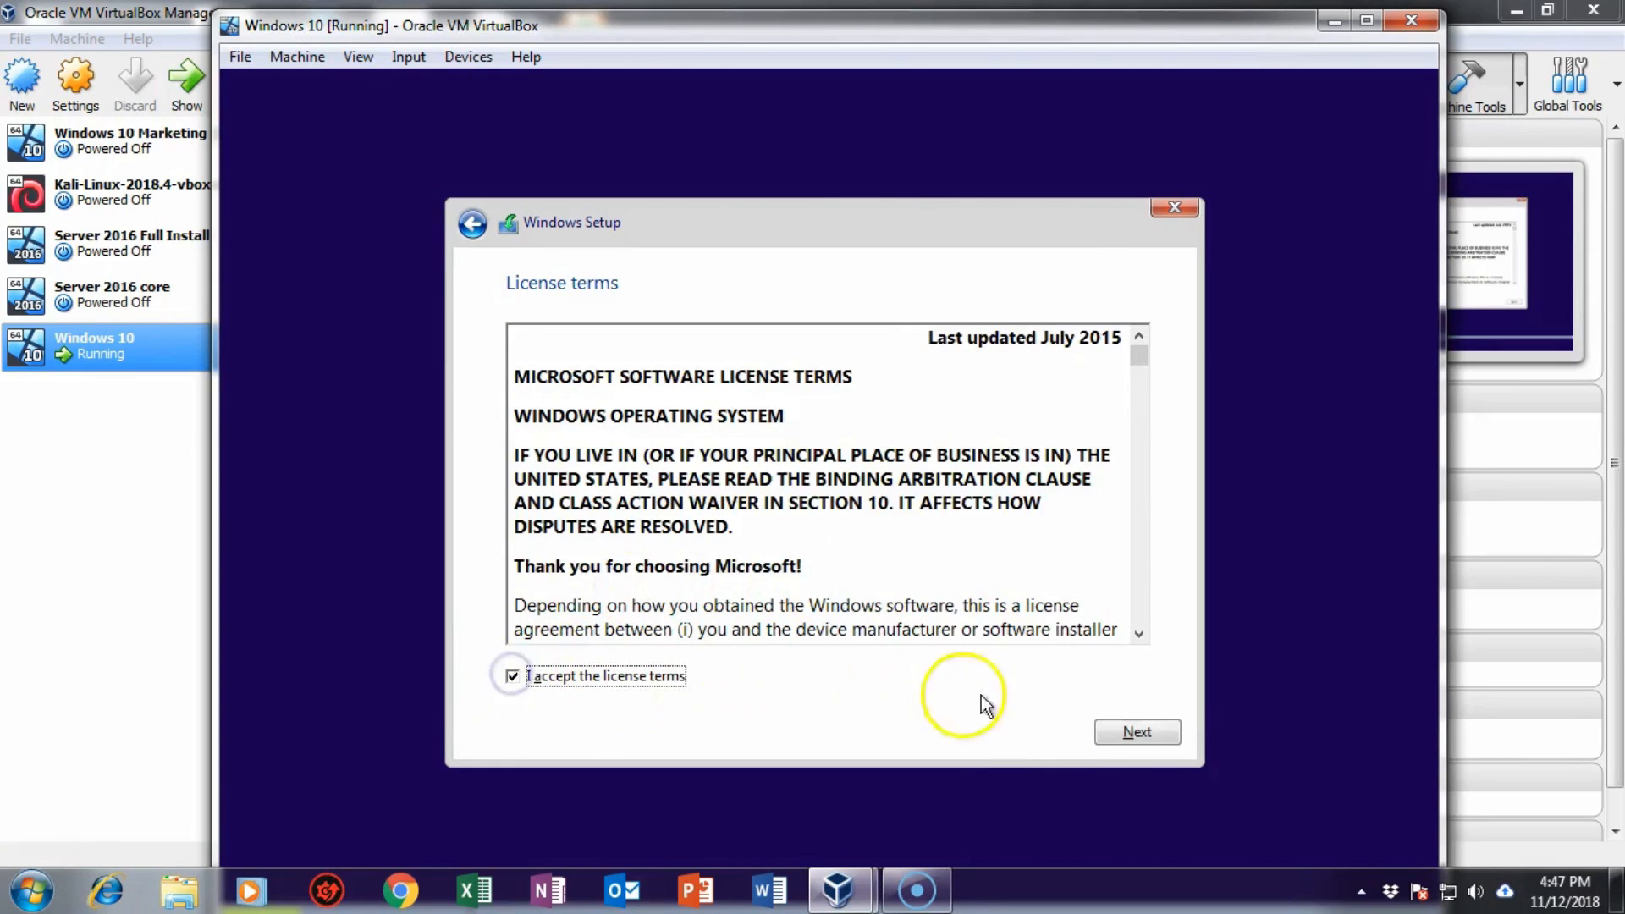
{"action": "left_click", "coordinate": [1132, 733]}
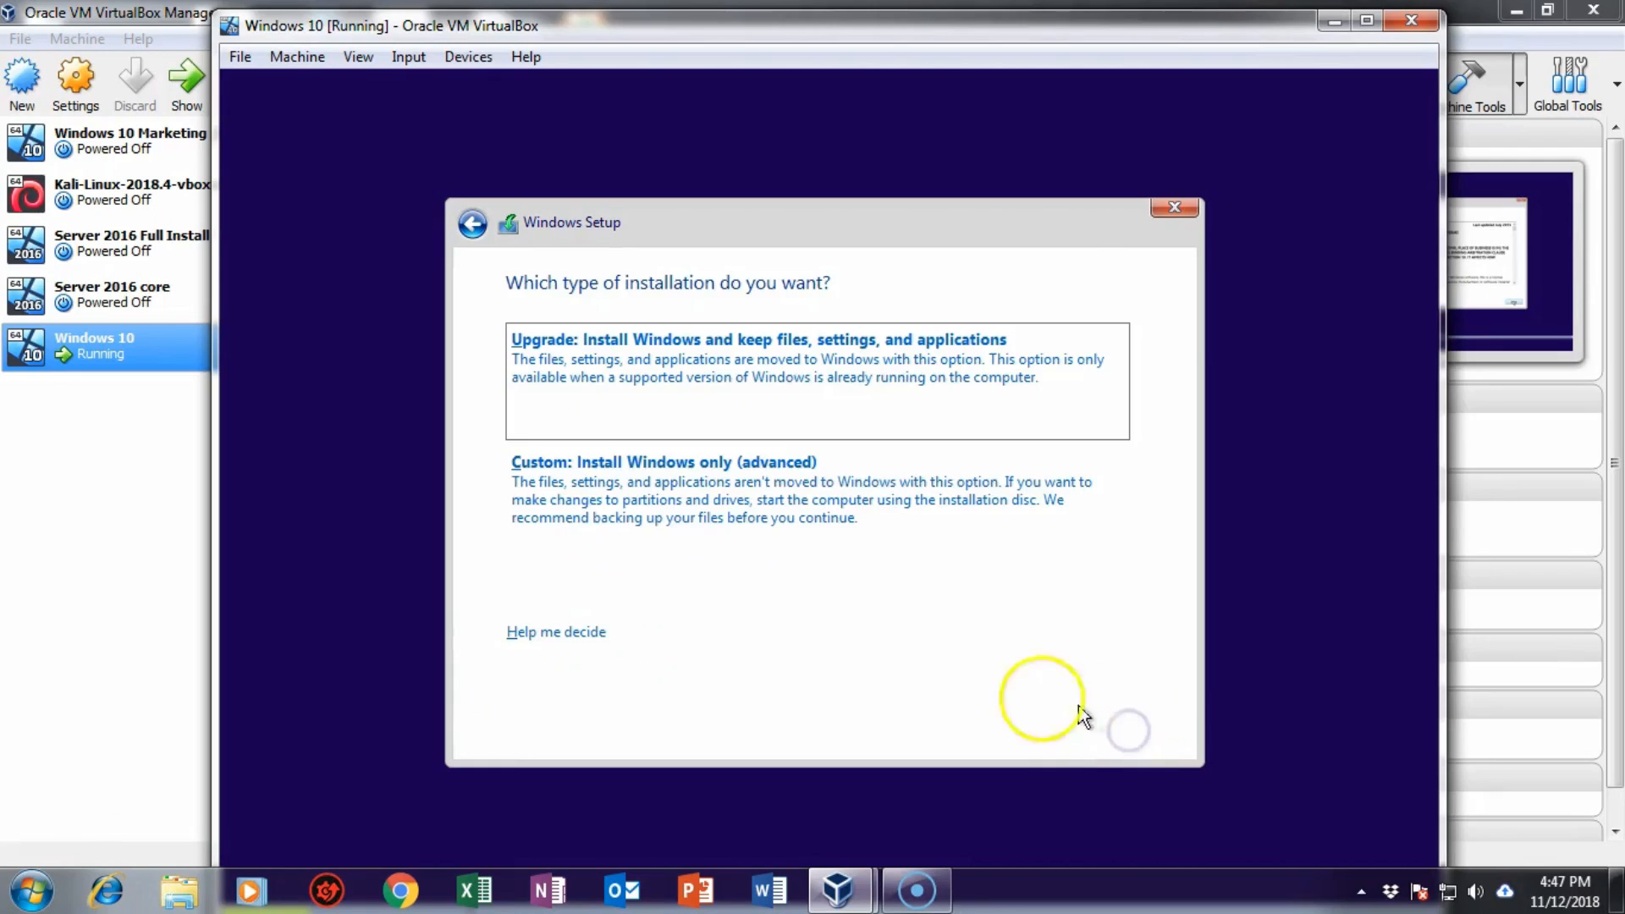
{"action": "left_click", "coordinate": [703, 498]}
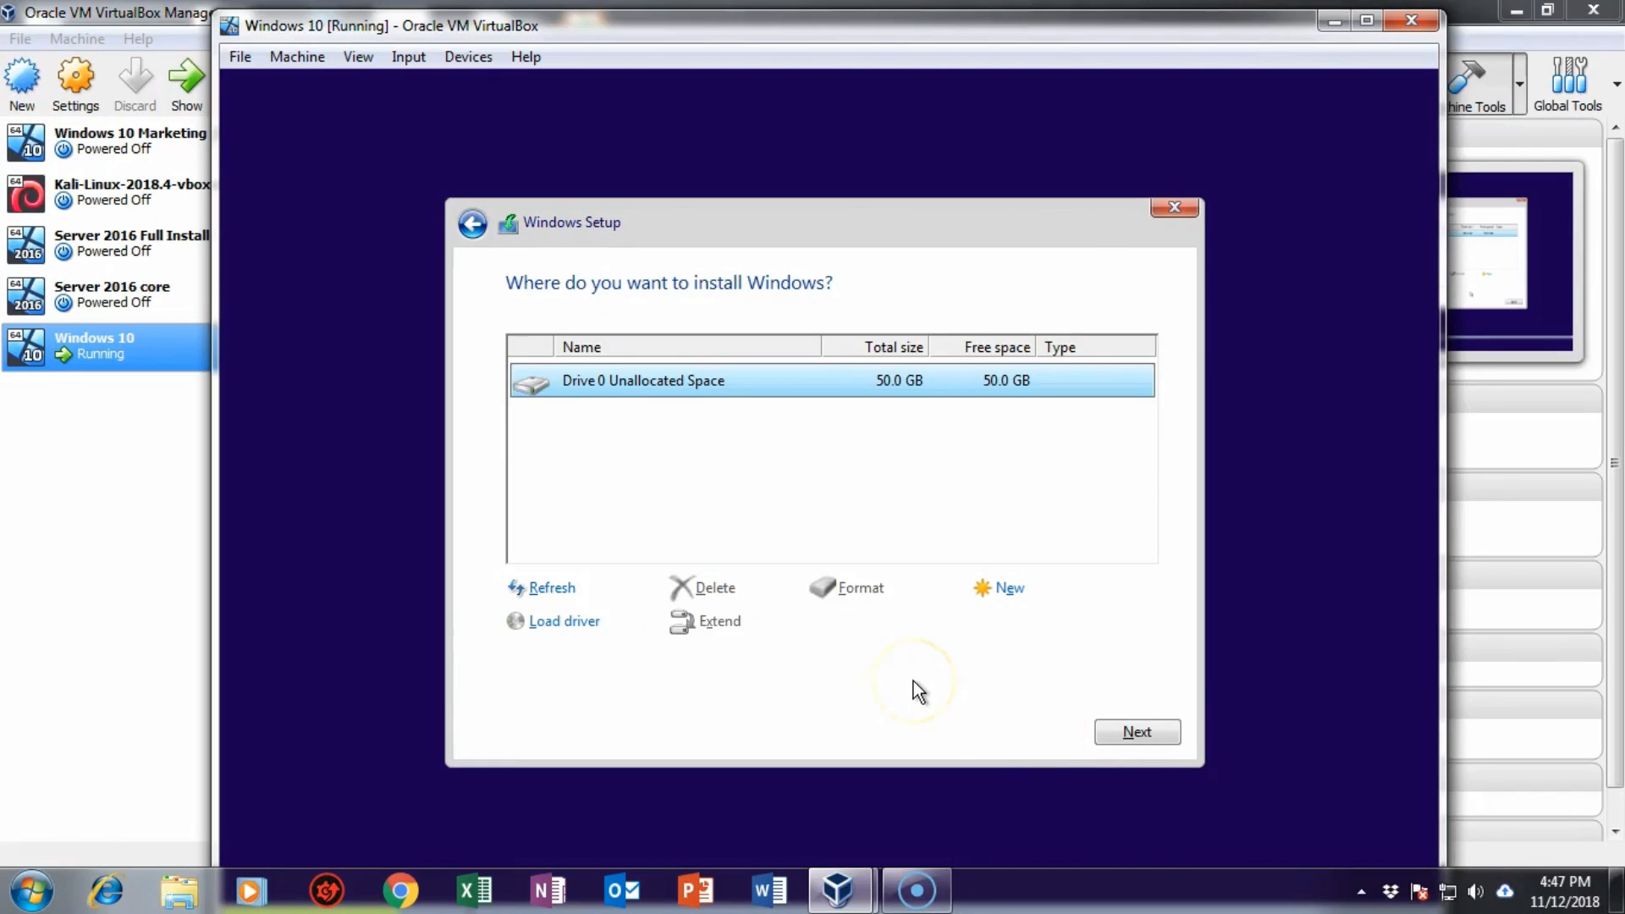
{"action": "left_click", "coordinate": [1131, 733]}
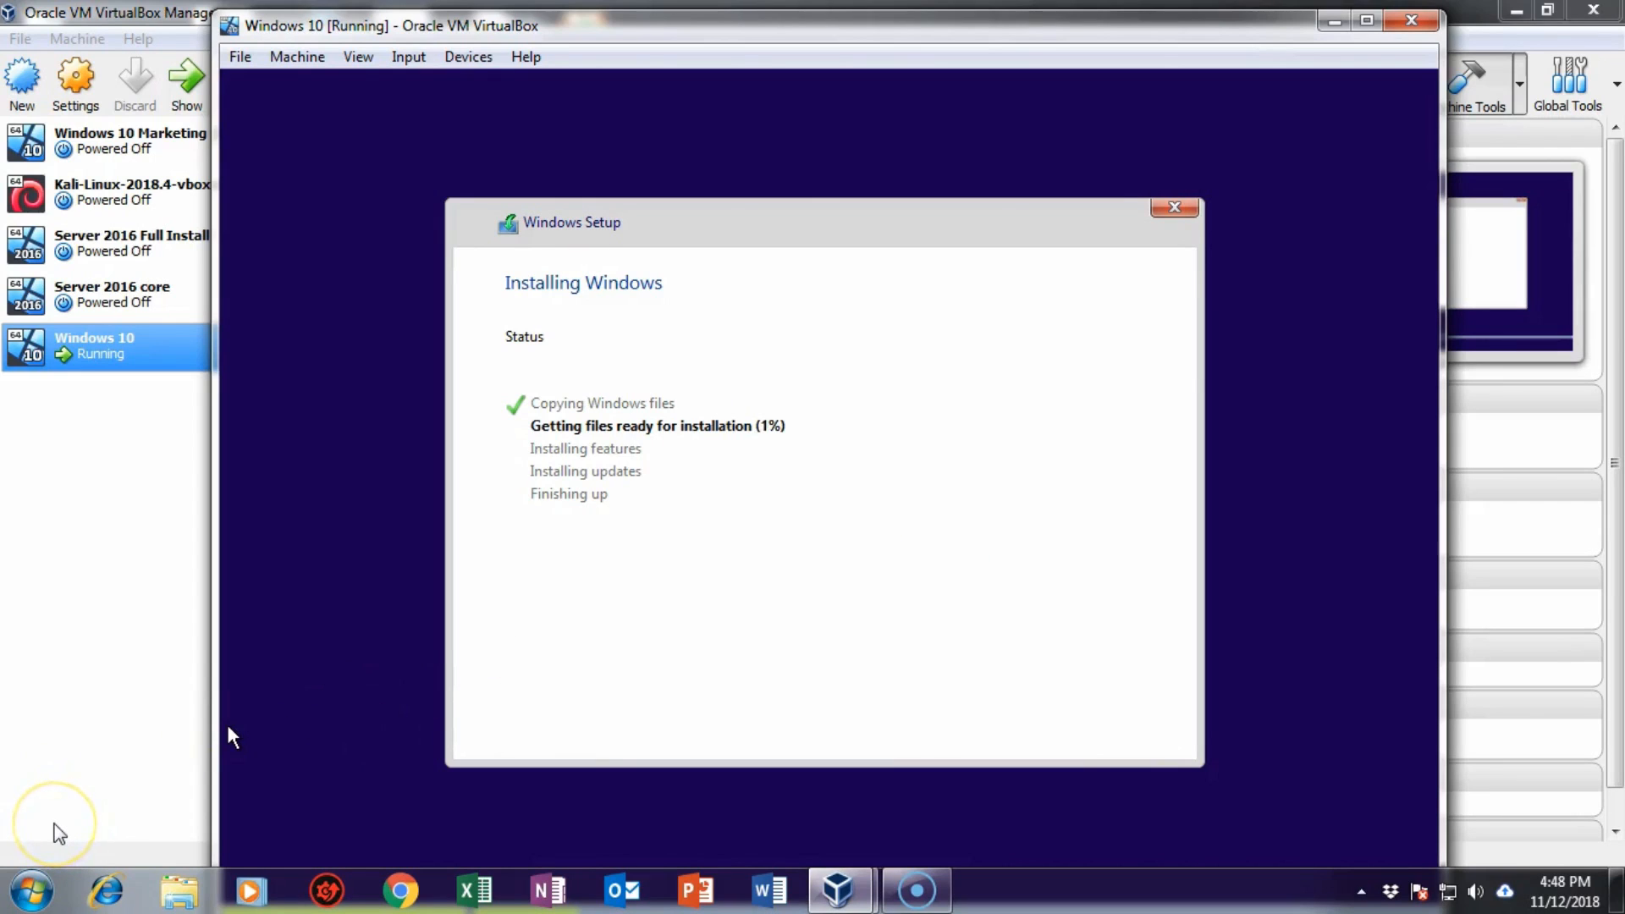
{"action": "left_click", "coordinate": [135, 516]}
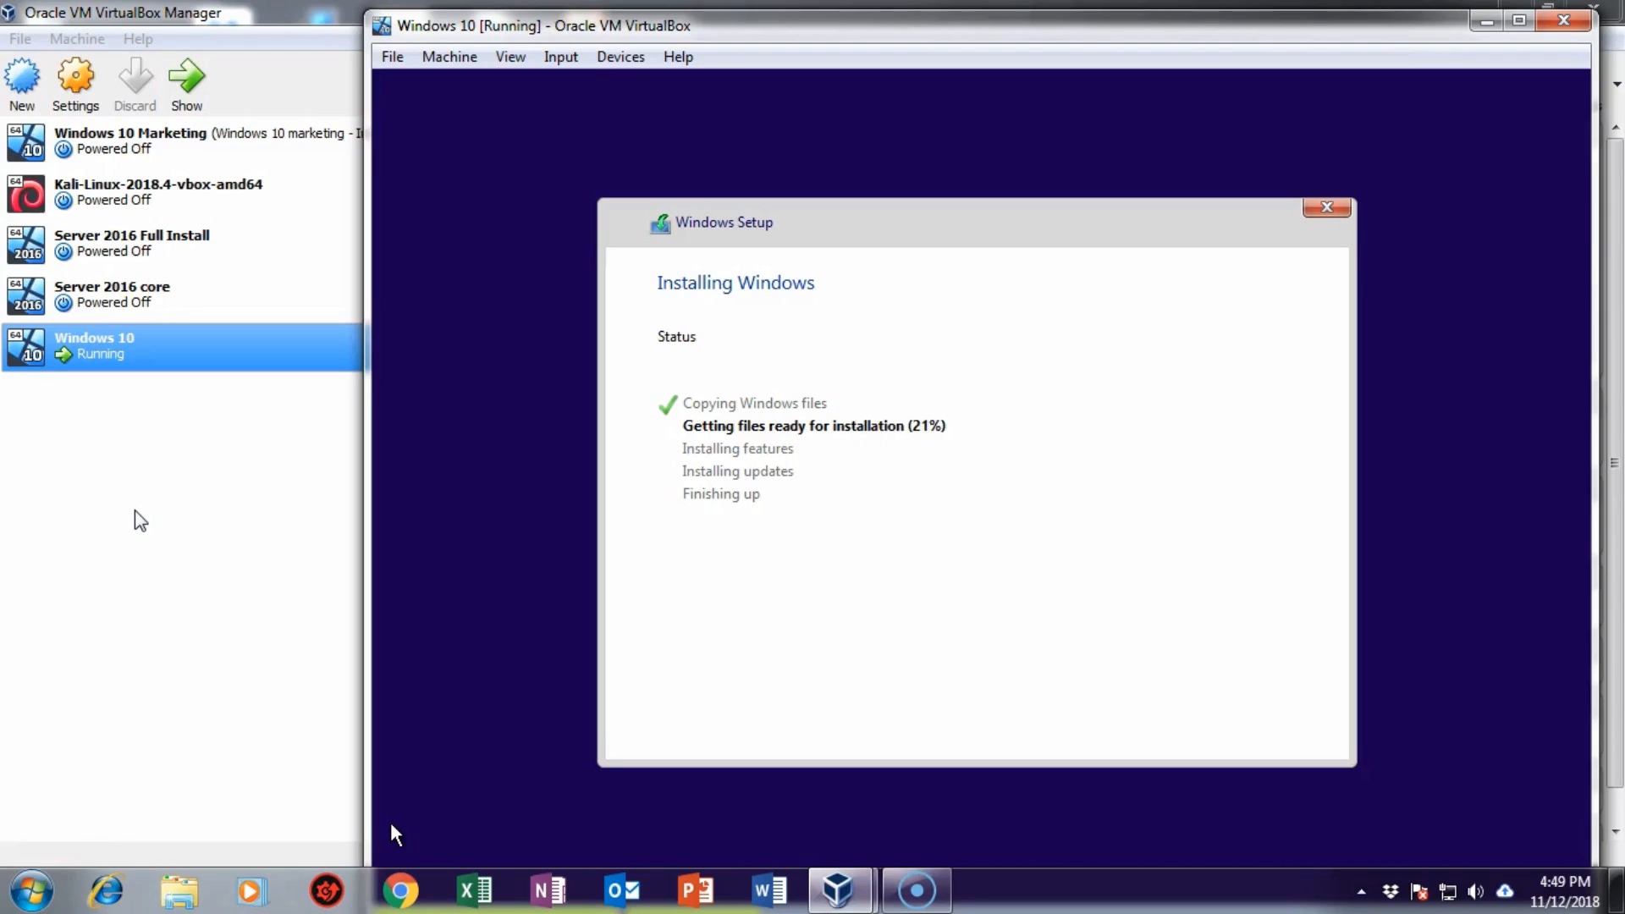
Step: Open the host's Task Manager from the taskbar while setup reaches 28%
{"action": "left_click", "coordinate": [81, 707]}
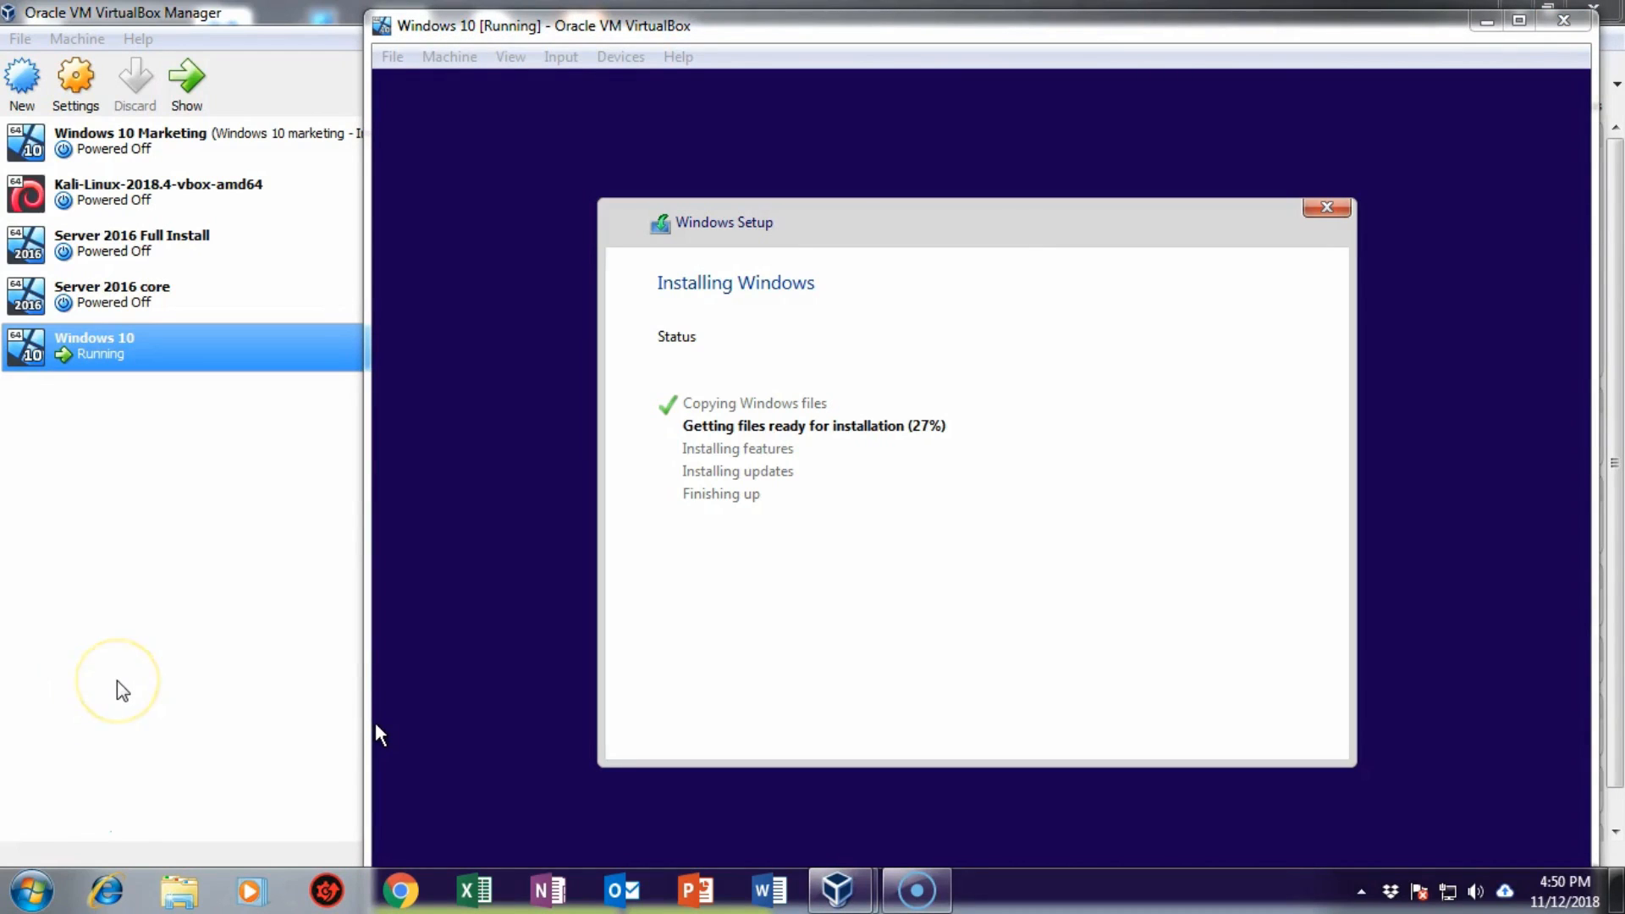
{"action": "right_click", "coordinate": [1110, 894]}
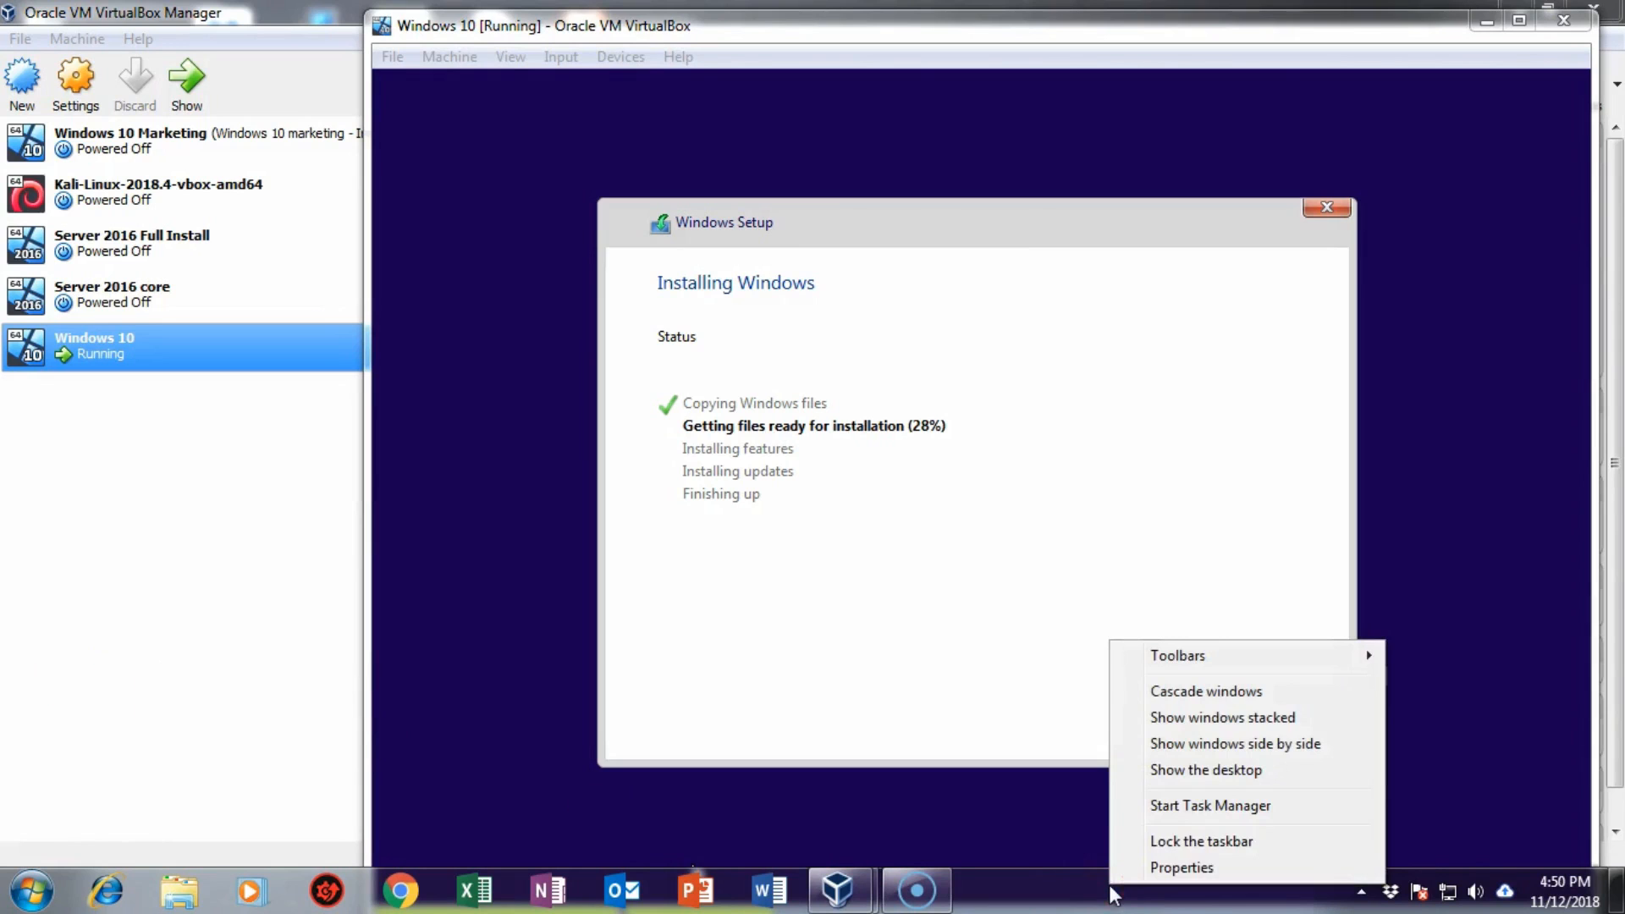
{"action": "left_click", "coordinate": [1199, 806]}
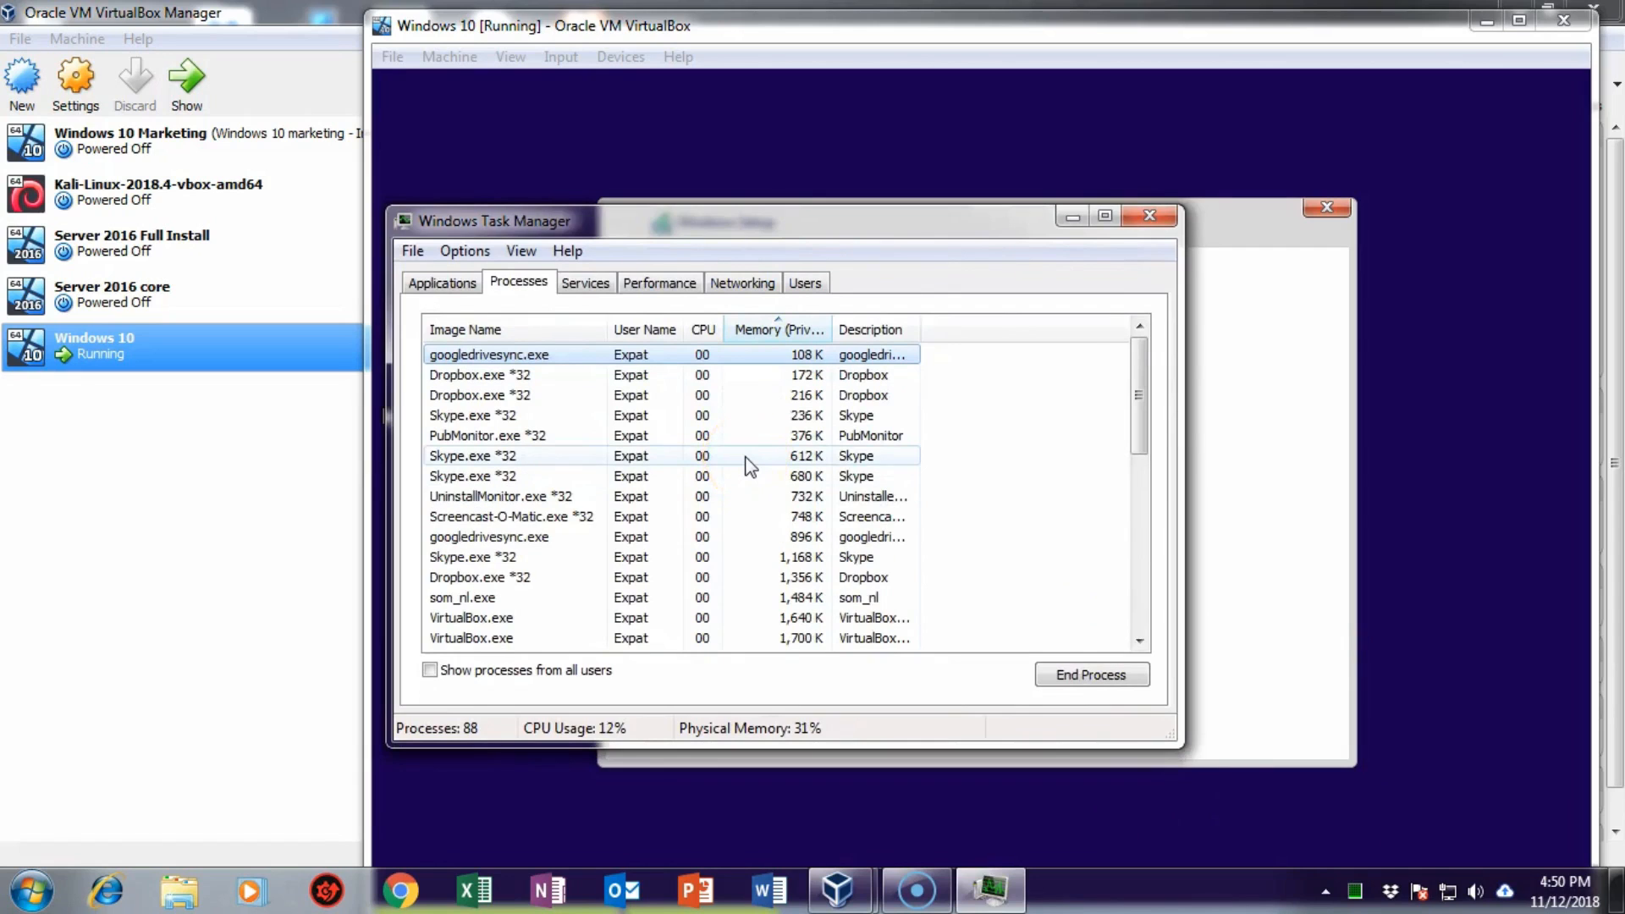
Step: End the Skype.exe process tree in Task Manager and confirm it
{"action": "left_click_drag", "start_coordinate": [1140, 413], "coordinate": [1105, 551]}
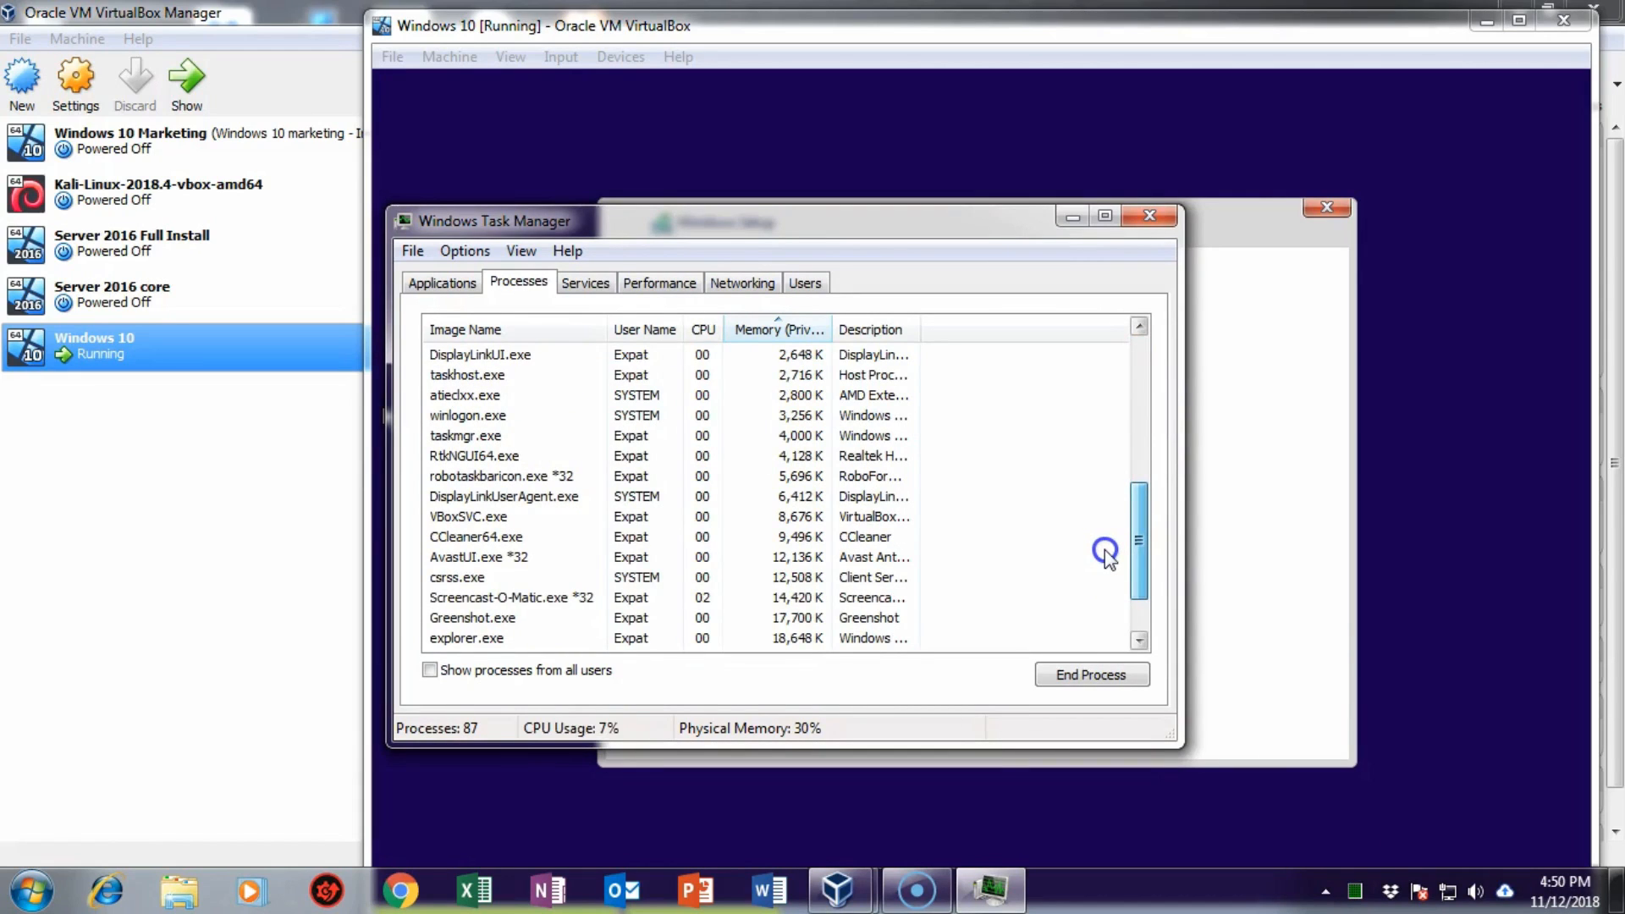
{"action": "left_click_drag", "start_coordinate": [1105, 550], "coordinate": [1106, 476]}
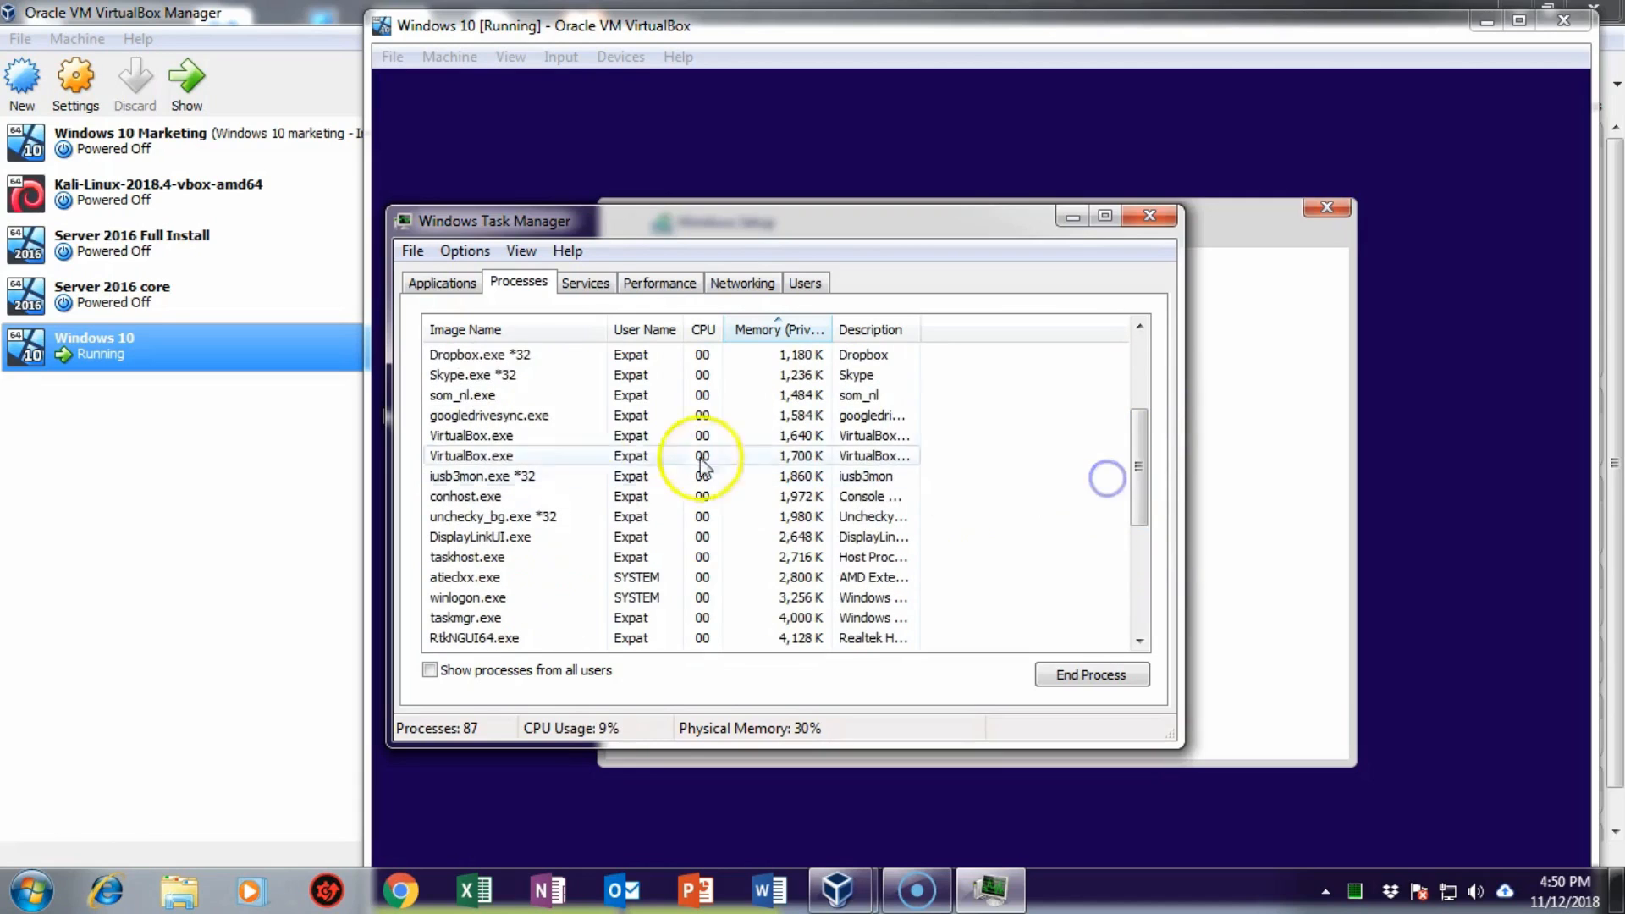
{"action": "right_click", "coordinate": [462, 386]}
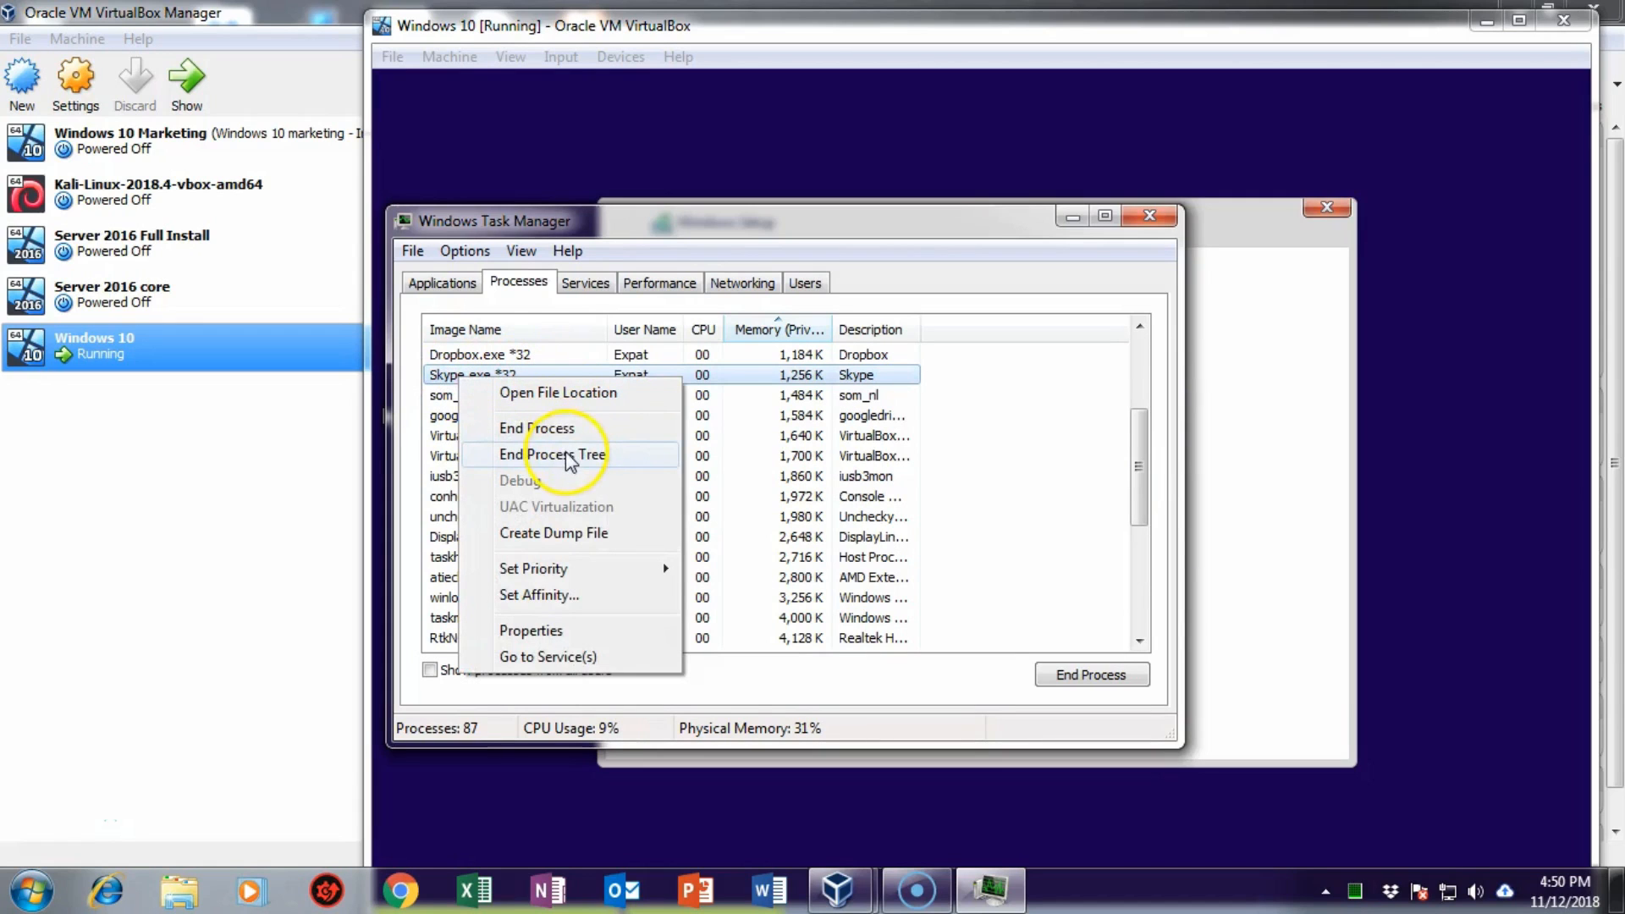
{"action": "left_click", "coordinate": [567, 457]}
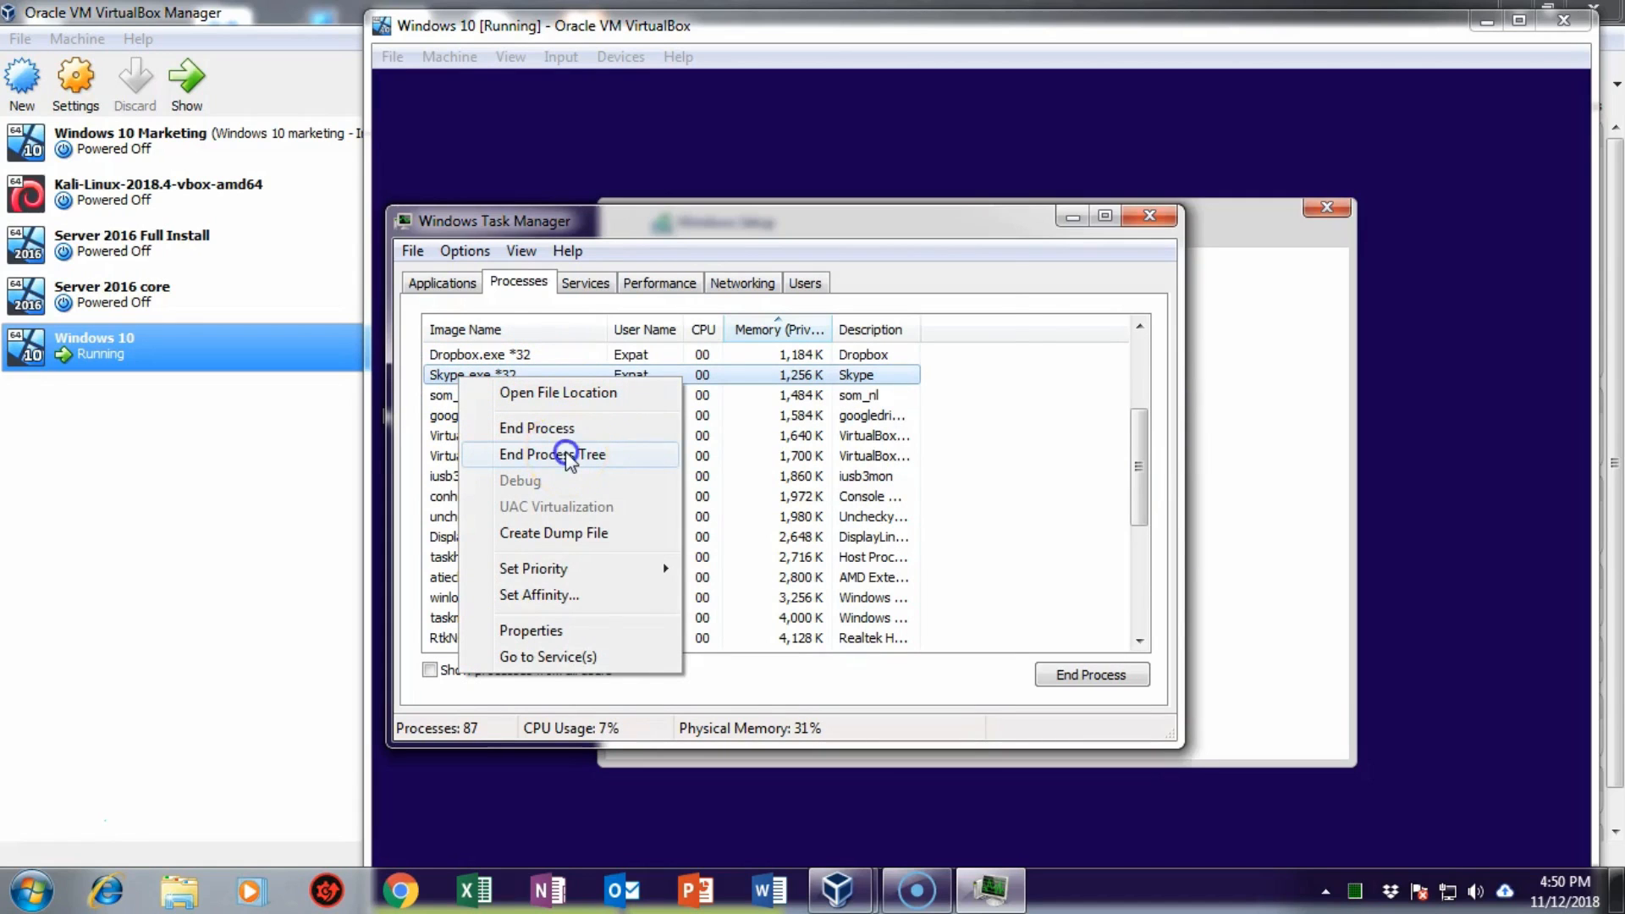
{"action": "left_click", "coordinate": [838, 495]}
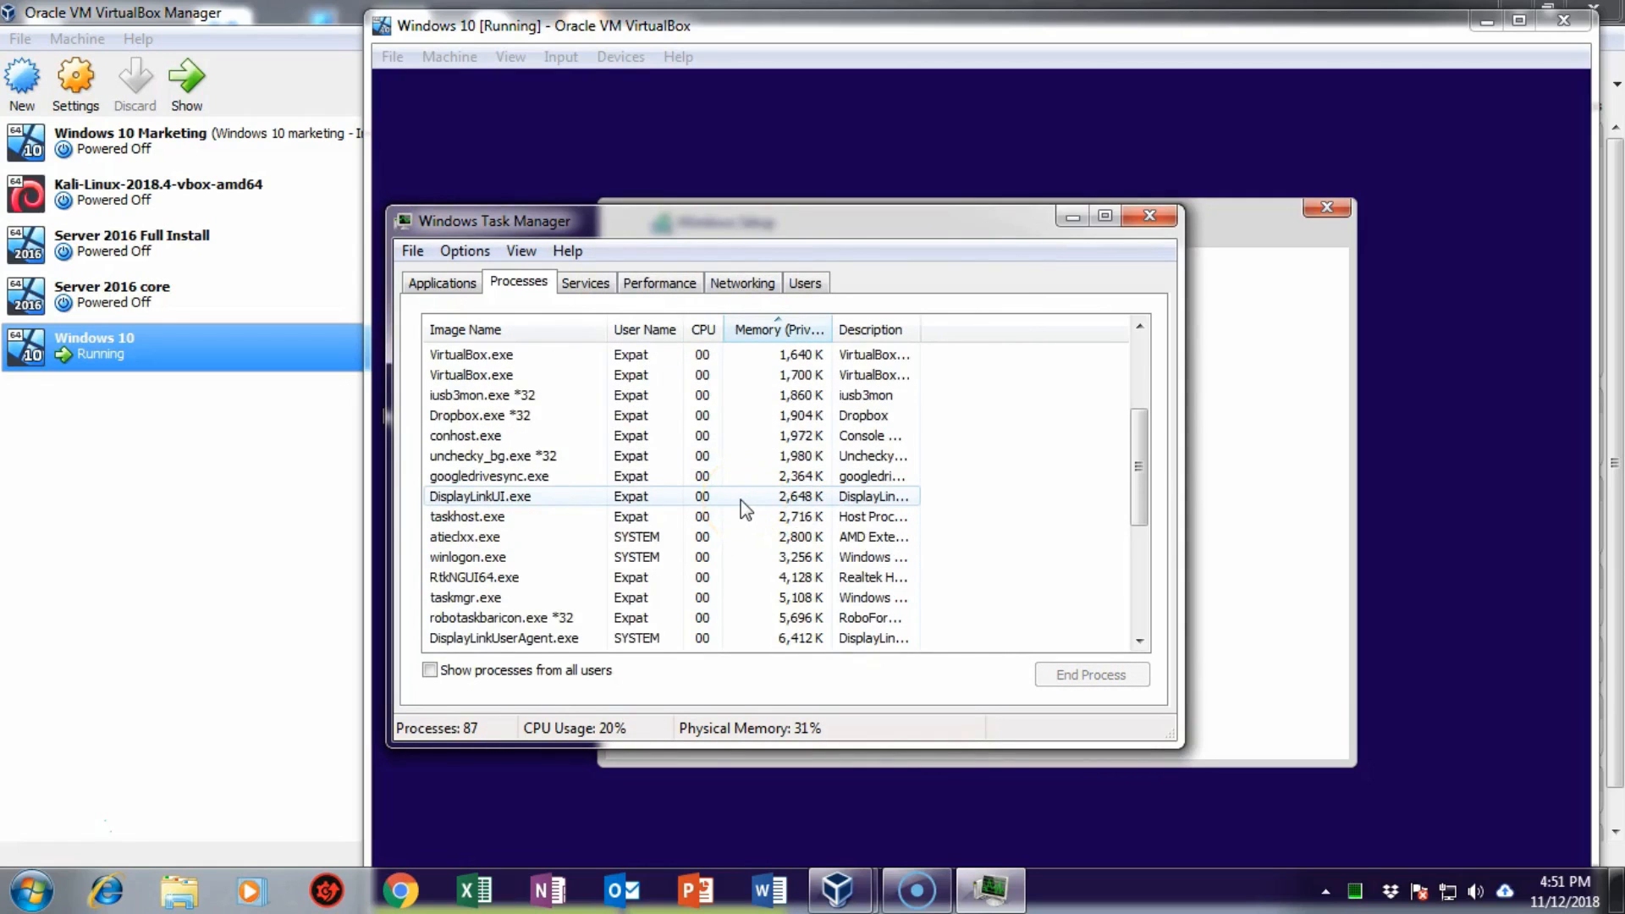
{"action": "left_click", "coordinate": [724, 484]}
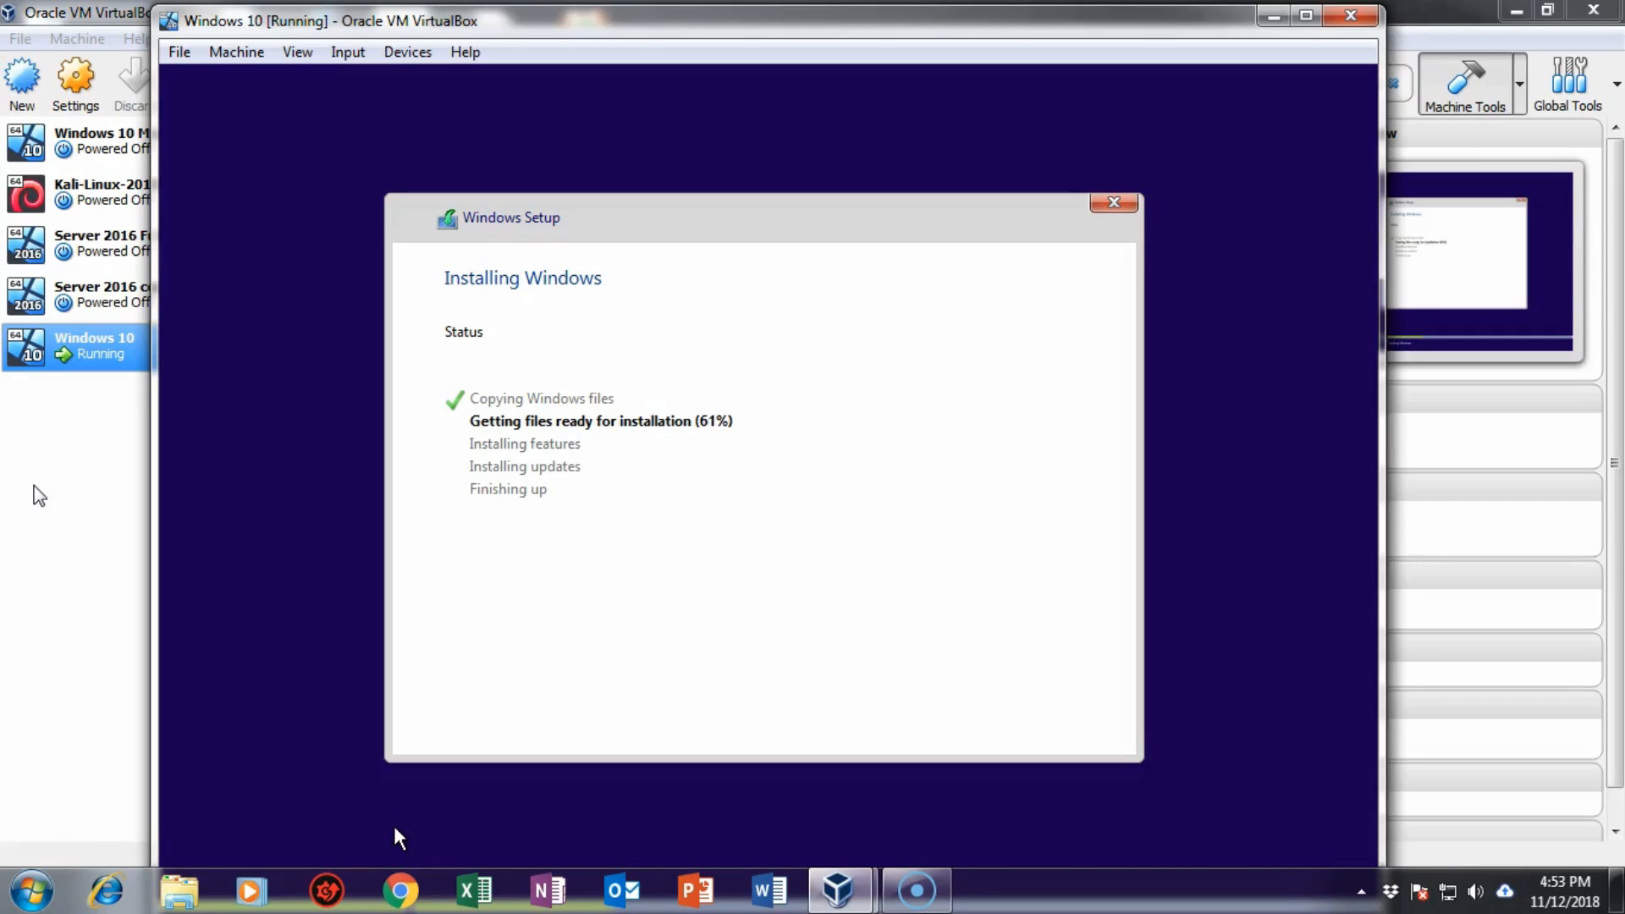
Step: Wait for Windows to finish installing until the product key page appears
{"action": "left_click", "coordinate": [55, 686]}
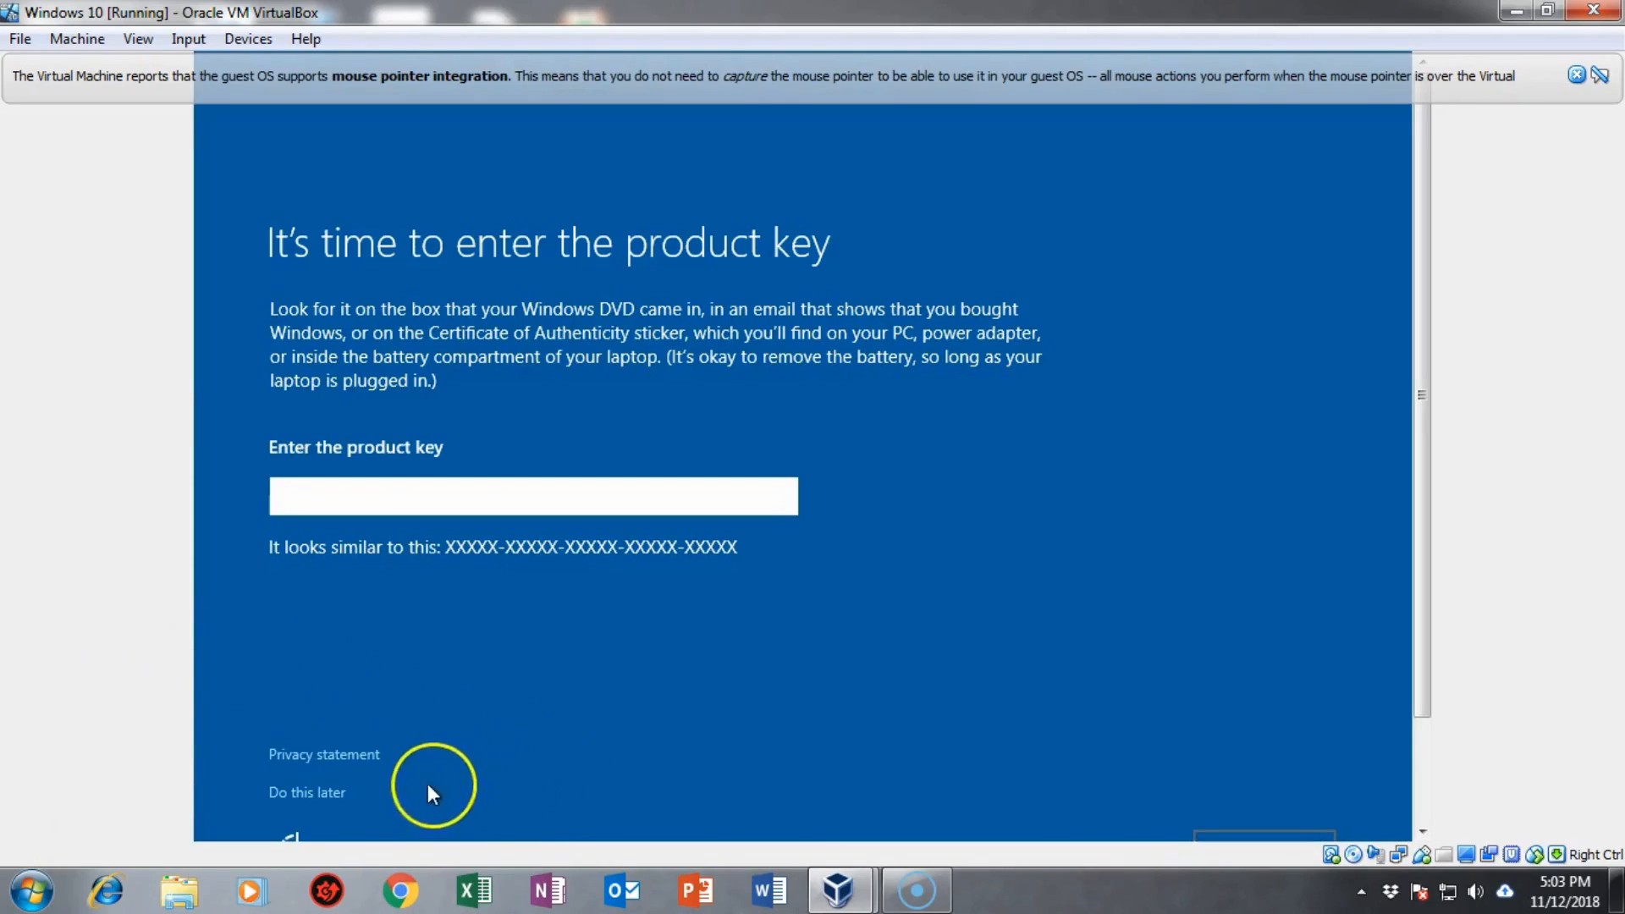
Step: Choose 'Do this later' for the product key and accept Express settings
{"action": "left_click", "coordinate": [320, 794]}
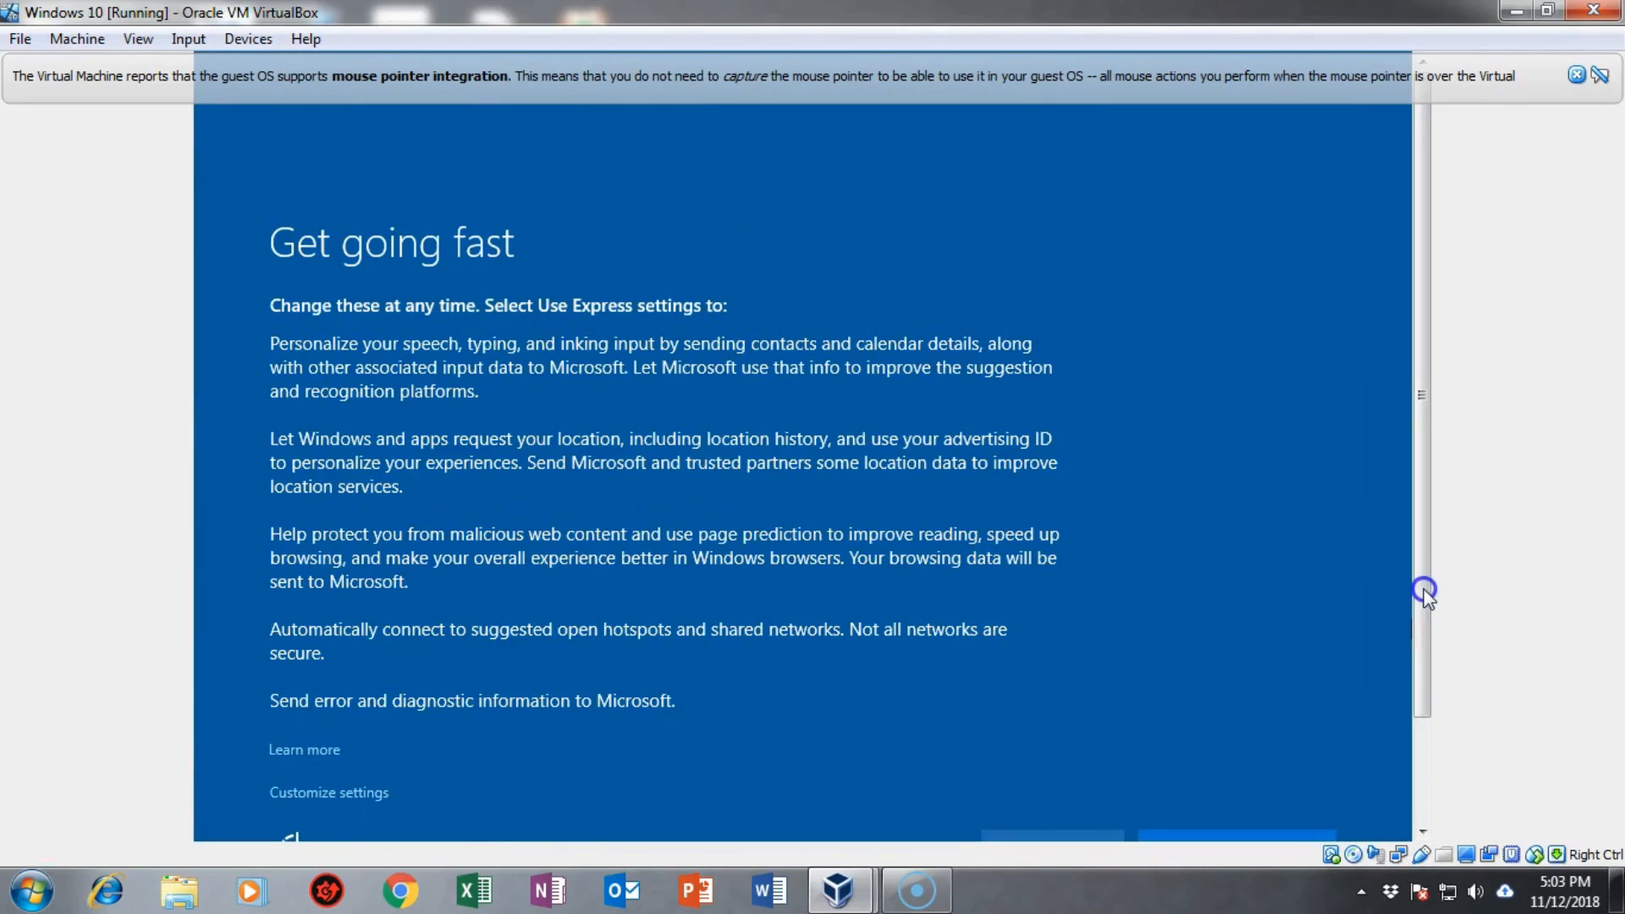
{"action": "left_click_drag", "start_coordinate": [1424, 655], "coordinate": [1423, 762]}
{"action": "left_click", "coordinate": [1212, 730]}
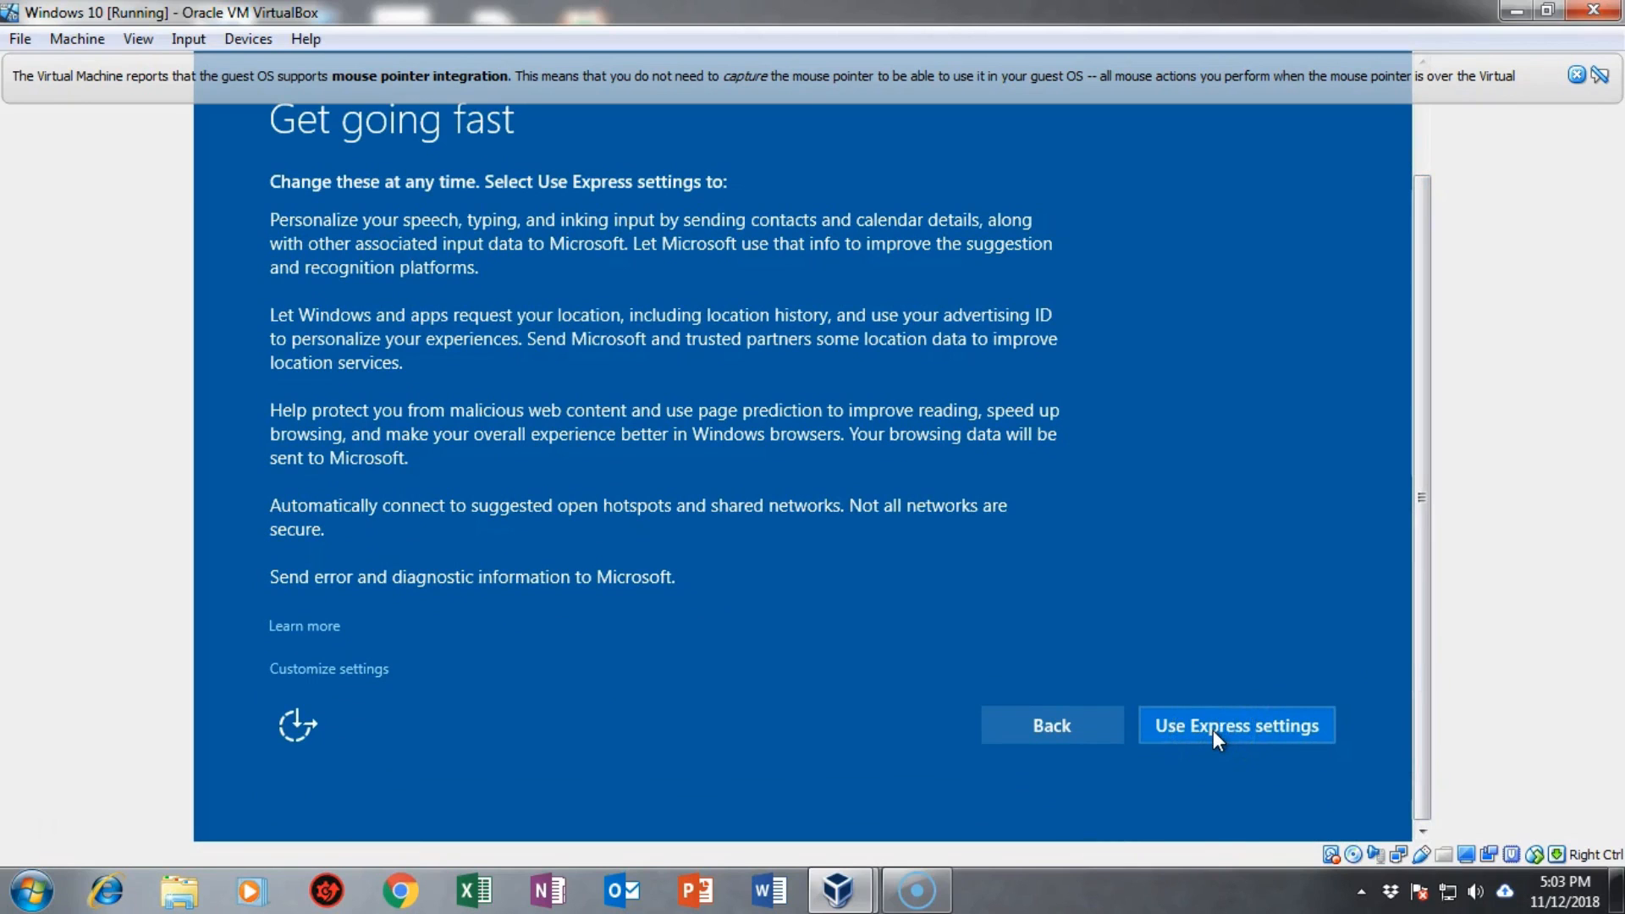
{"action": "left_click", "coordinate": [1249, 479]}
{"action": "left_click", "coordinate": [235, 643]}
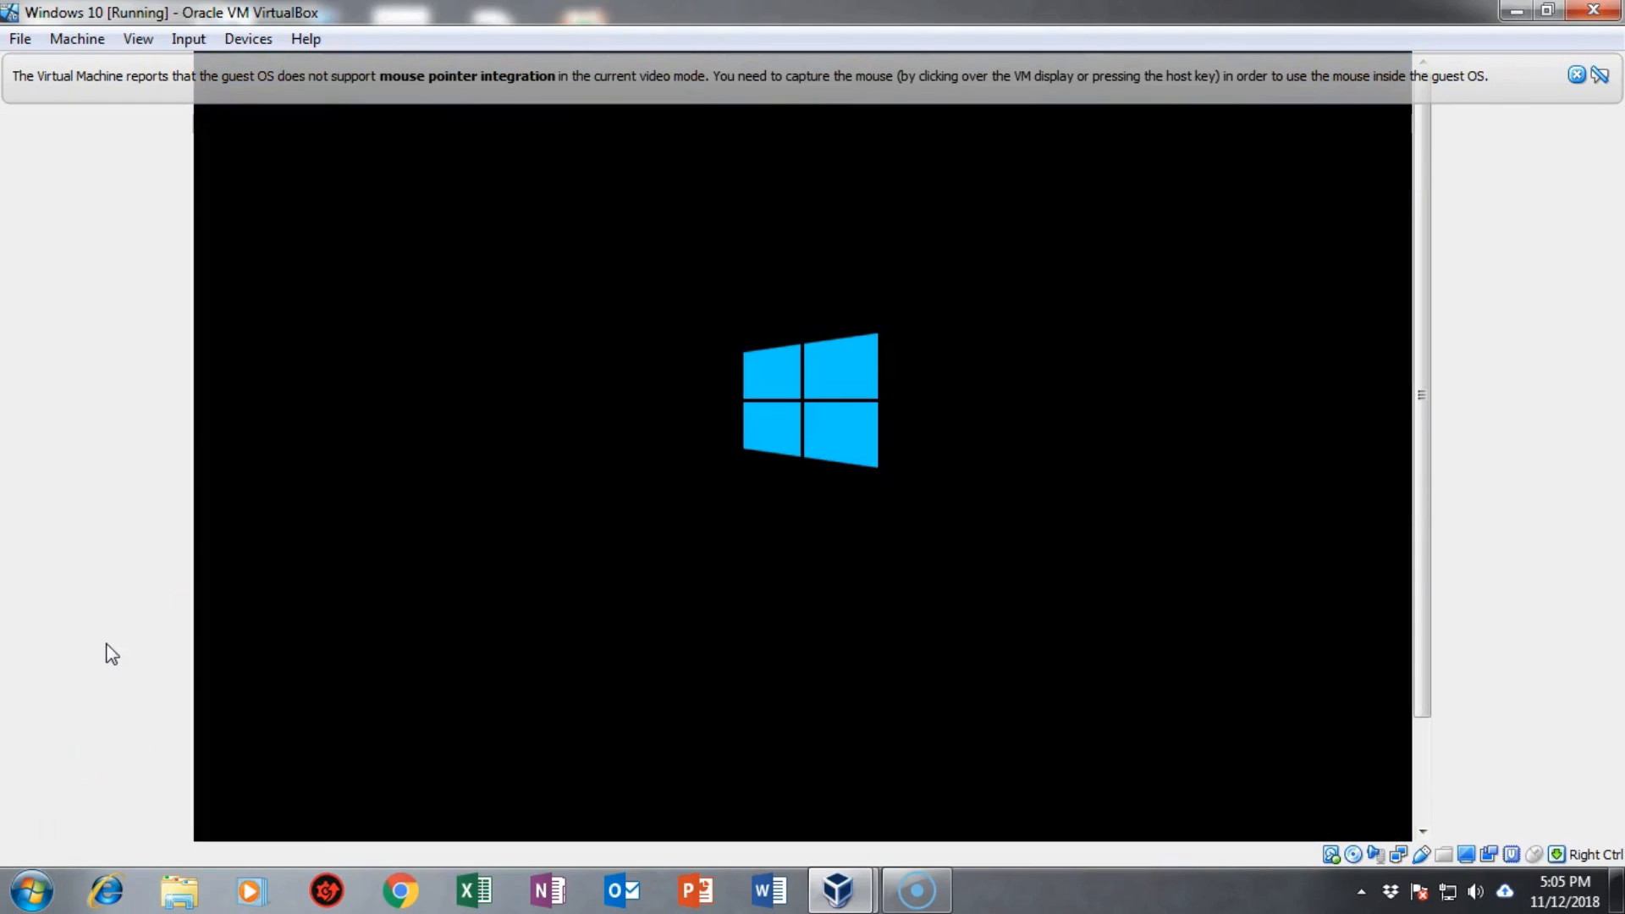
Step: Wait for setup to reach the 'Choose how you'll connect' page
{"action": "left_click", "coordinate": [127, 696]}
{"action": "left_click", "coordinate": [53, 826]}
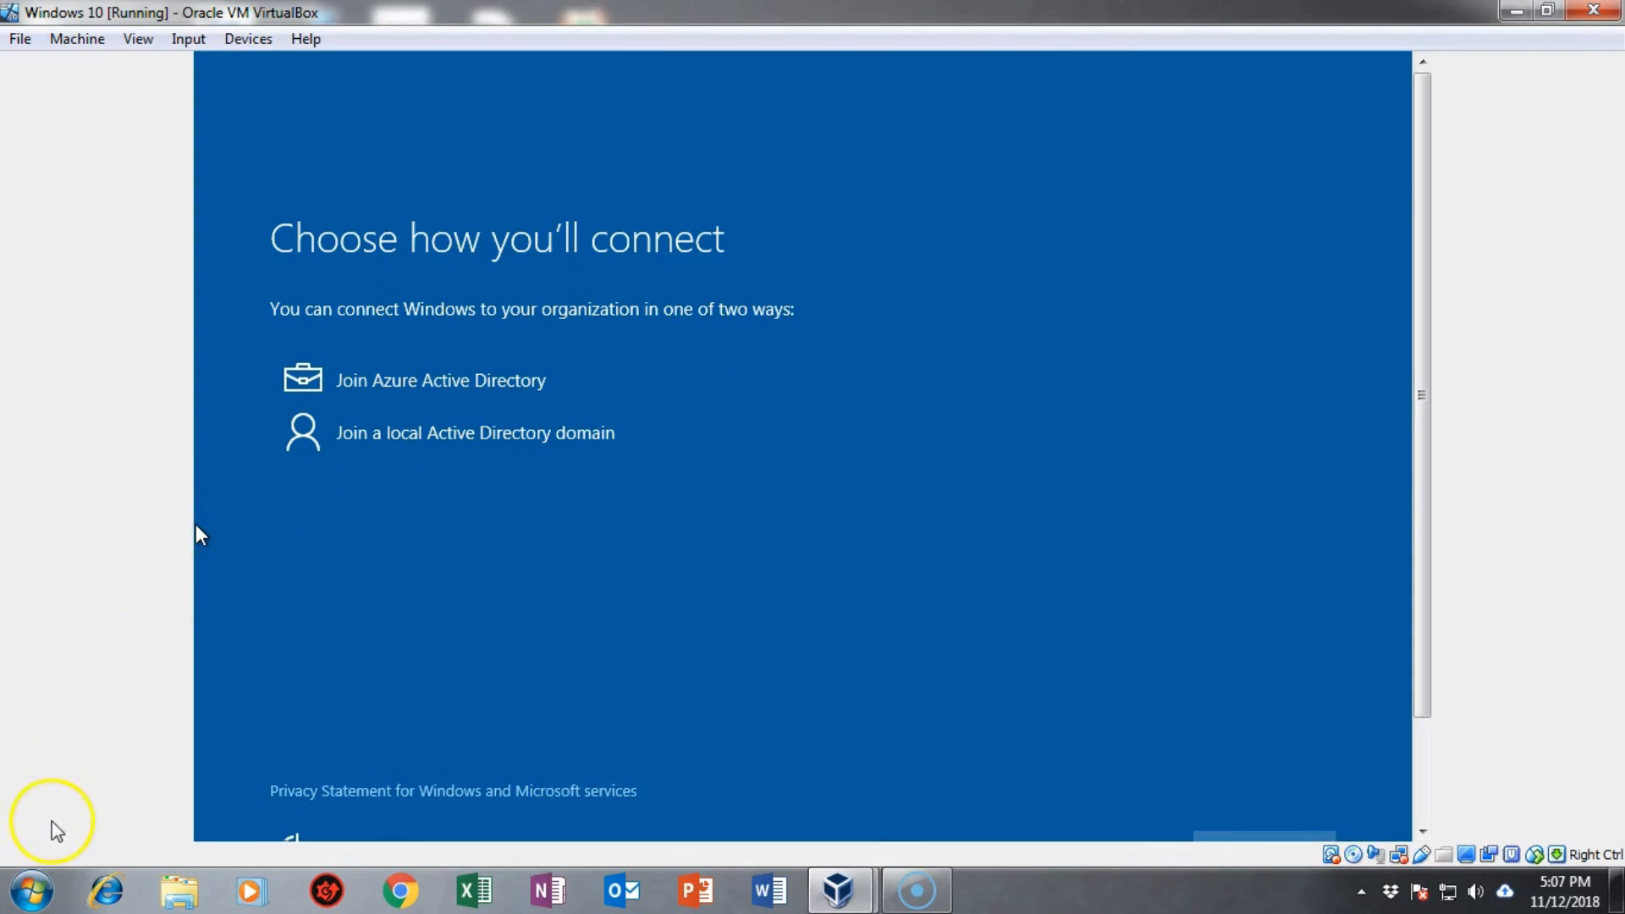
Step: Choose joining a local domain instead of Azure AD to get a local account
{"action": "scroll", "coordinate": [57, 829], "scroll_direction": "down", "scroll_amount": 3}
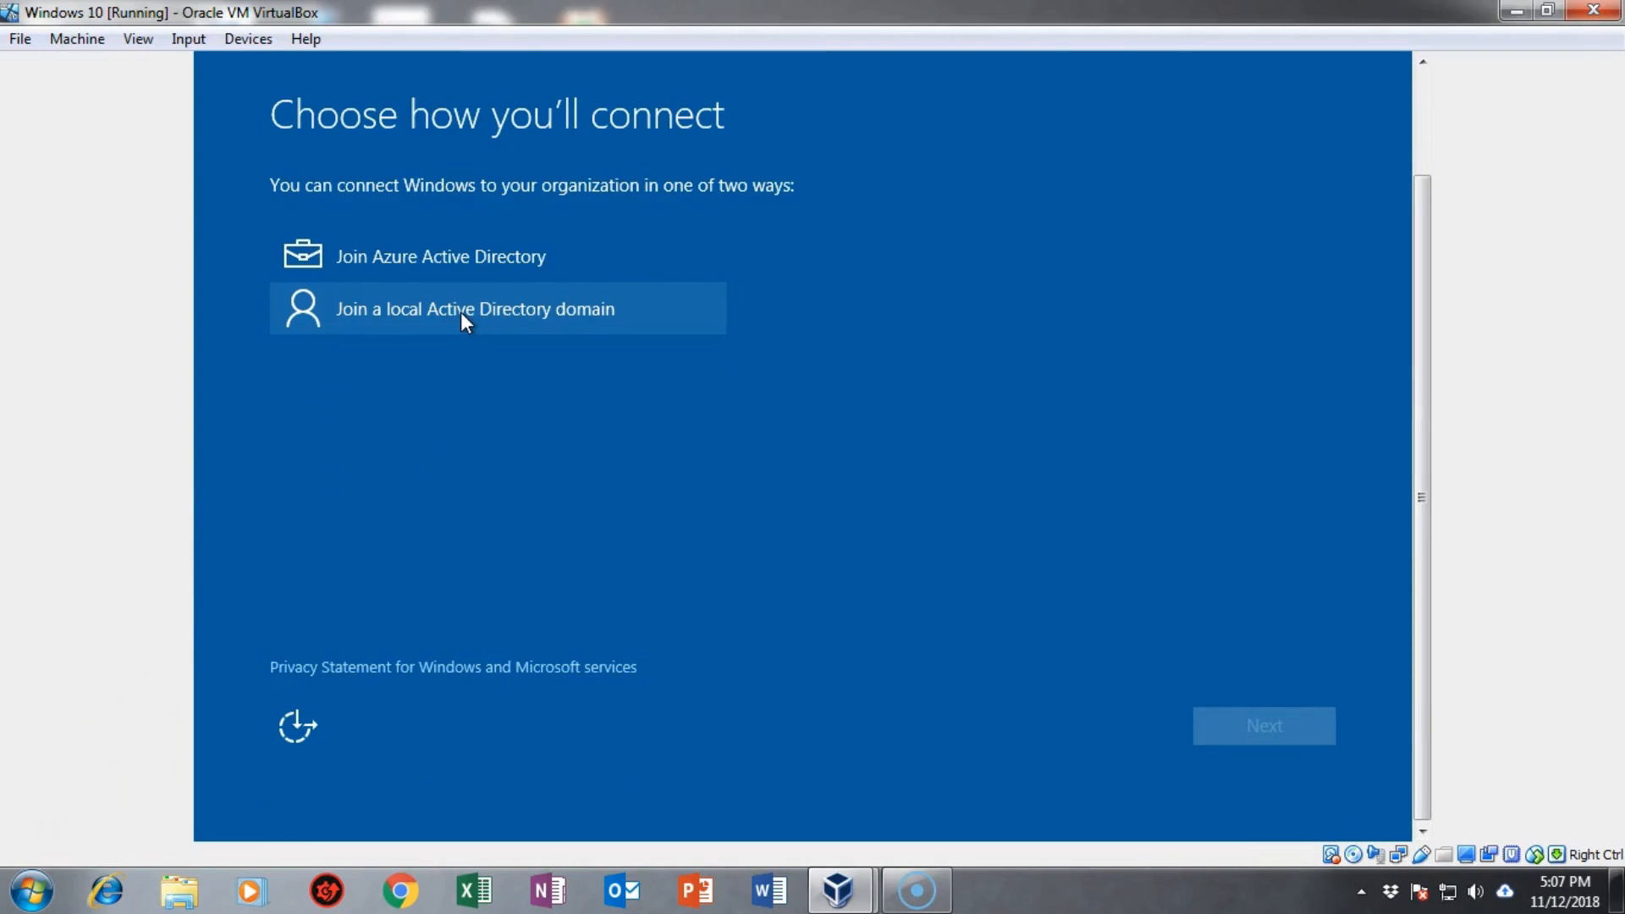
{"action": "left_click", "coordinate": [460, 312]}
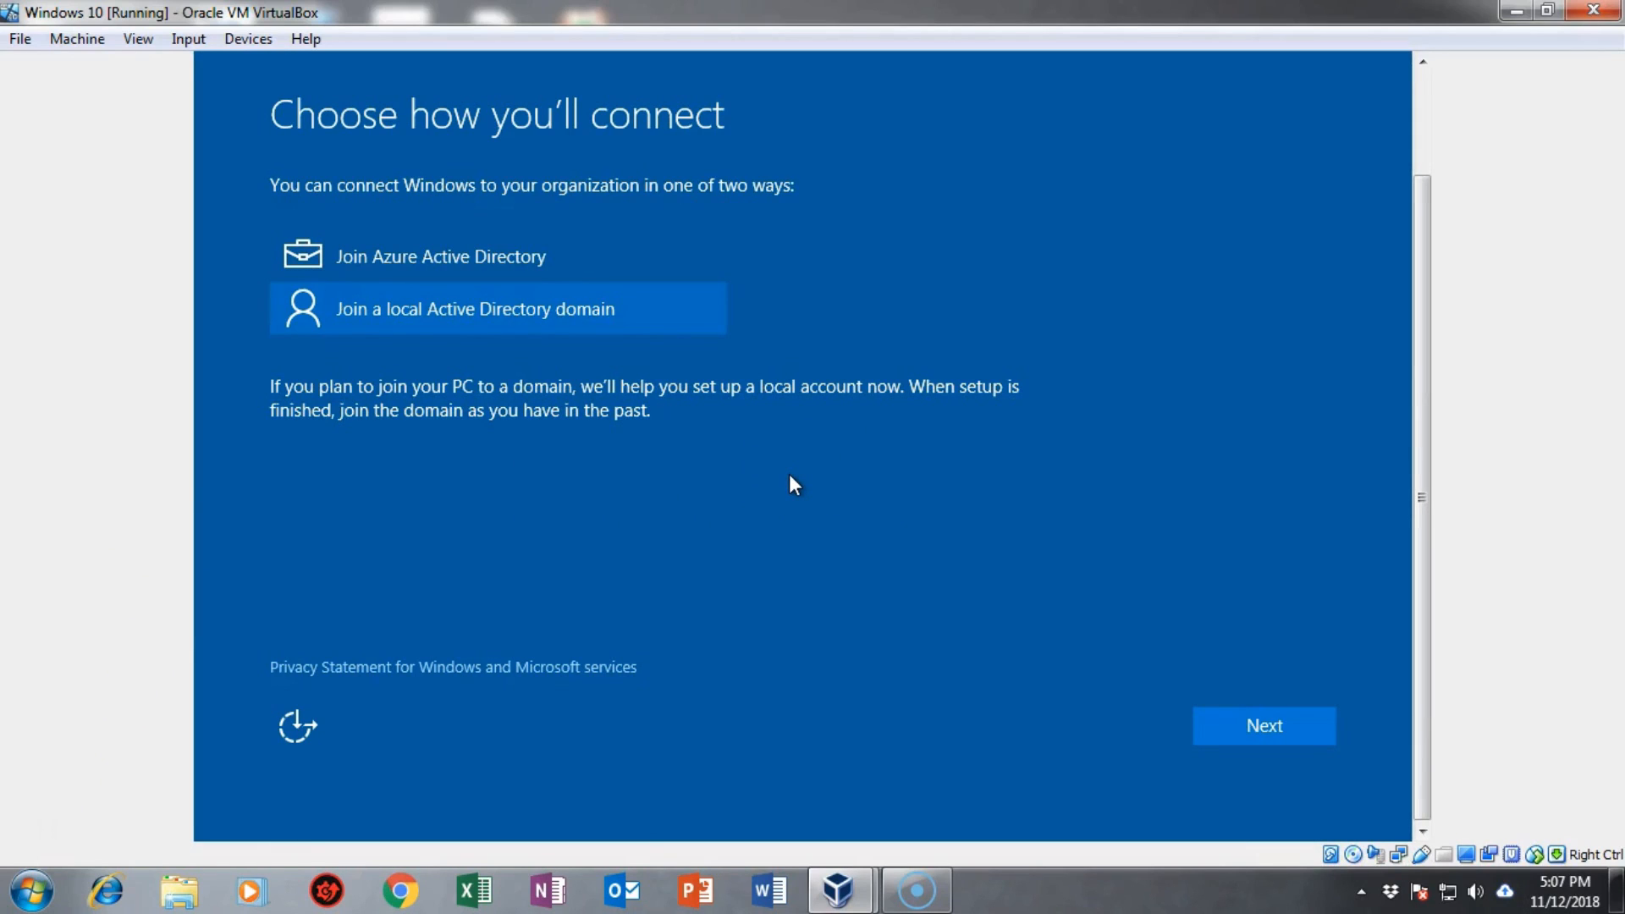
{"action": "left_click", "coordinate": [1262, 730]}
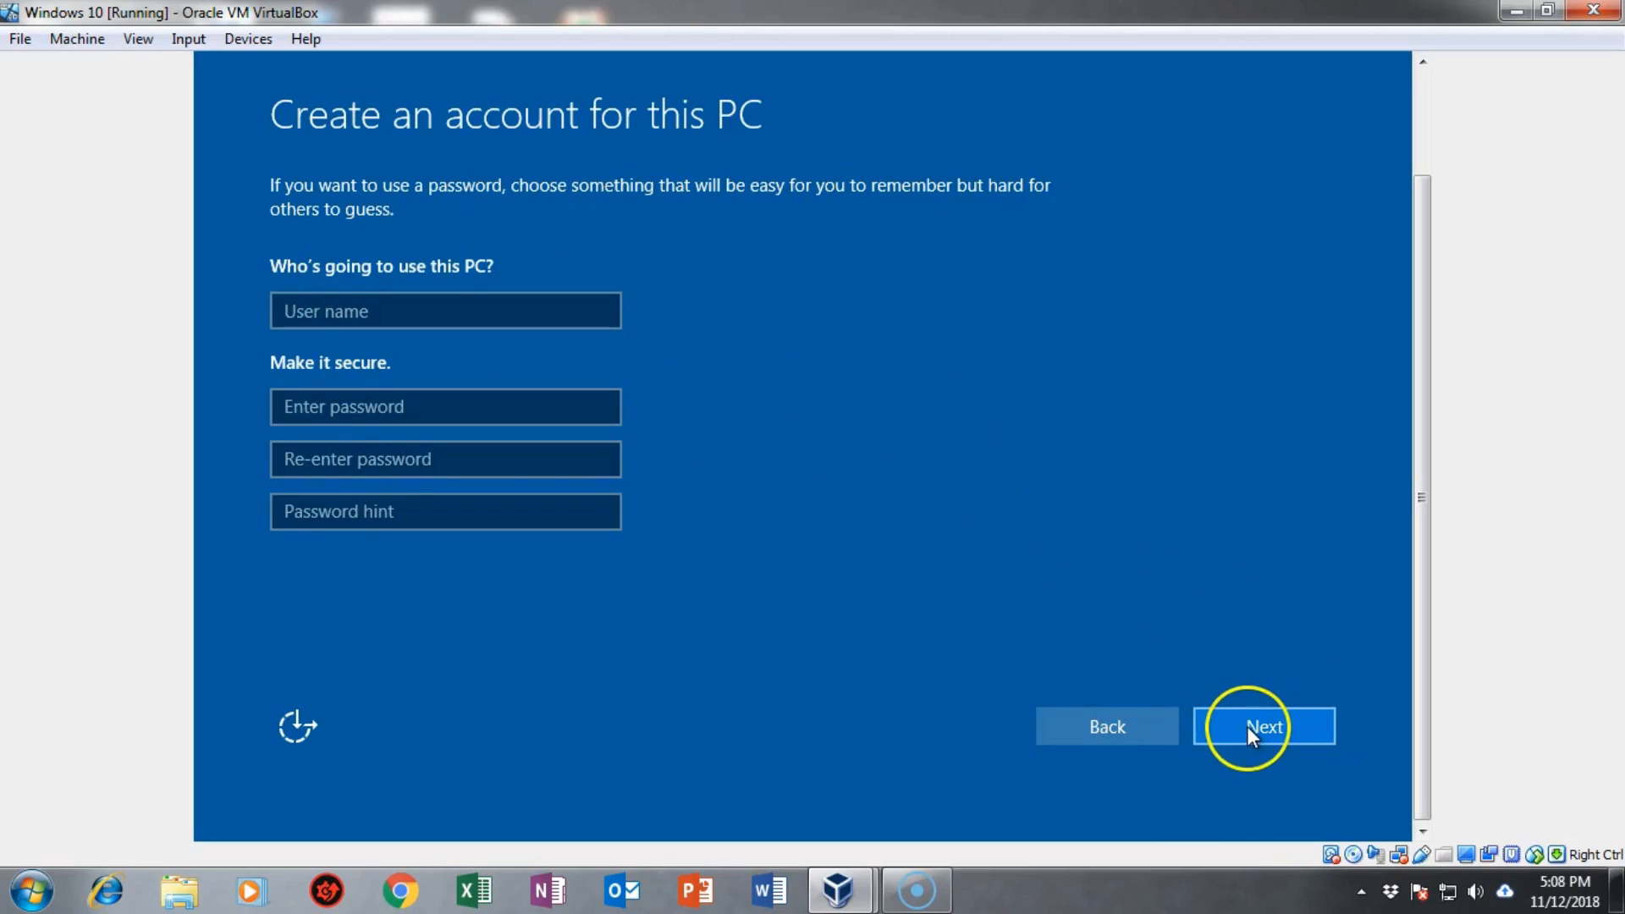
{"action": "left_click", "coordinate": [1247, 726]}
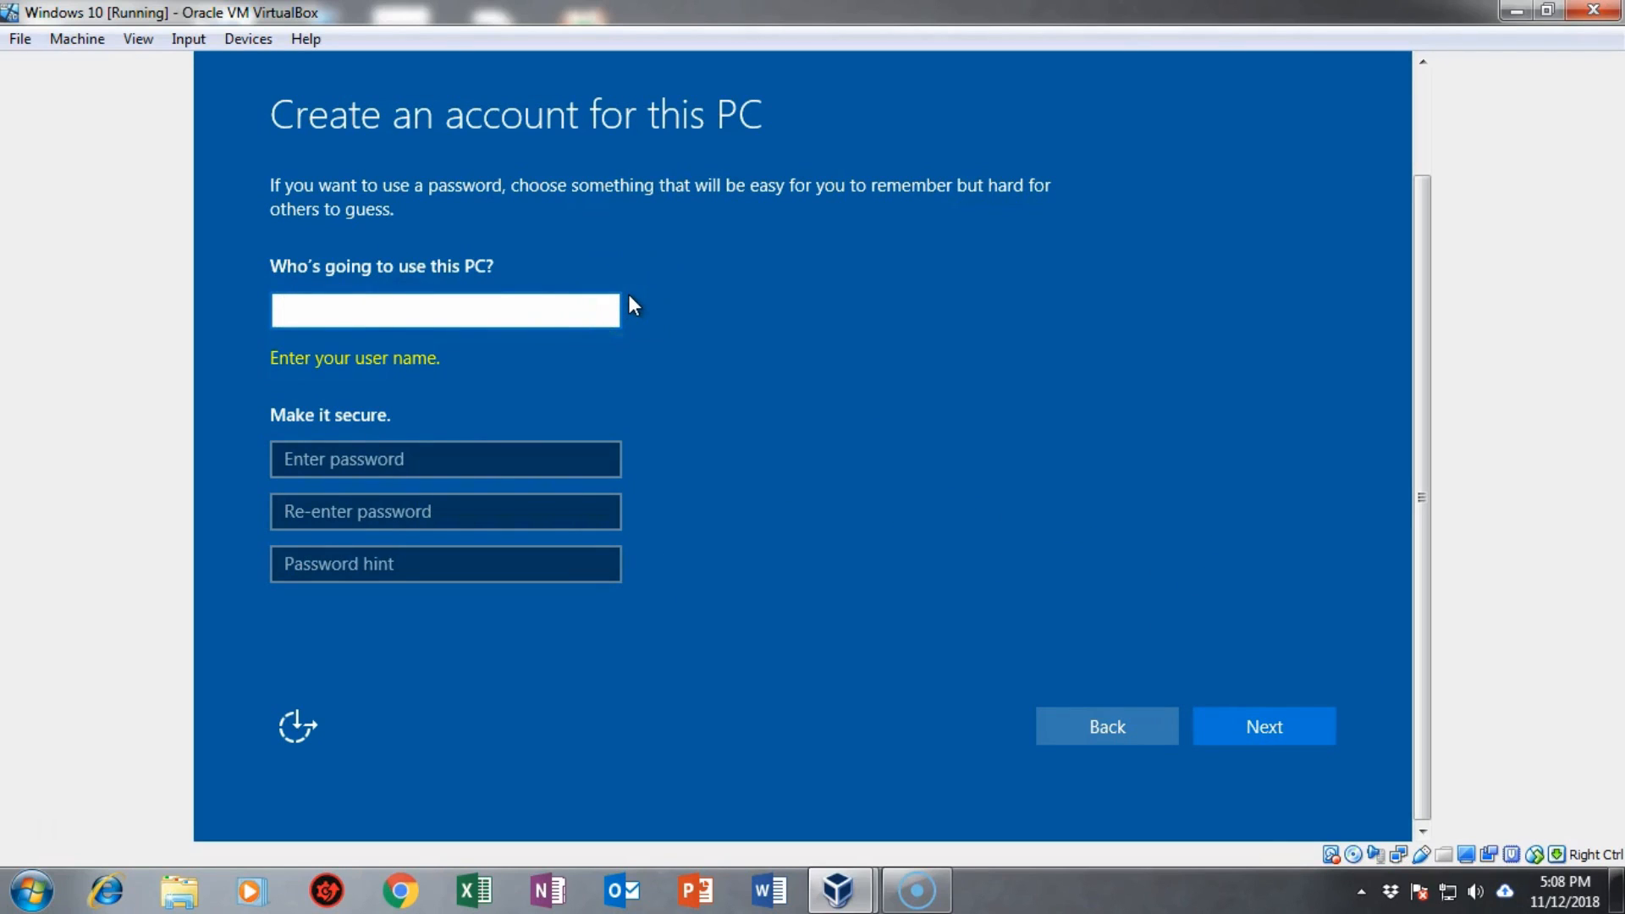
Step: Create local account 'Expat' with a password, its confirmation and a hint
{"action": "type", "text": "Expat"}
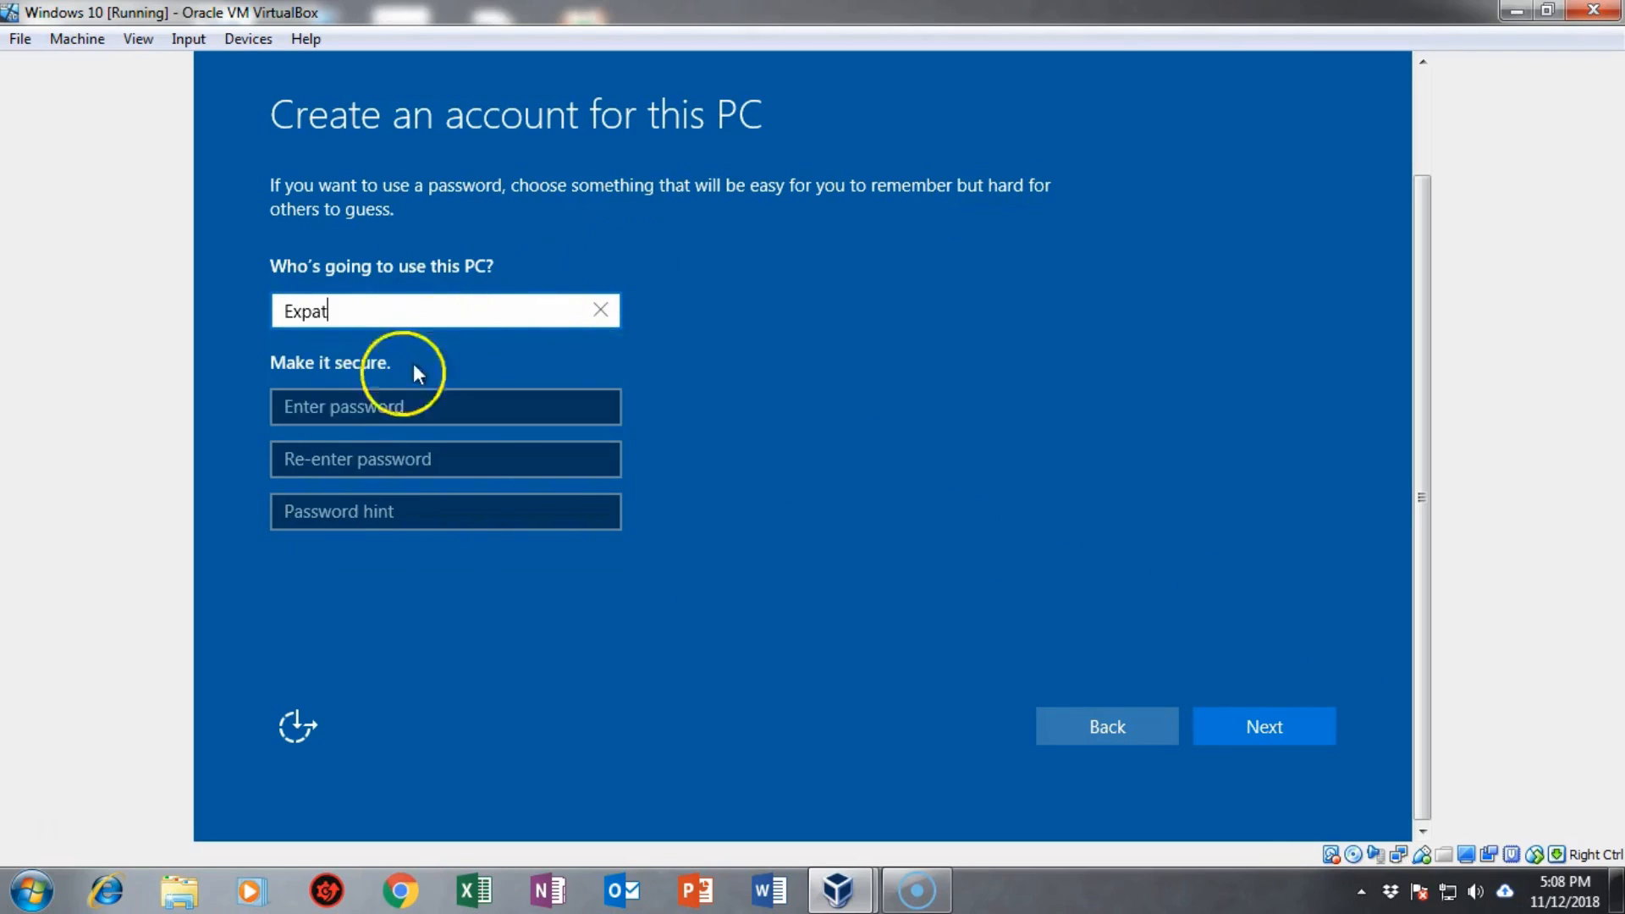
{"action": "left_click", "coordinate": [347, 408]}
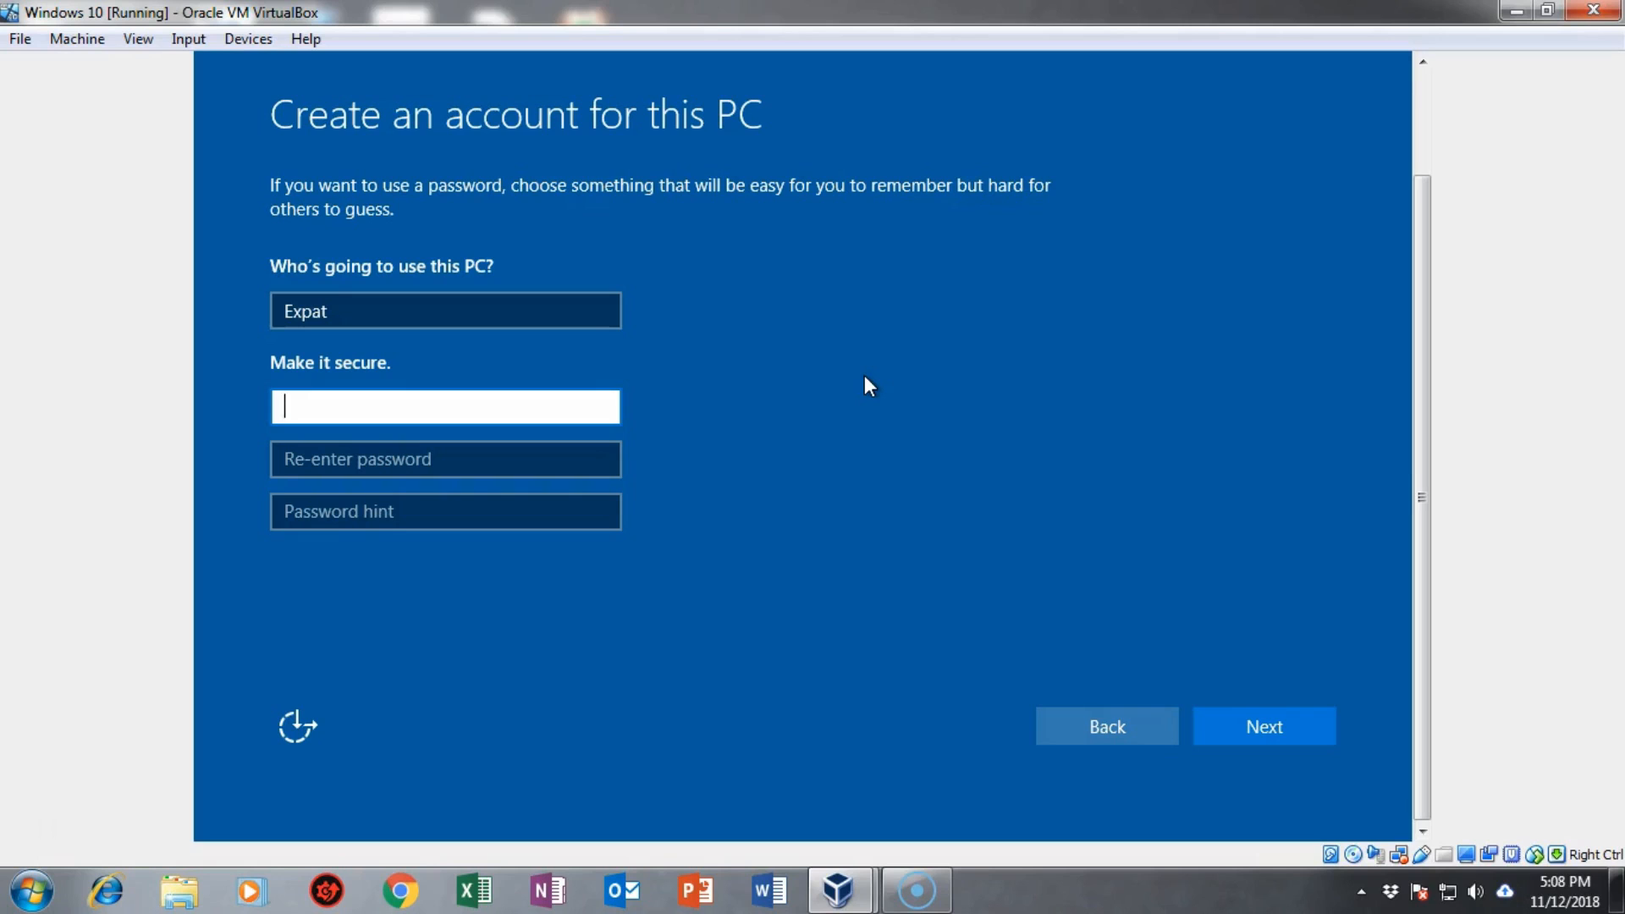
{"action": "left_click", "coordinate": [687, 427]}
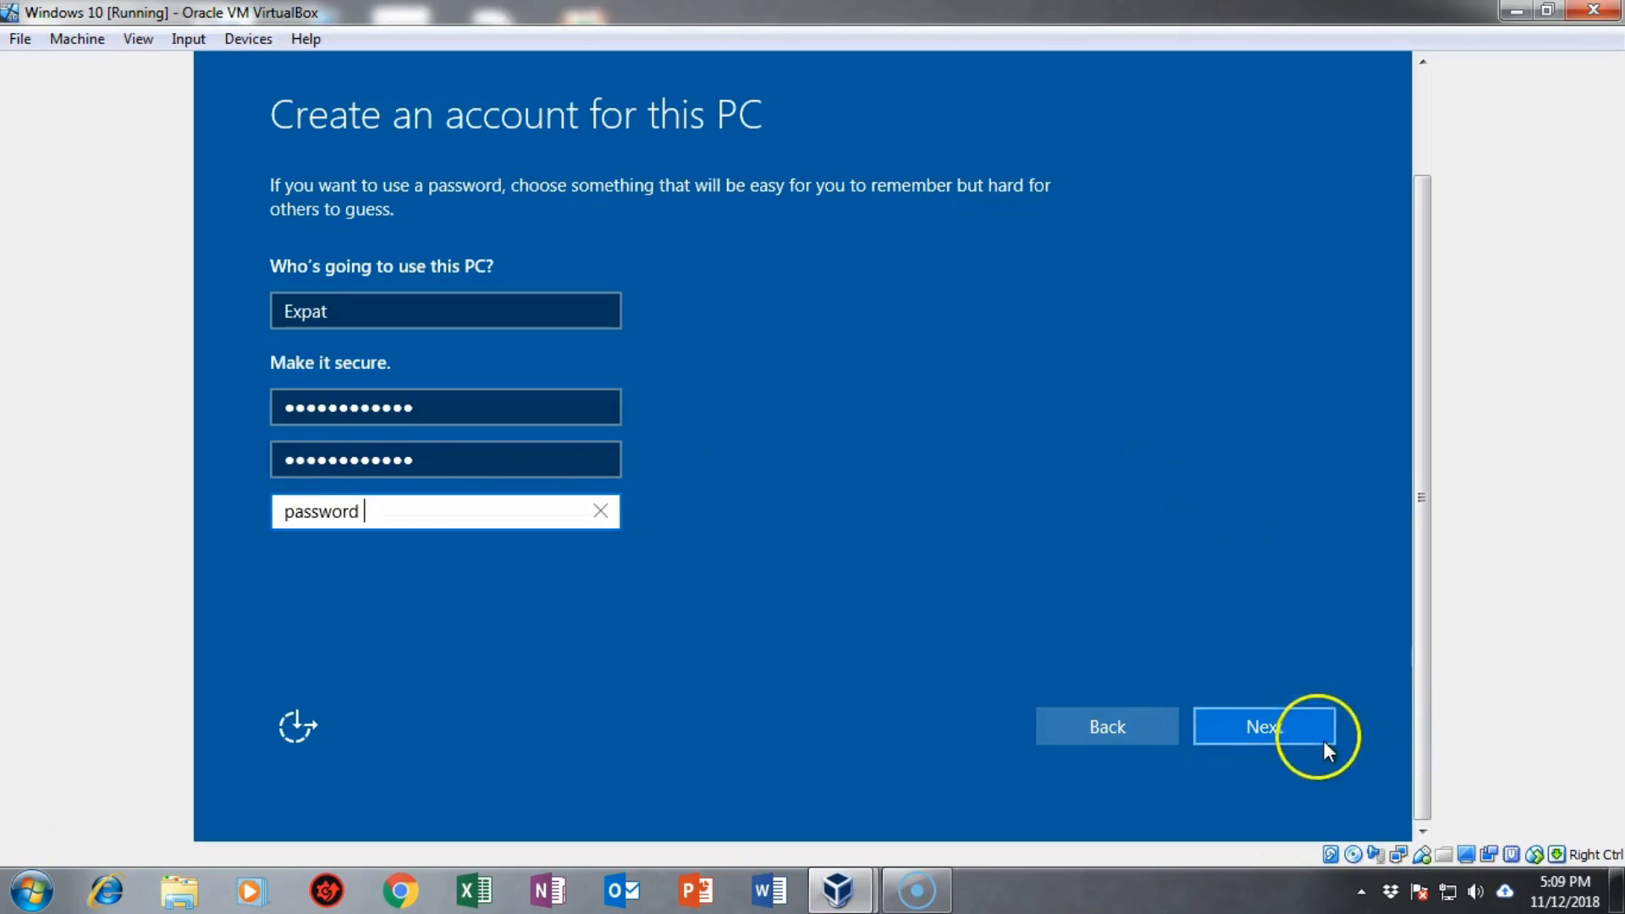
{"action": "left_click", "coordinate": [1278, 724]}
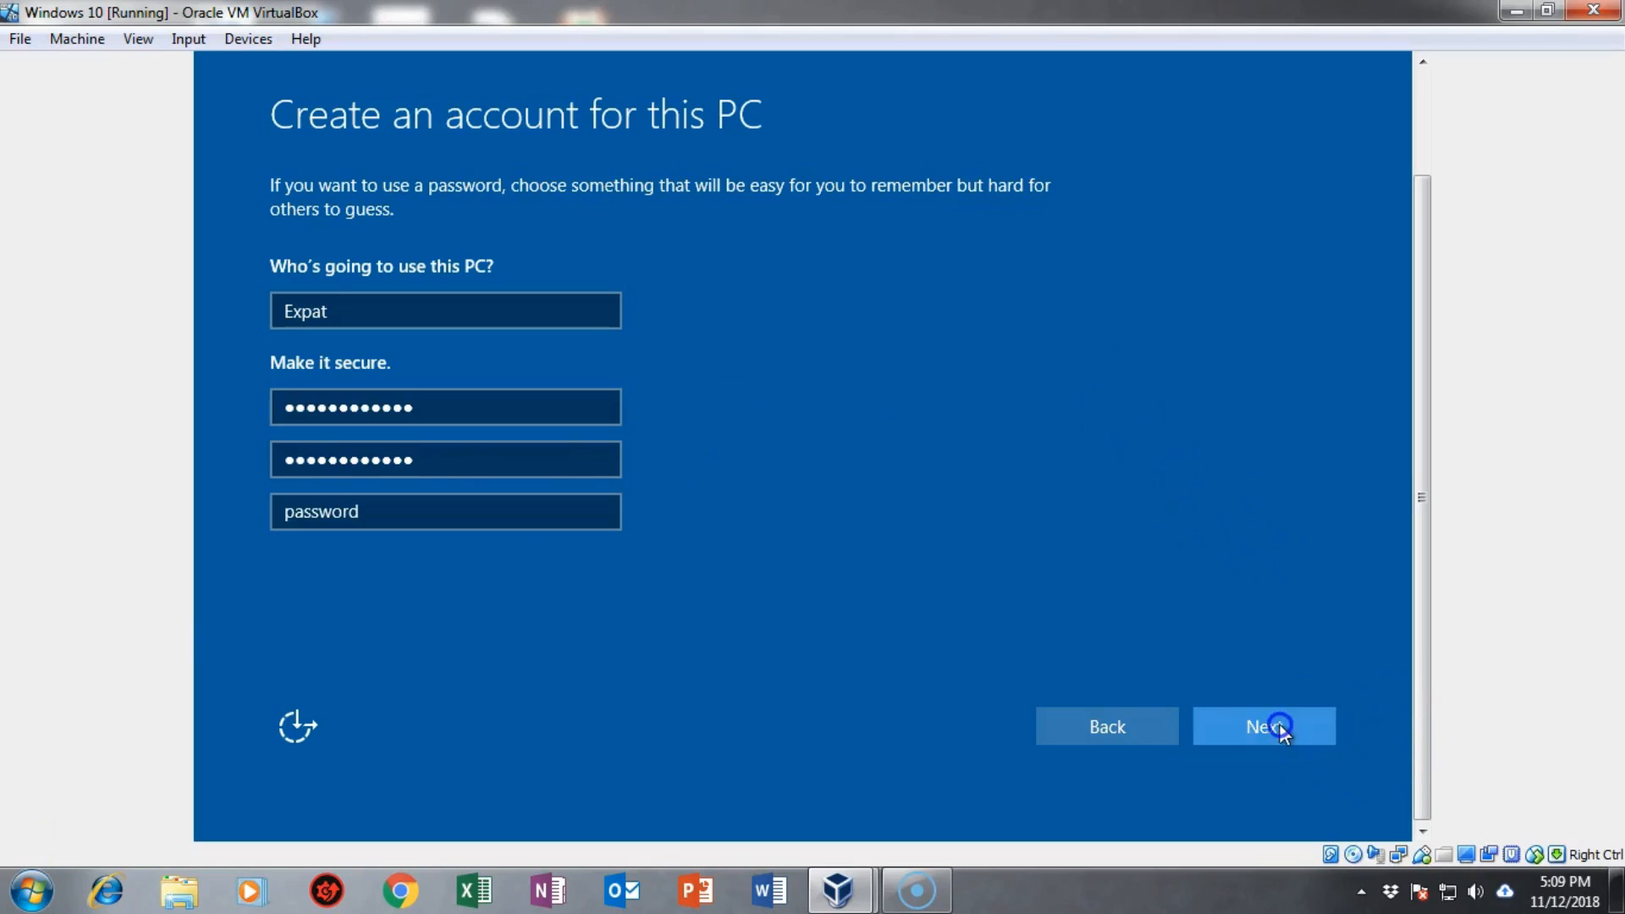
{"action": "left_click", "coordinate": [1279, 520]}
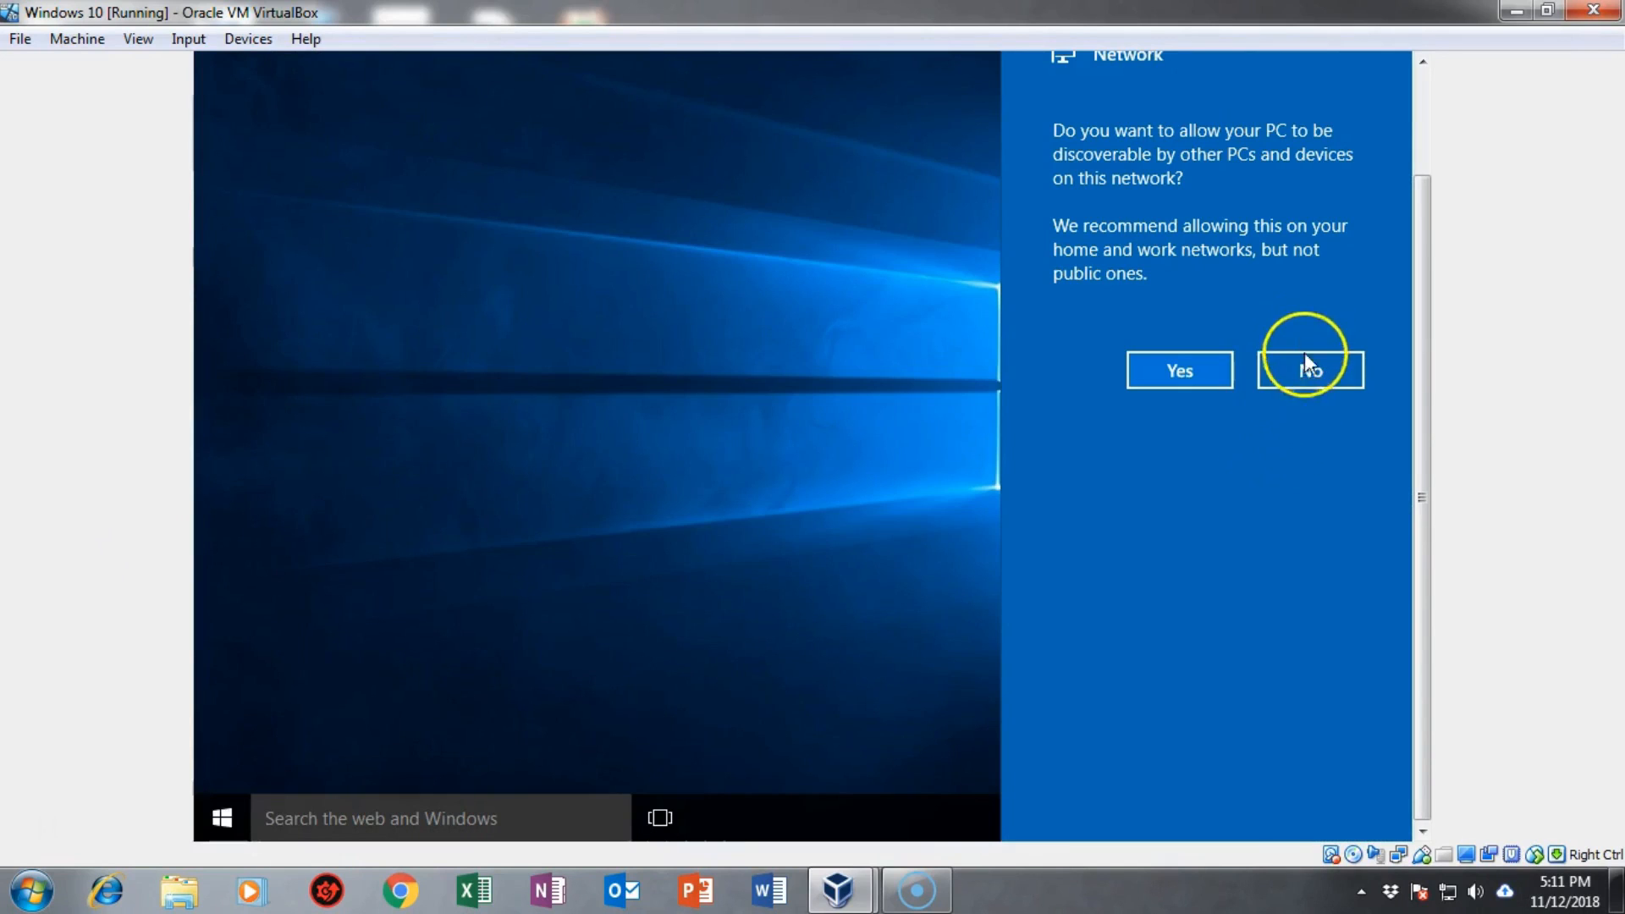
Step: Decline network discovery, then select the search box on Edge's Start page once the desktop loads
{"action": "left_click", "coordinate": [1303, 372]}
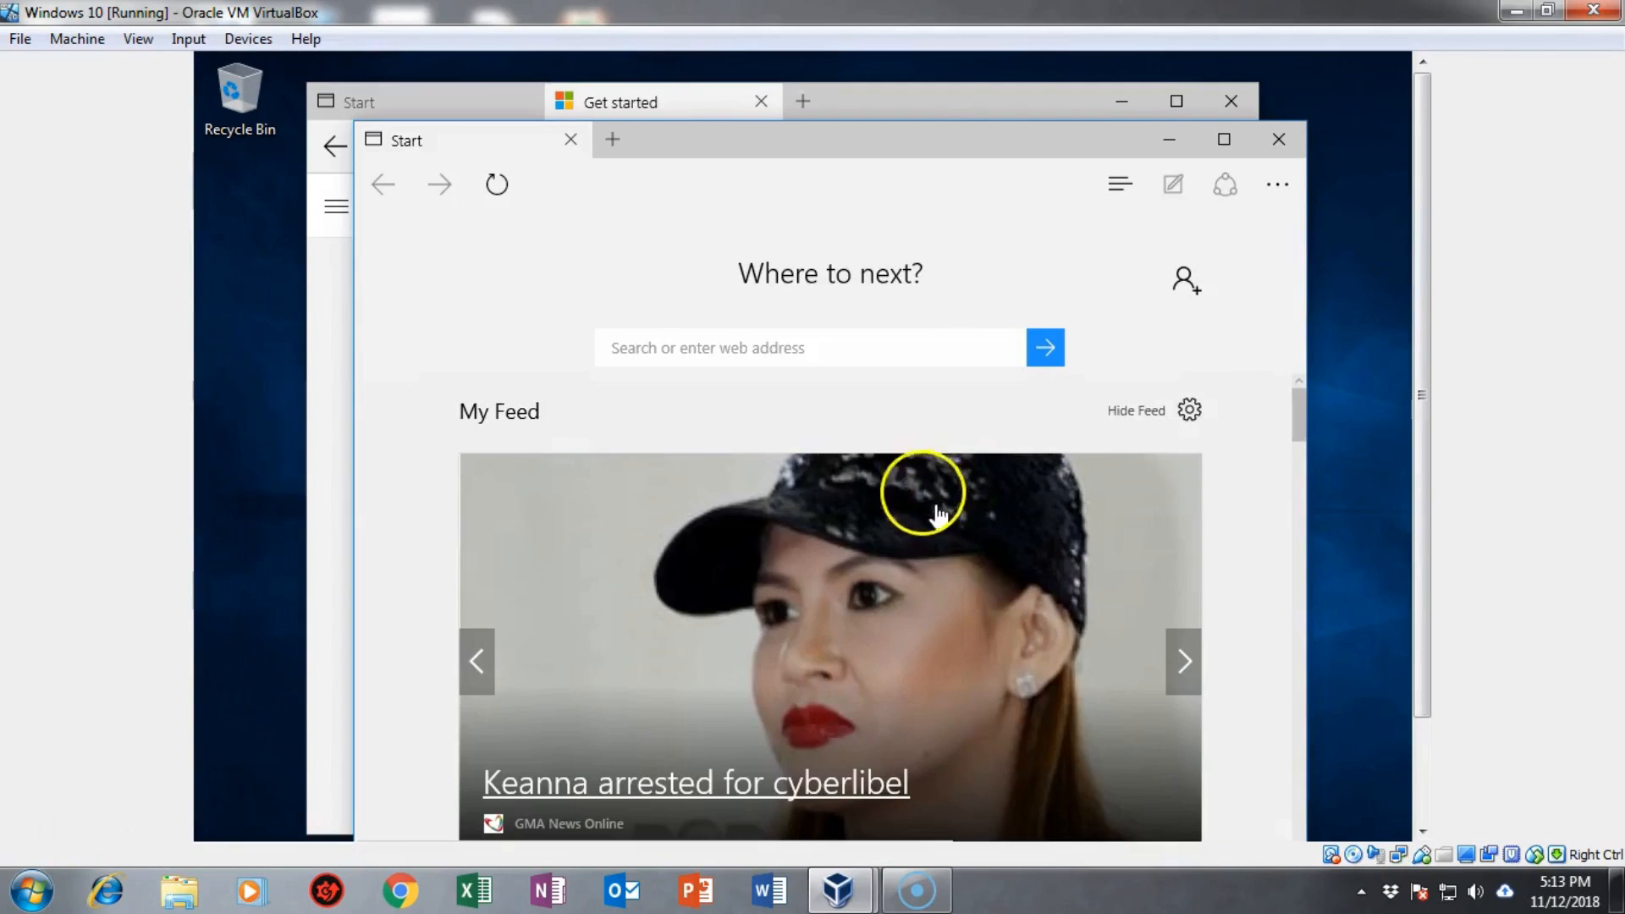
{"action": "left_click", "coordinate": [641, 342]}
{"action": "left_click", "coordinate": [637, 354]}
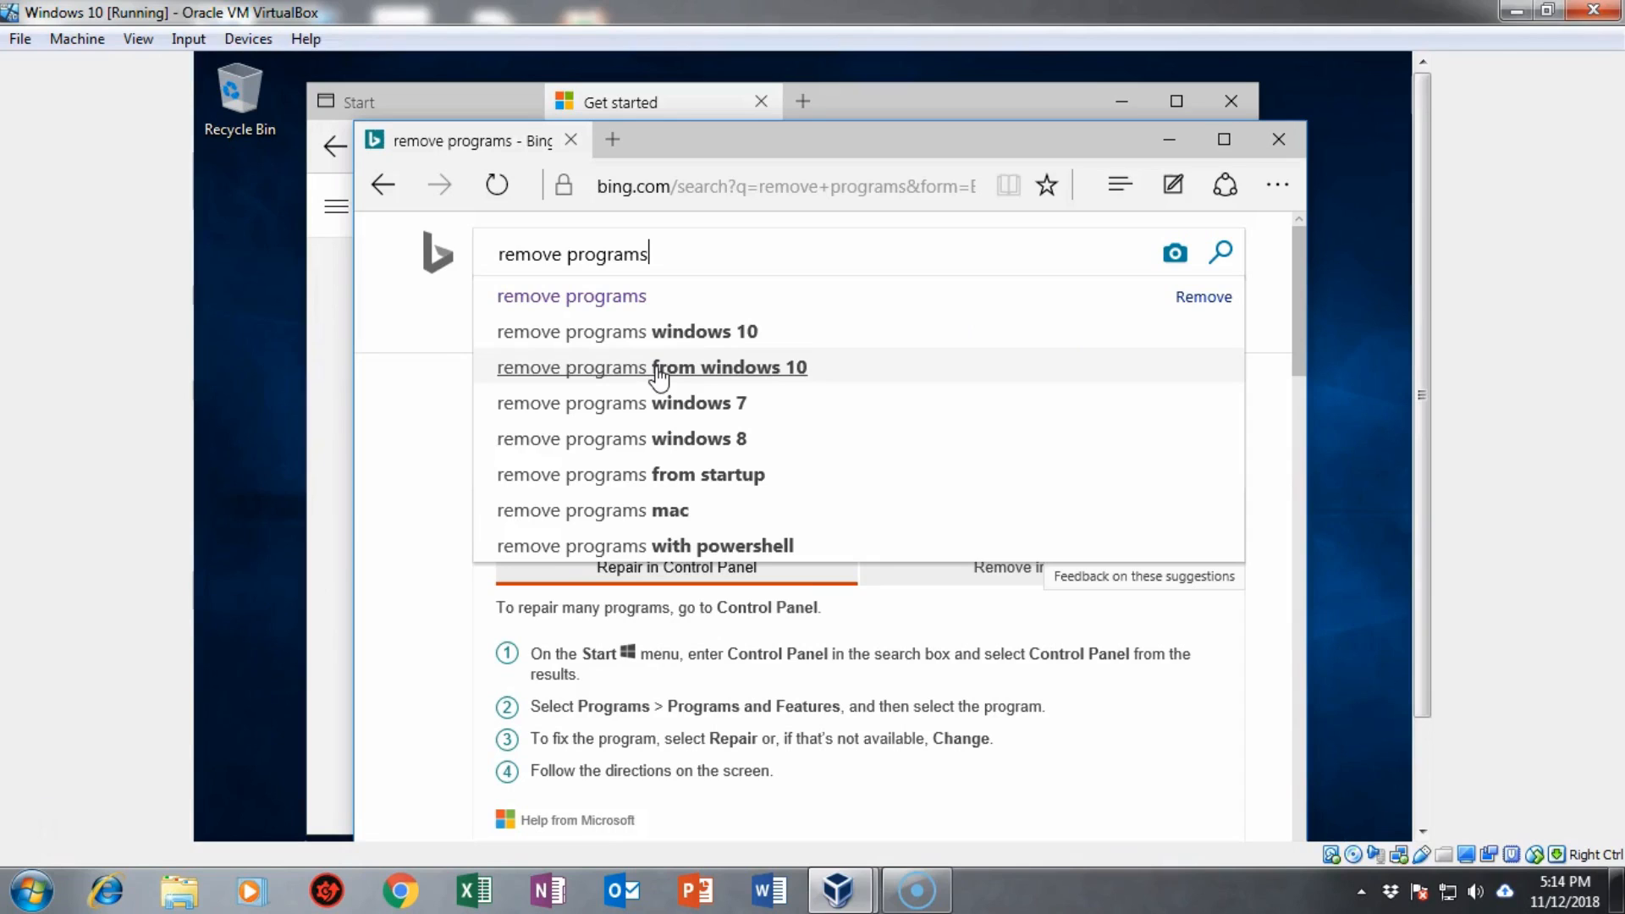
Step: Search Bing for 'remove programs from windows 10', then refine the query with the 'powershell' suggestion
{"action": "left_click", "coordinate": [658, 376]}
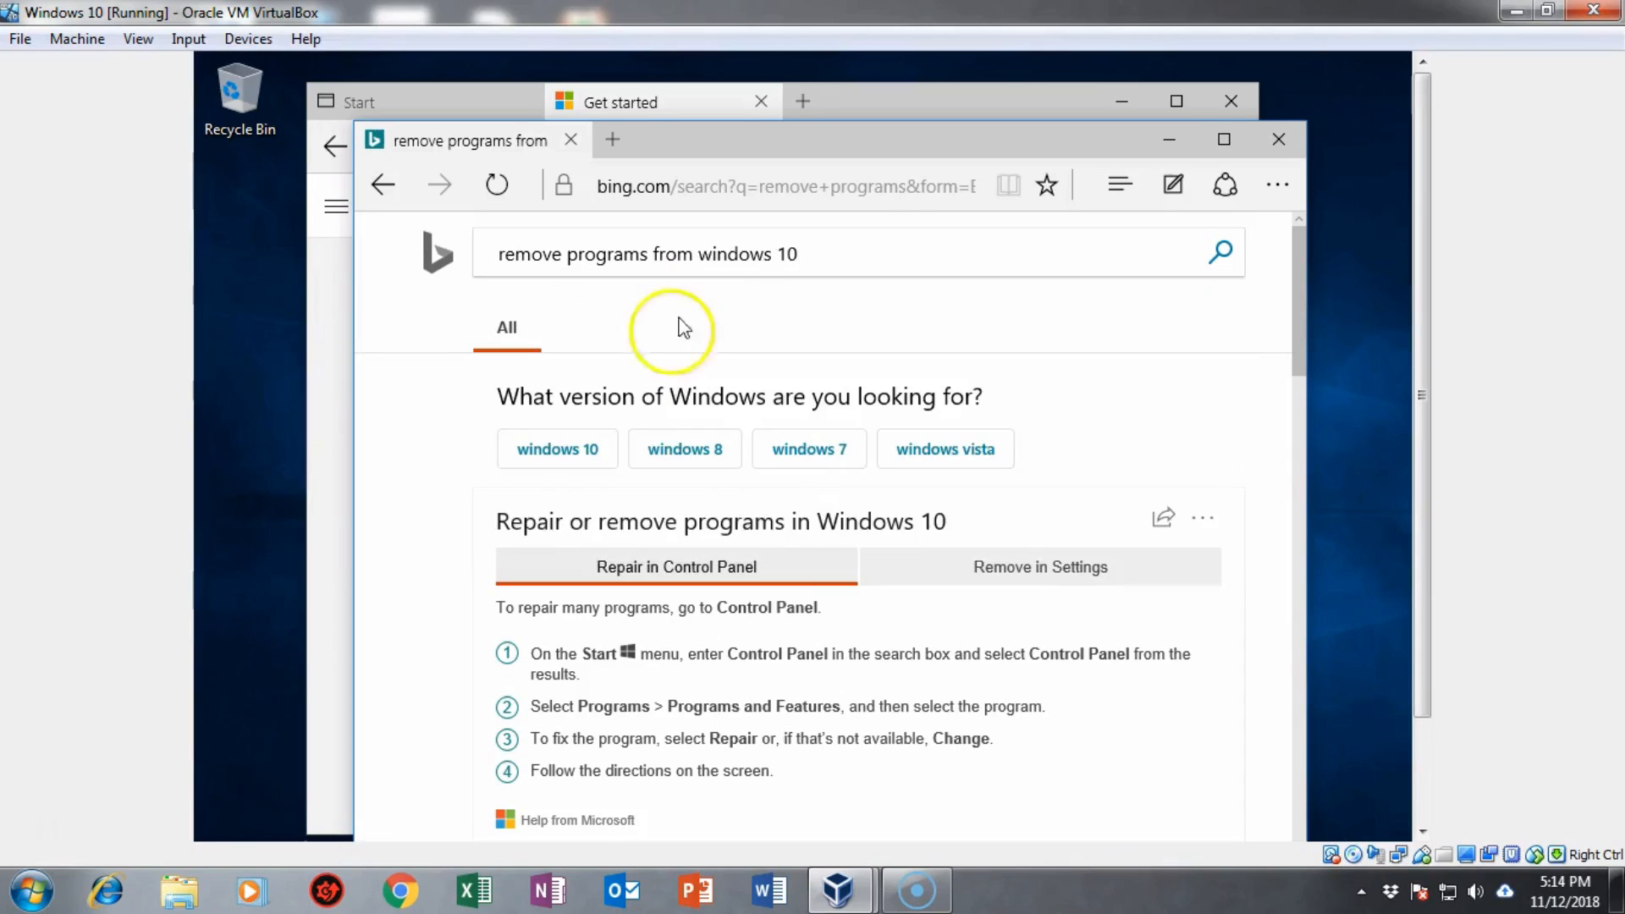
{"action": "left_click", "coordinate": [808, 253]}
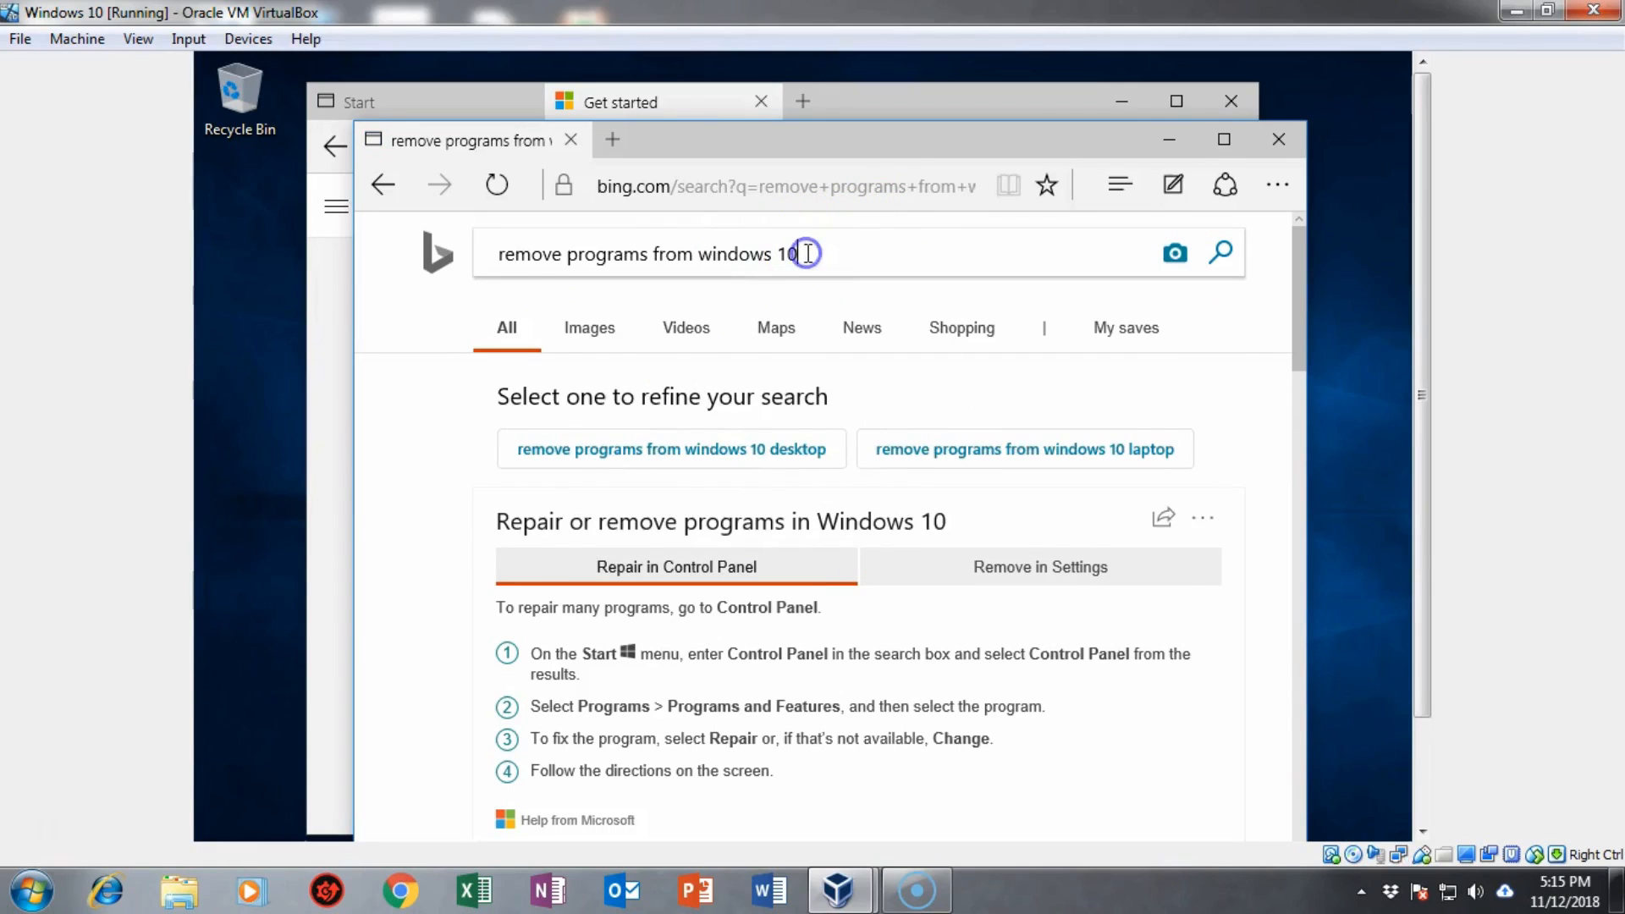
{"action": "left_click", "coordinate": [855, 546]}
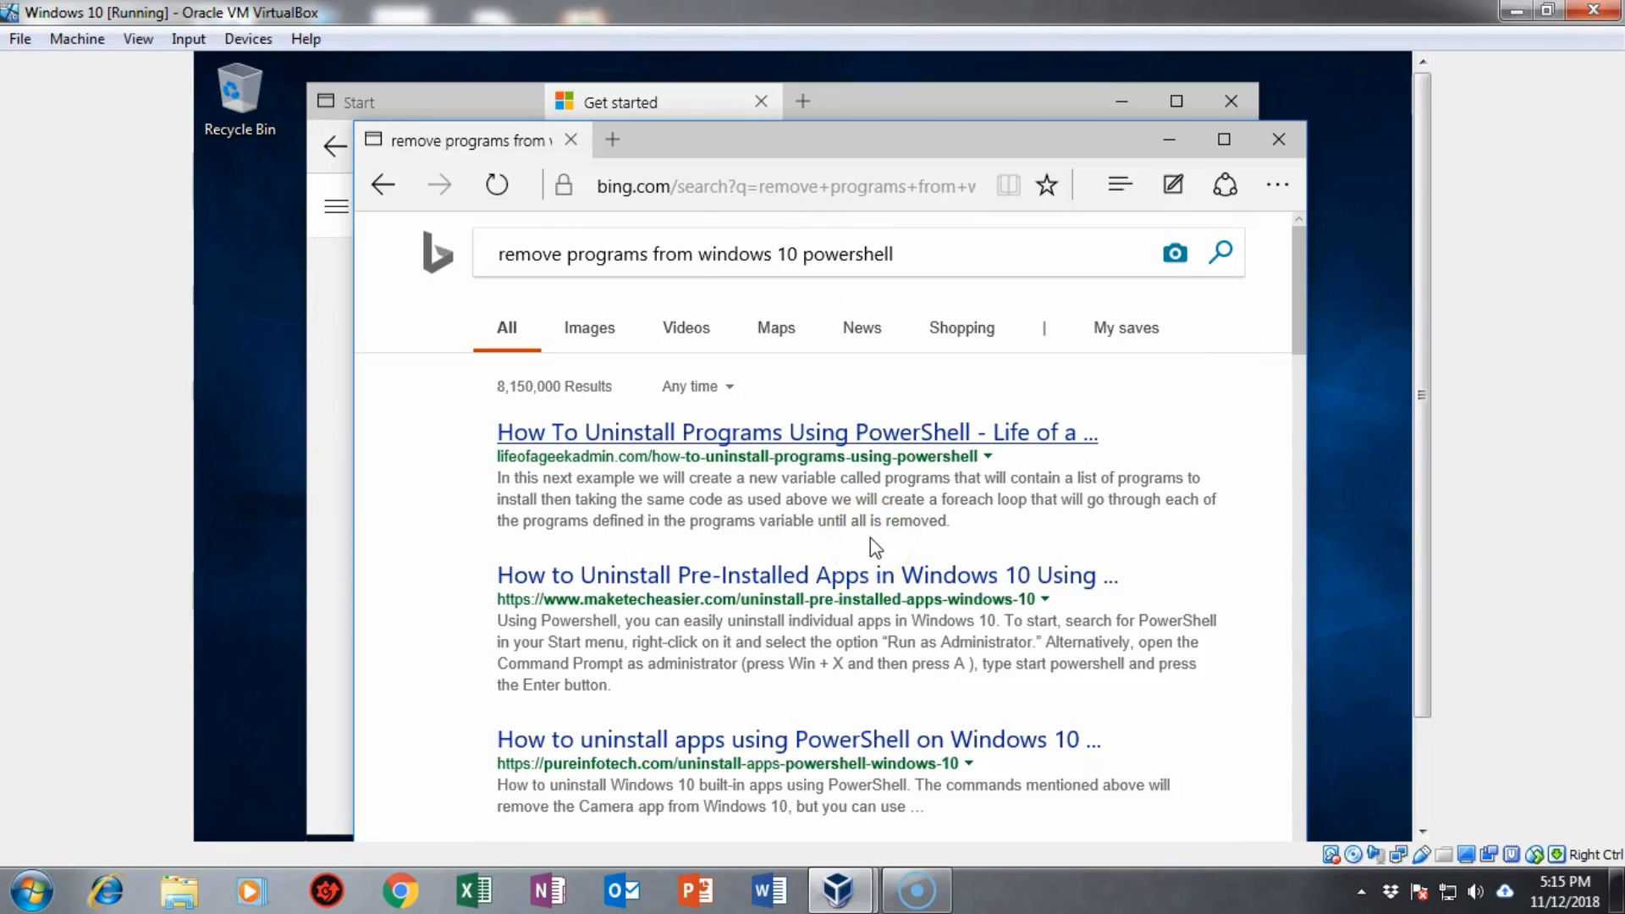
{"action": "scroll", "coordinate": [981, 508], "scroll_direction": "down", "scroll_amount": 5}
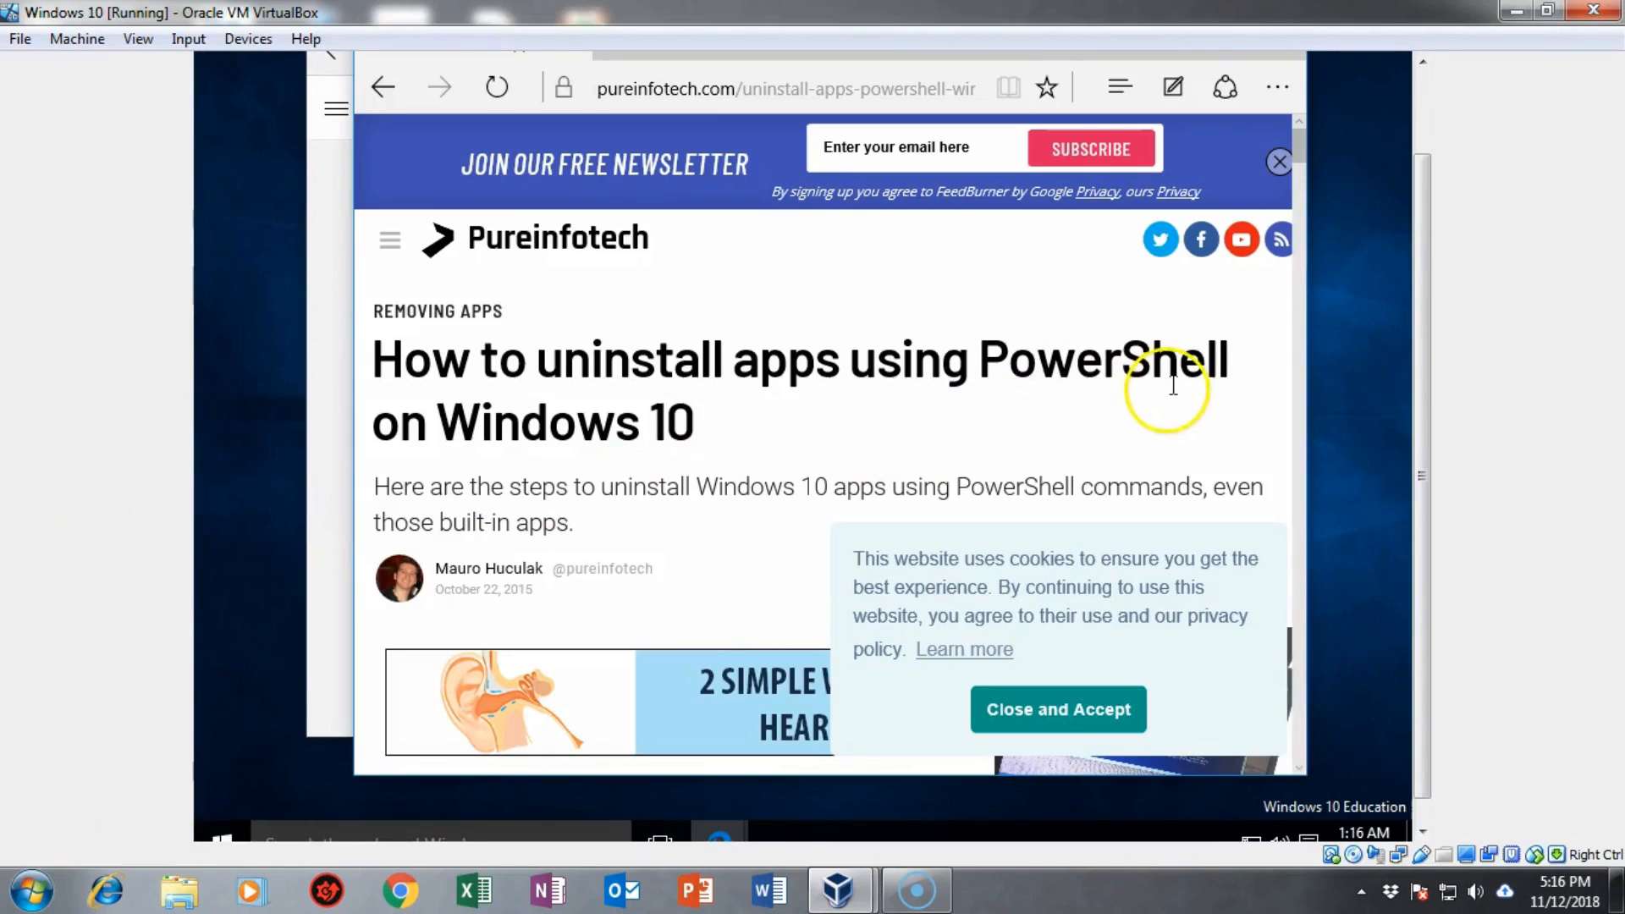
Step: Scroll the Pureinfotech article to the Get-AppxPackage Microsoft.WindowsAlarms | Remove-AppxPackage command and built-in app list
{"action": "scroll", "coordinate": [1167, 400], "scroll_direction": "down", "scroll_amount": 8}
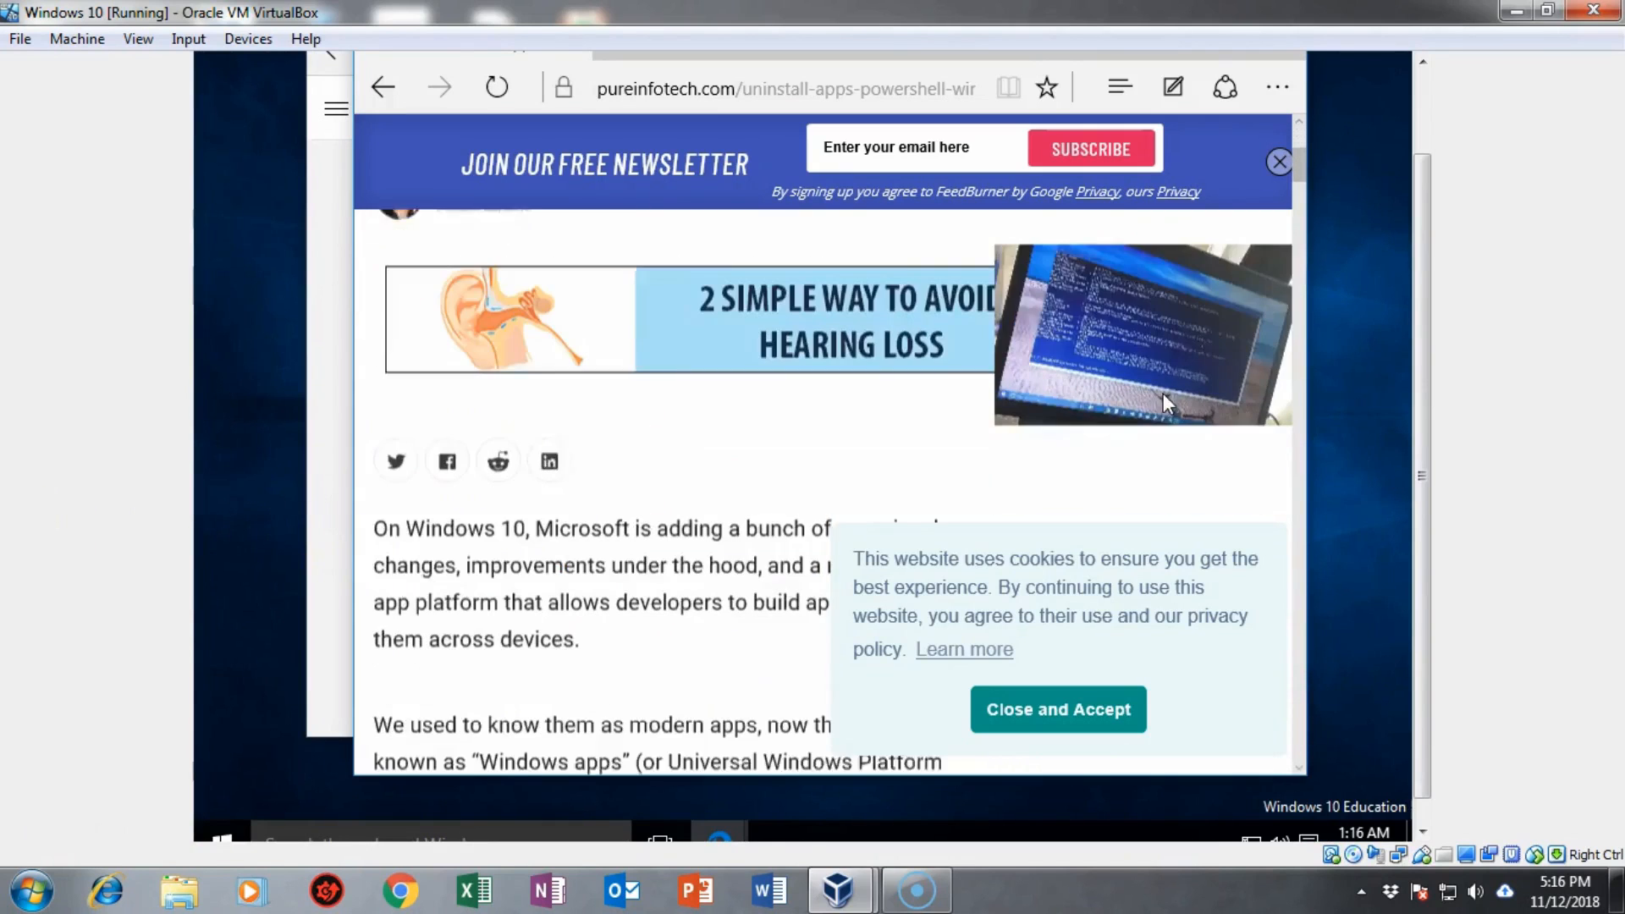
{"action": "scroll", "coordinate": [1167, 403], "scroll_direction": "down", "scroll_amount": 10}
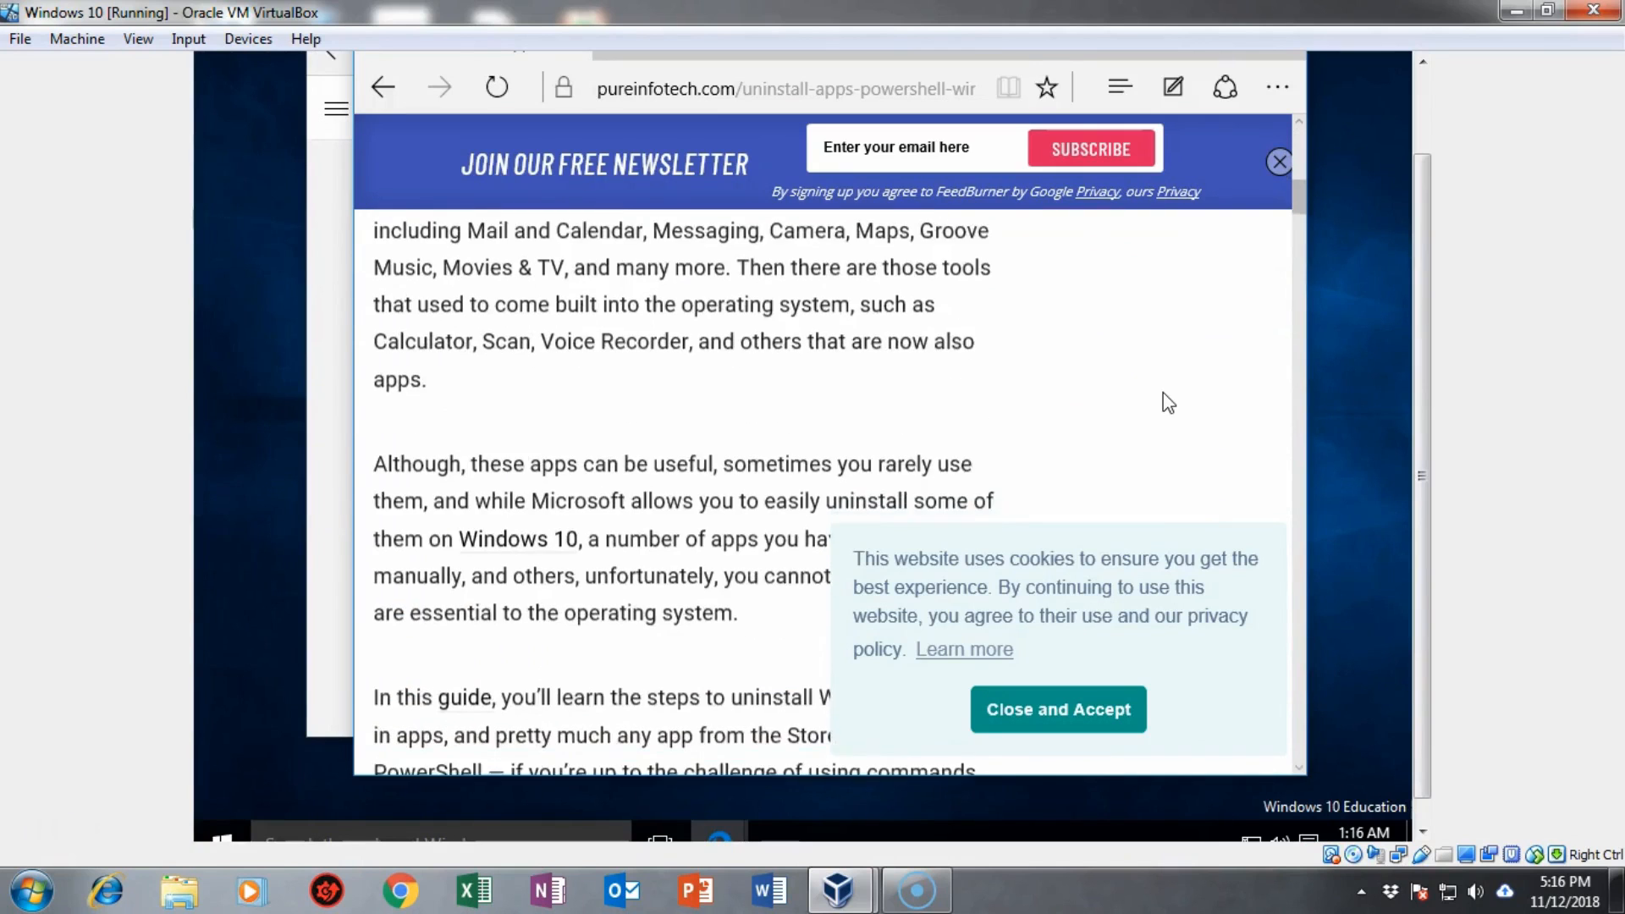
{"action": "scroll", "coordinate": [1163, 394], "scroll_direction": "down", "scroll_amount": 10}
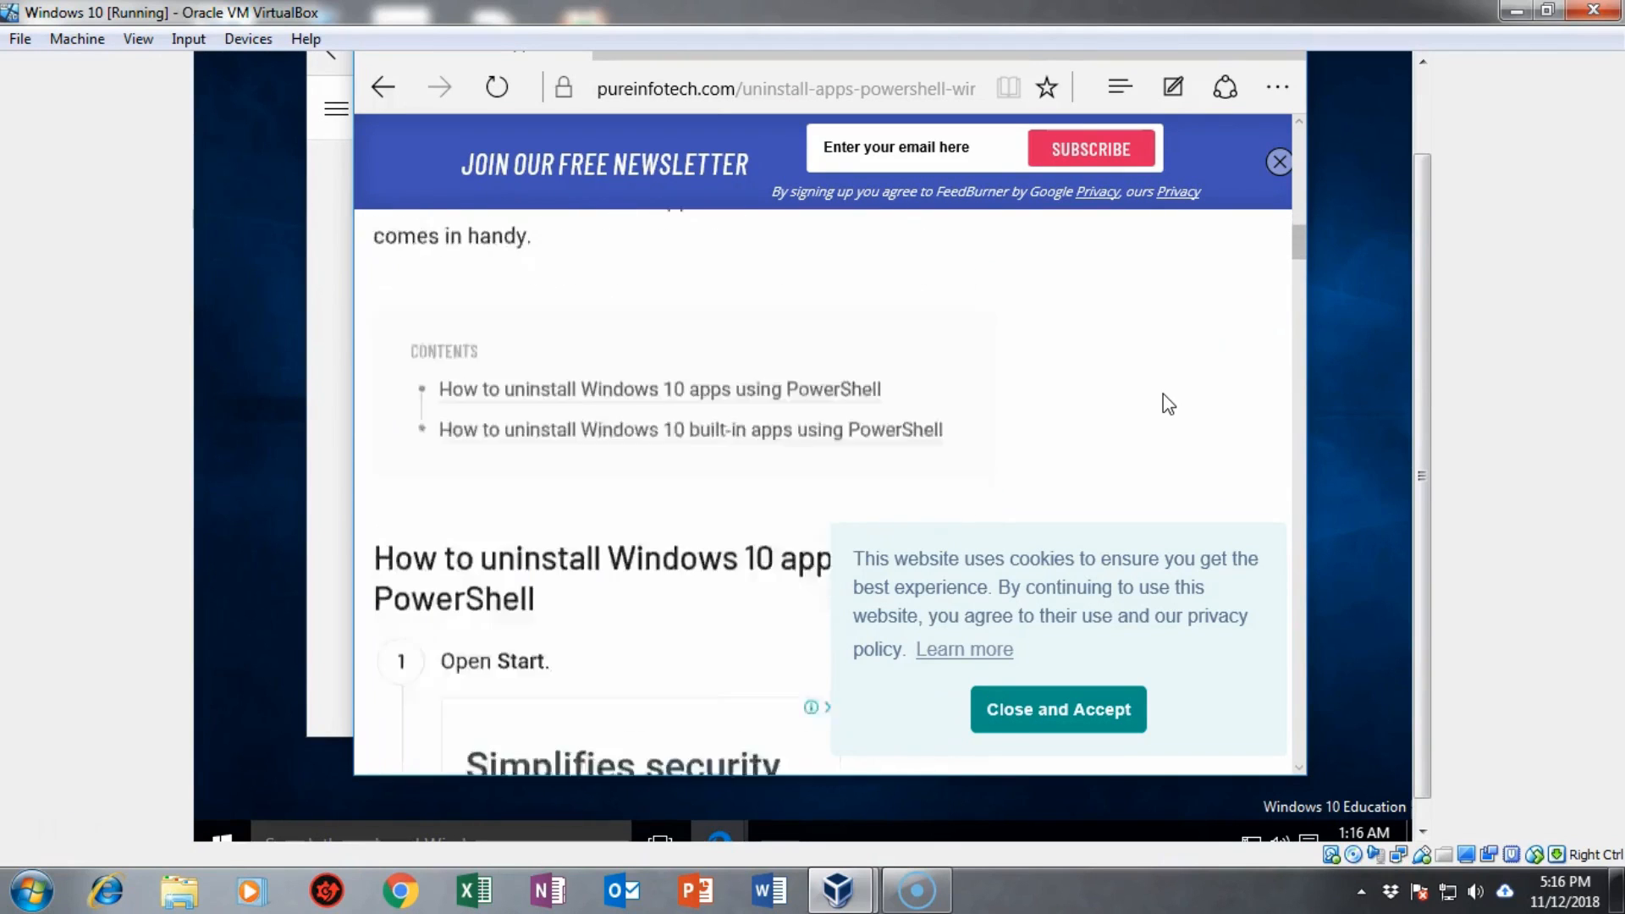
{"action": "scroll", "coordinate": [1163, 400], "scroll_direction": "down", "scroll_amount": 4}
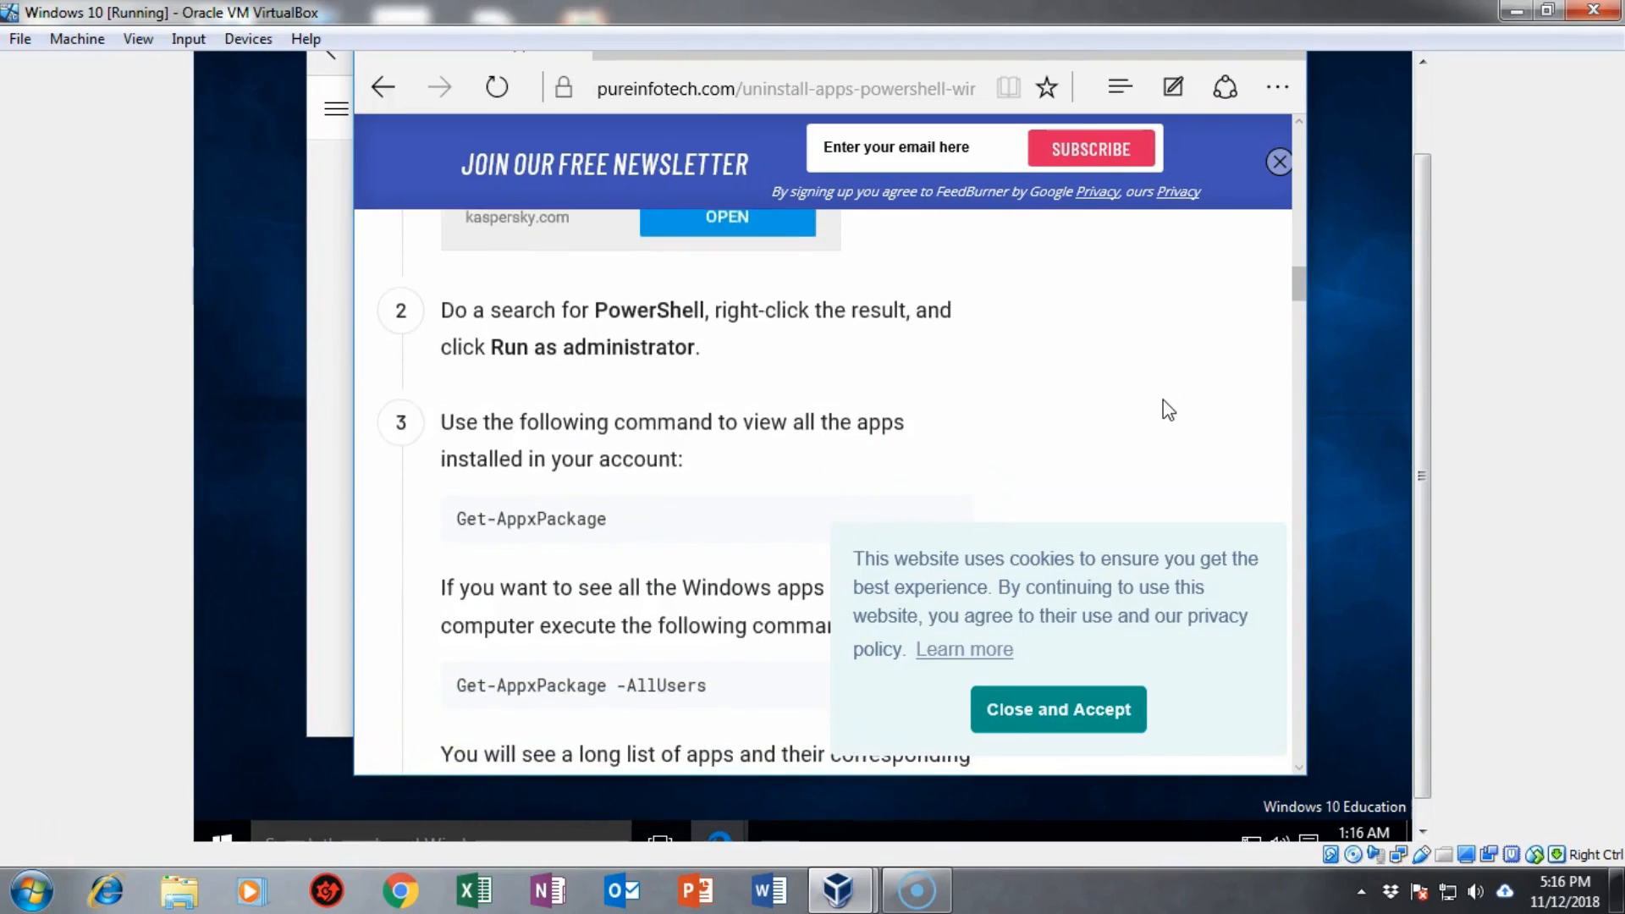
{"action": "scroll", "coordinate": [1163, 399], "scroll_direction": "up", "scroll_amount": 2}
{"action": "scroll", "coordinate": [1168, 409], "scroll_direction": "down", "scroll_amount": 8}
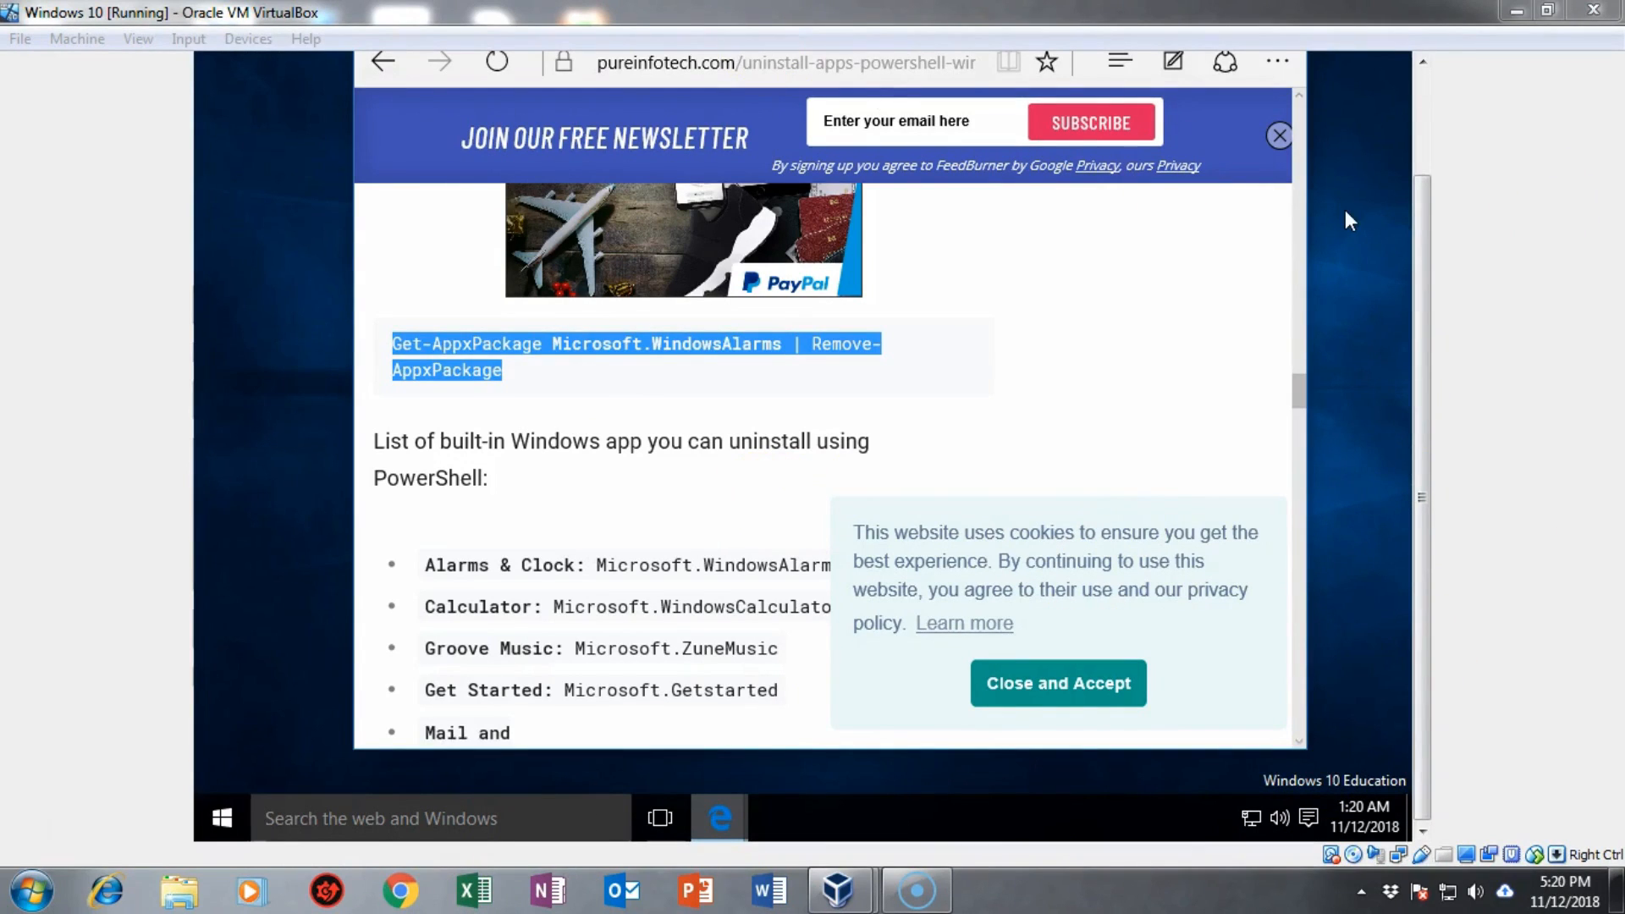
{"action": "left_click", "coordinate": [707, 548]}
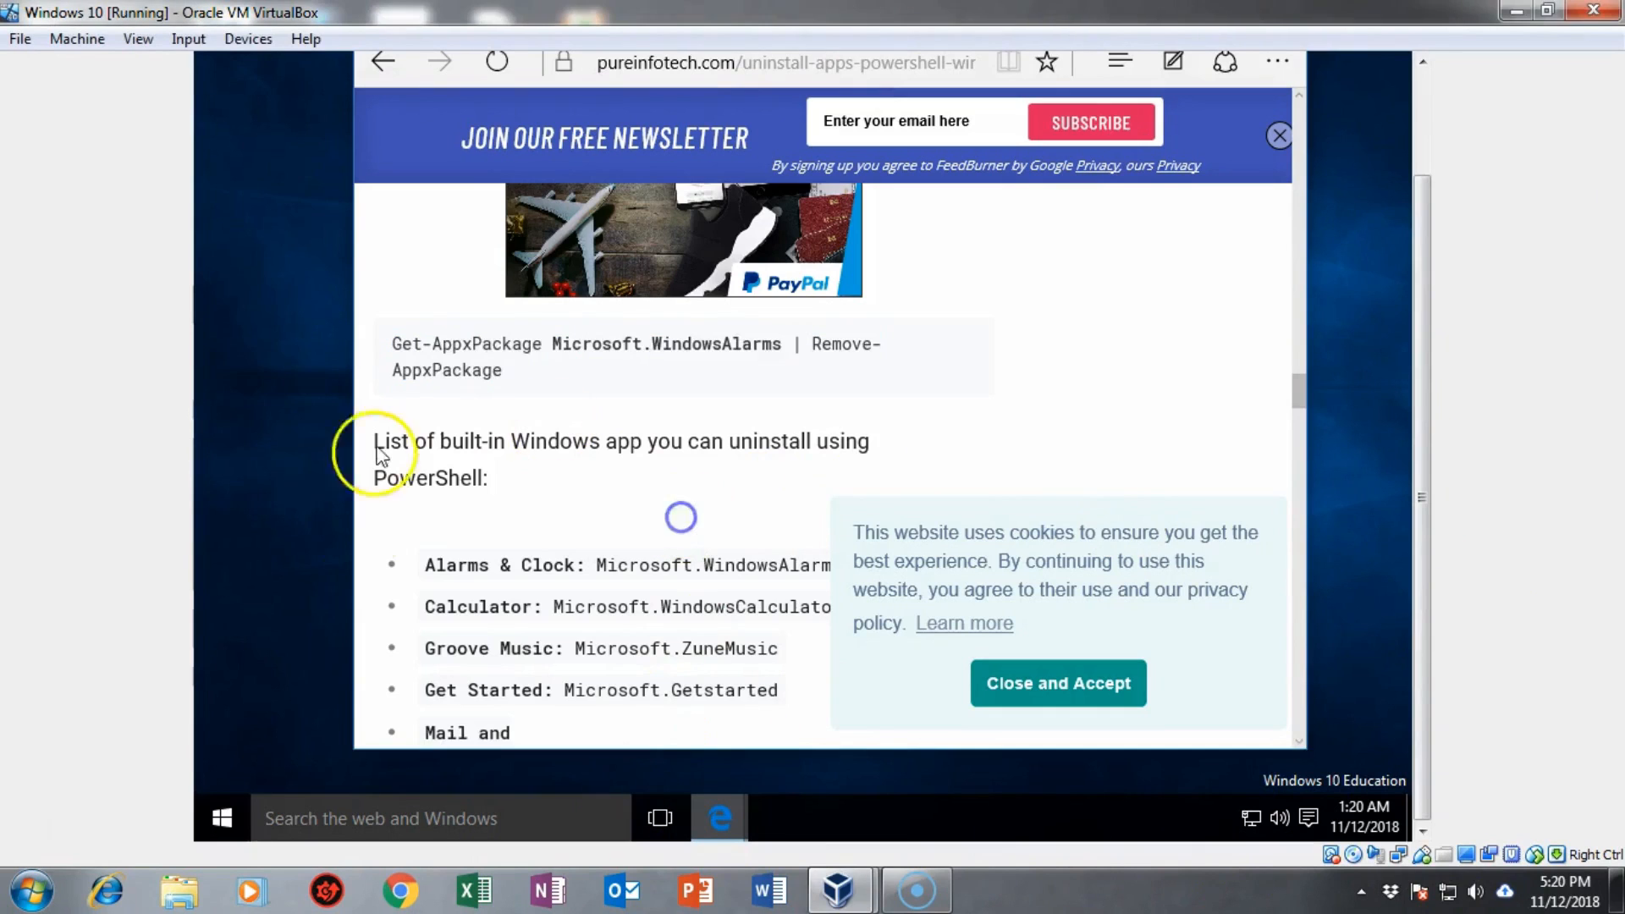
Step: Find Windows PowerShell through the taskbar search and launch it as administrator
{"action": "left_click", "coordinate": [292, 815]}
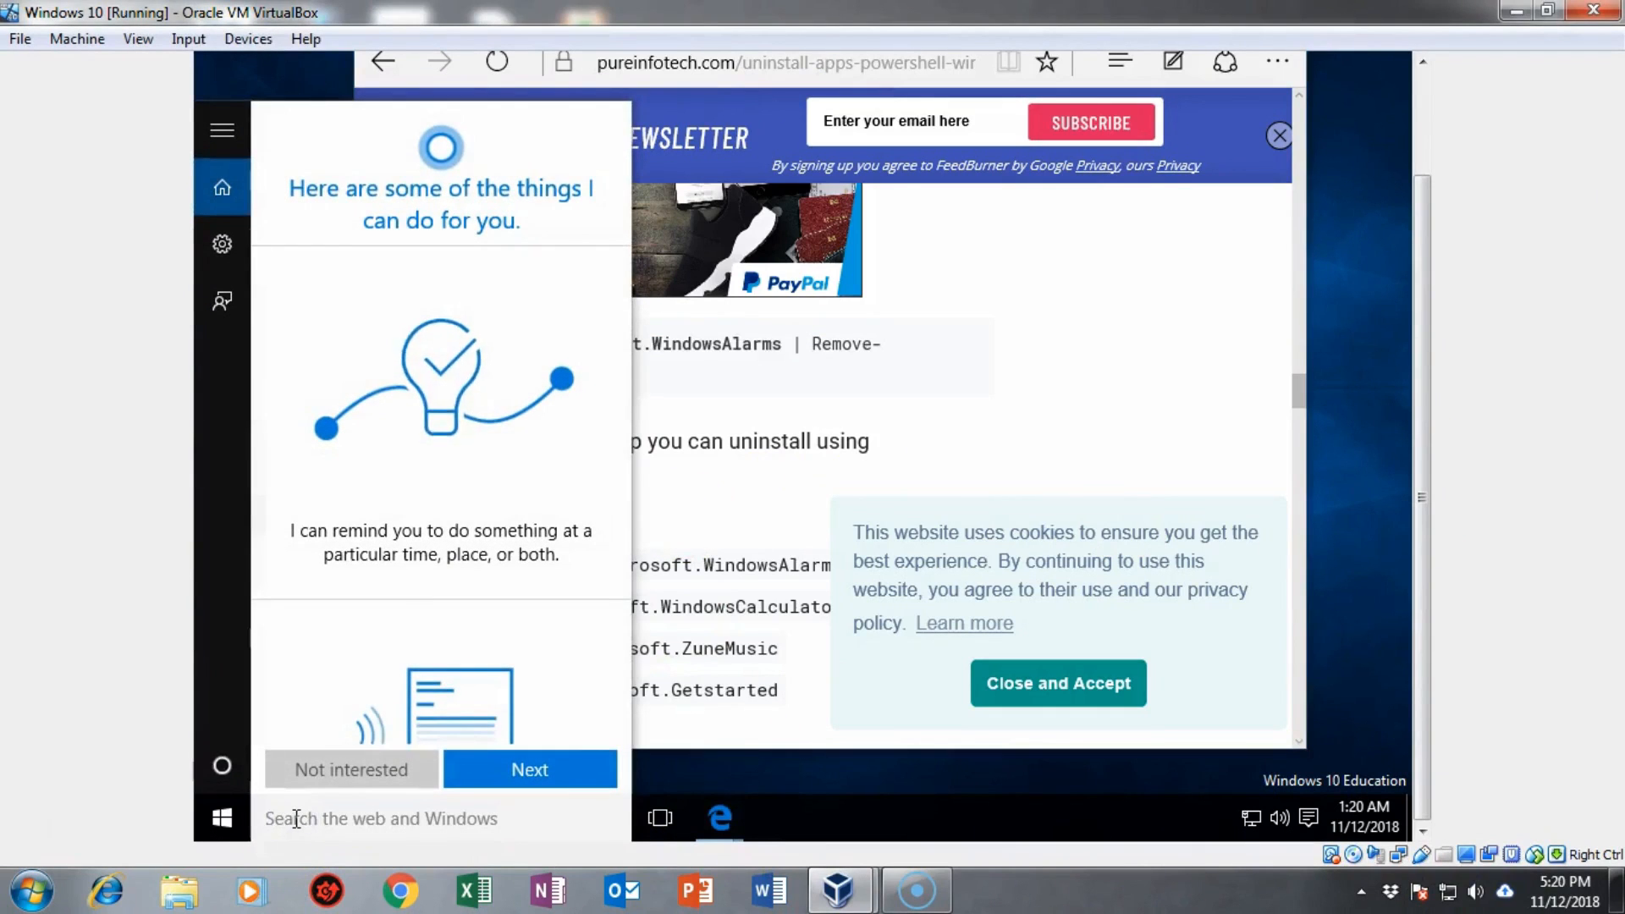
{"action": "type", "text": "powershell"}
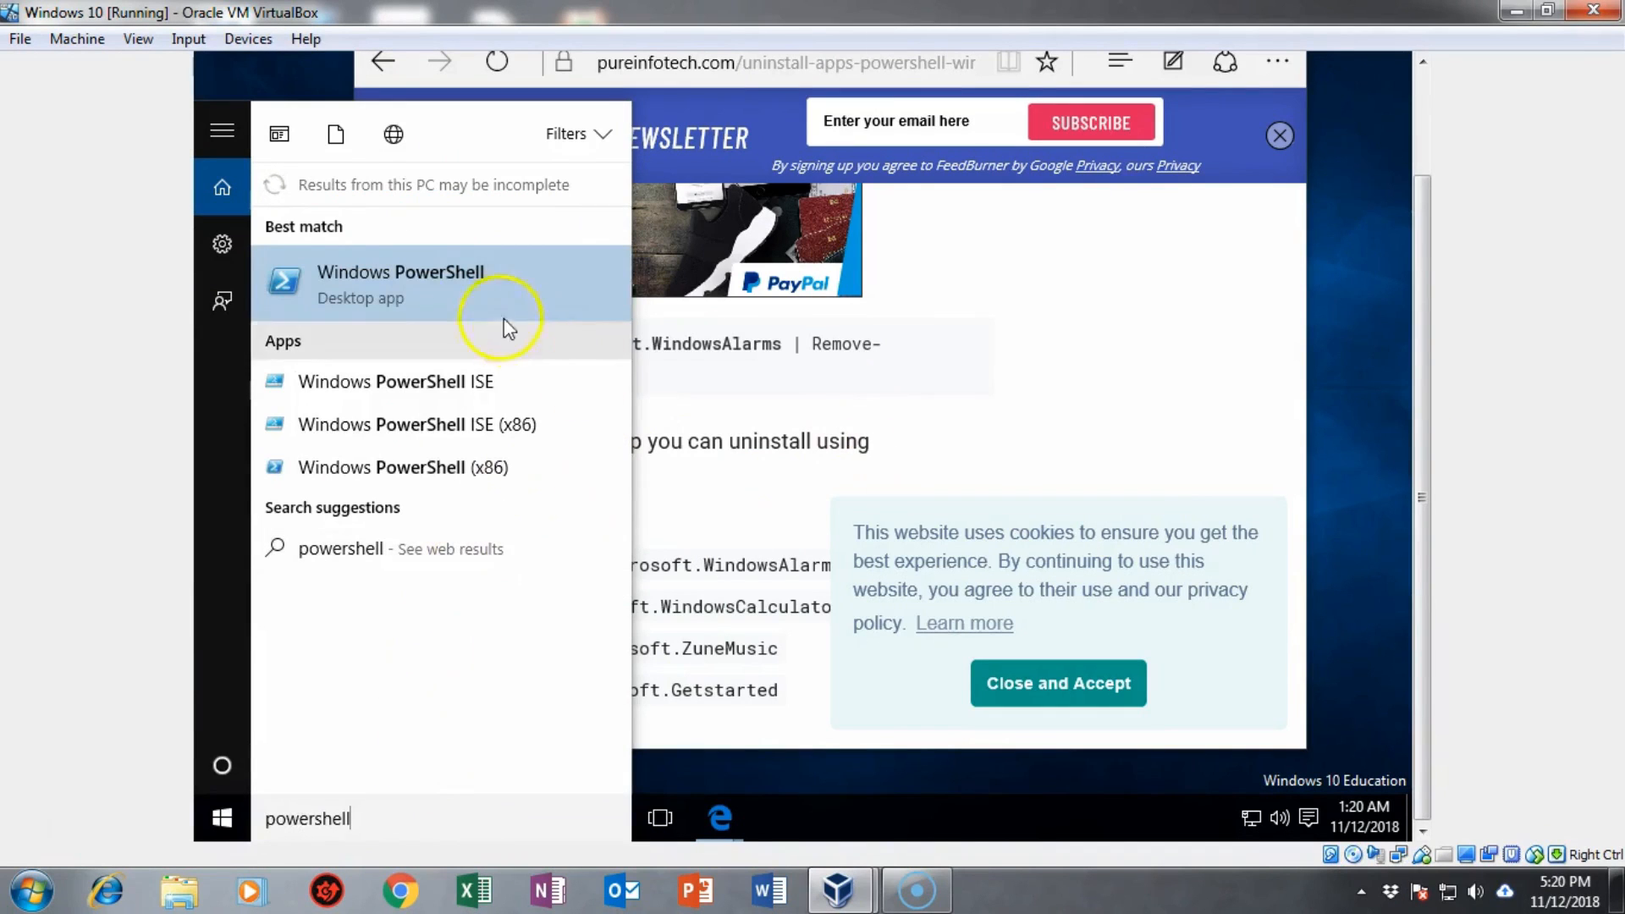
{"action": "left_click", "coordinate": [451, 272]}
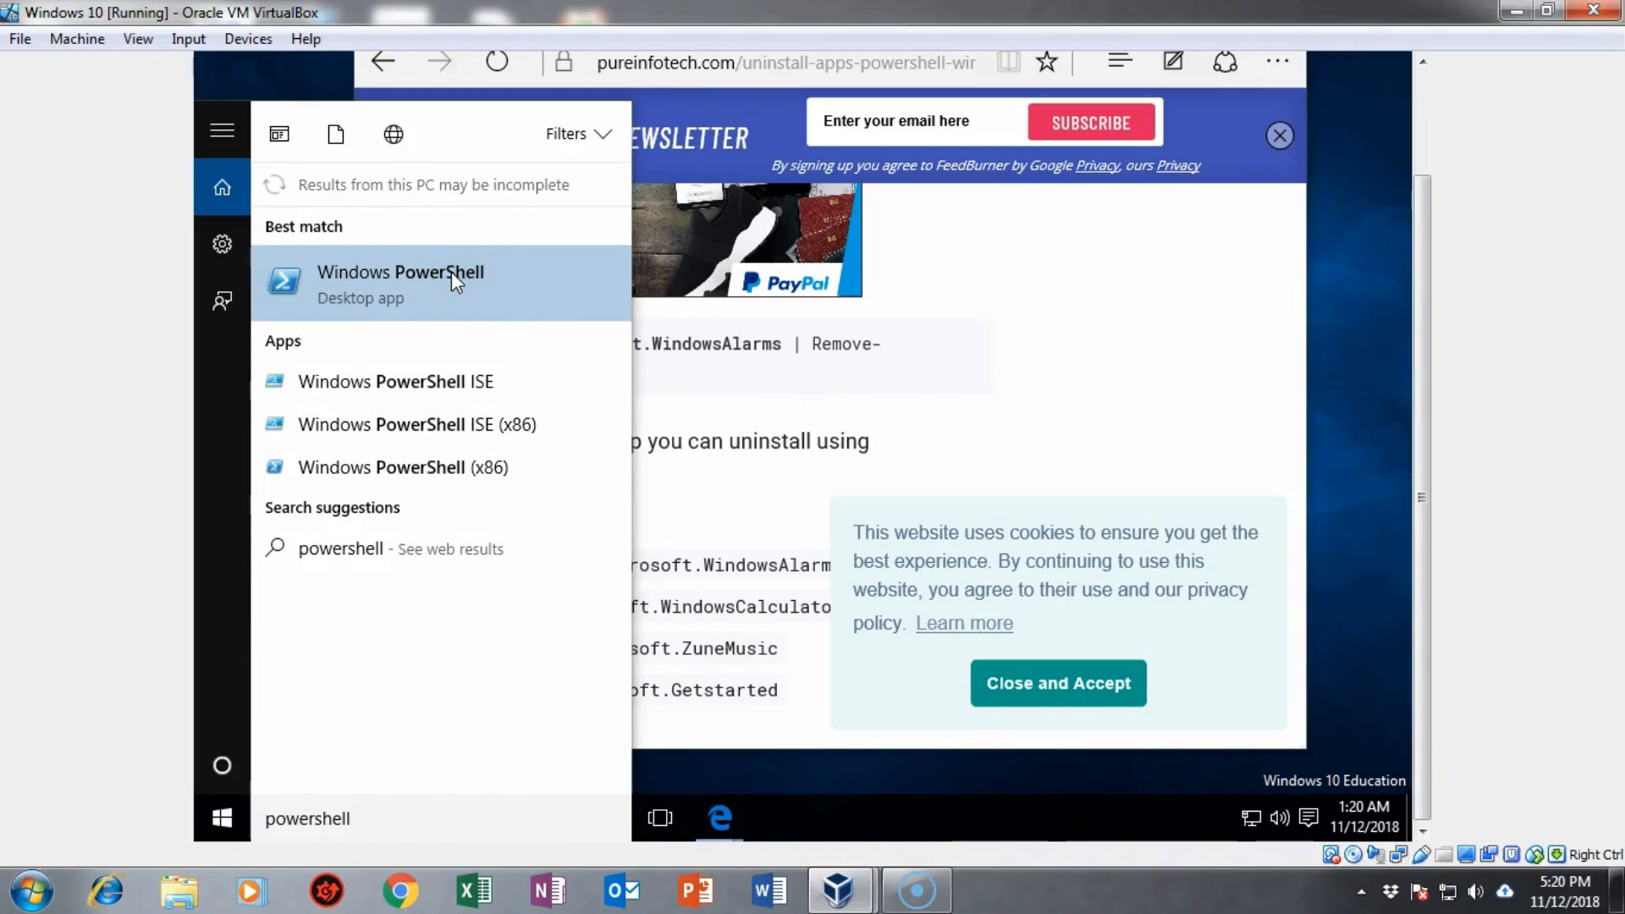
{"action": "left_click", "coordinate": [450, 272], "text": "ctrl+shift"}
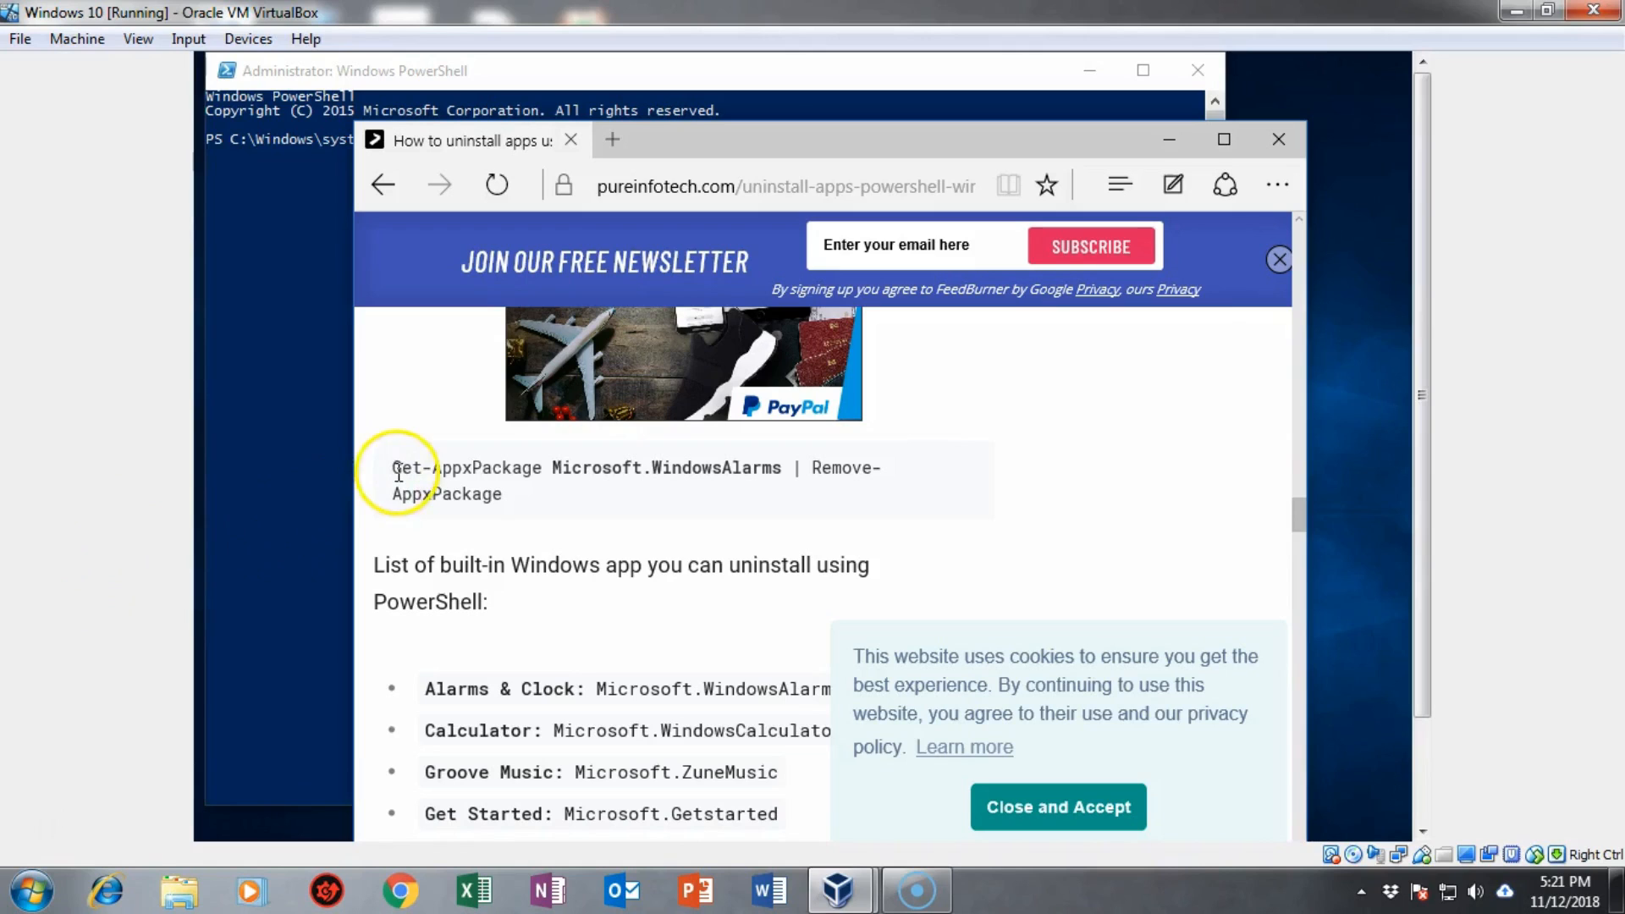
Step: Copy Get-AppxPackage Microsoft.WindowsAlarms | Remove-AppxPackage from the article and run it in admin PowerShell
{"action": "left_click_drag", "start_coordinate": [394, 472], "coordinate": [503, 501]}
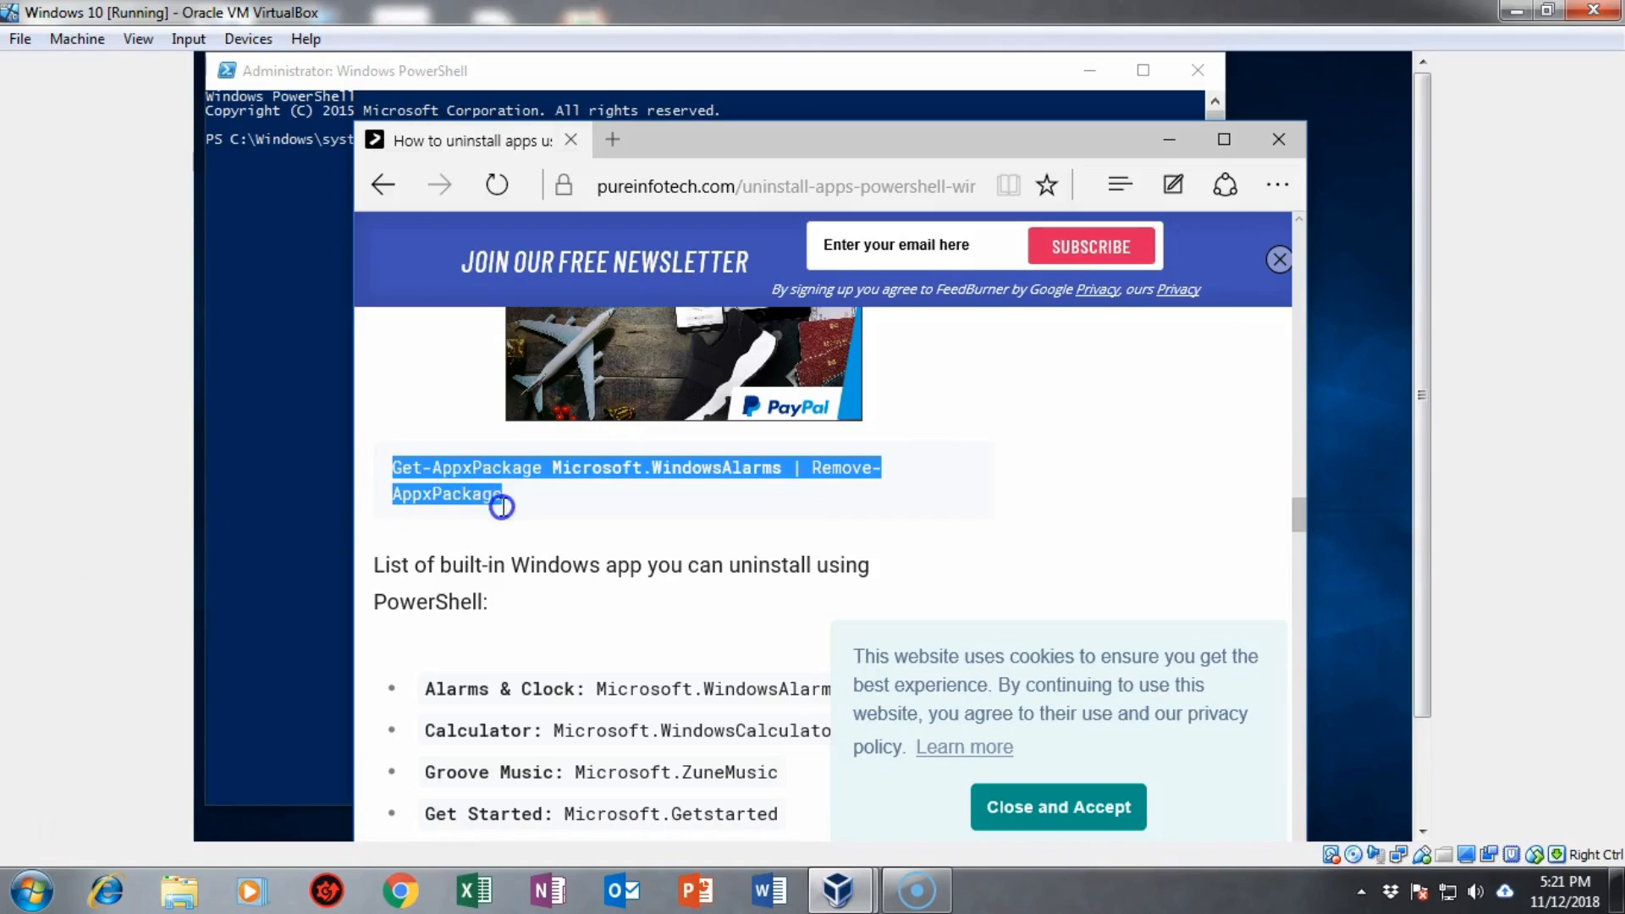
{"action": "right_click", "coordinate": [460, 484]}
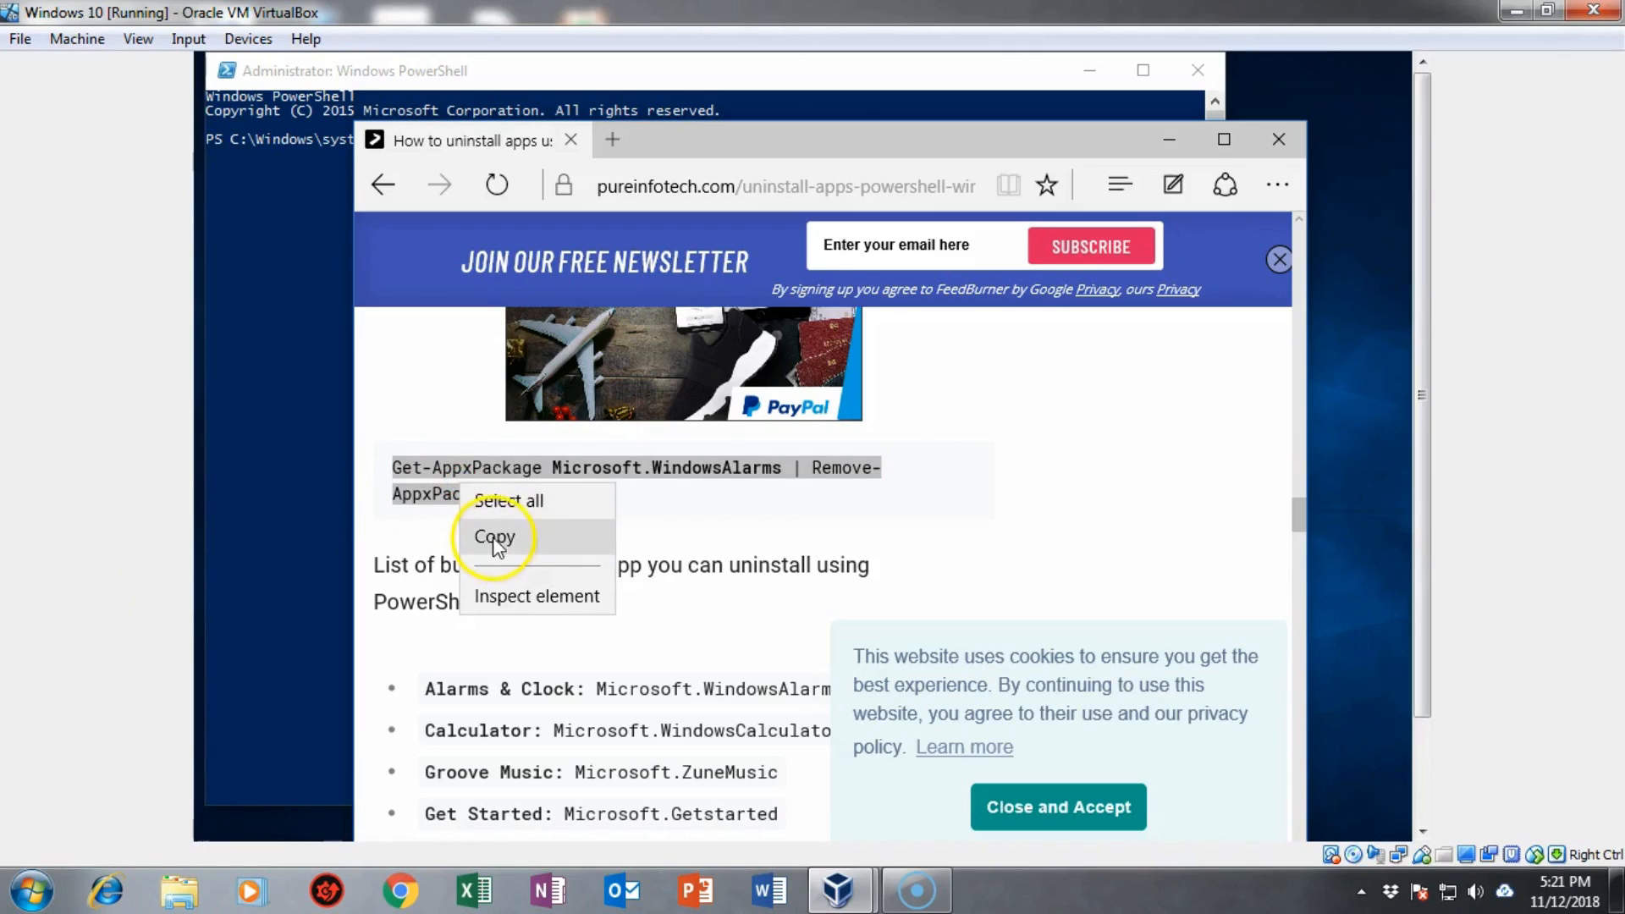
{"action": "left_click", "coordinate": [491, 538]}
{"action": "left_click", "coordinate": [303, 252]}
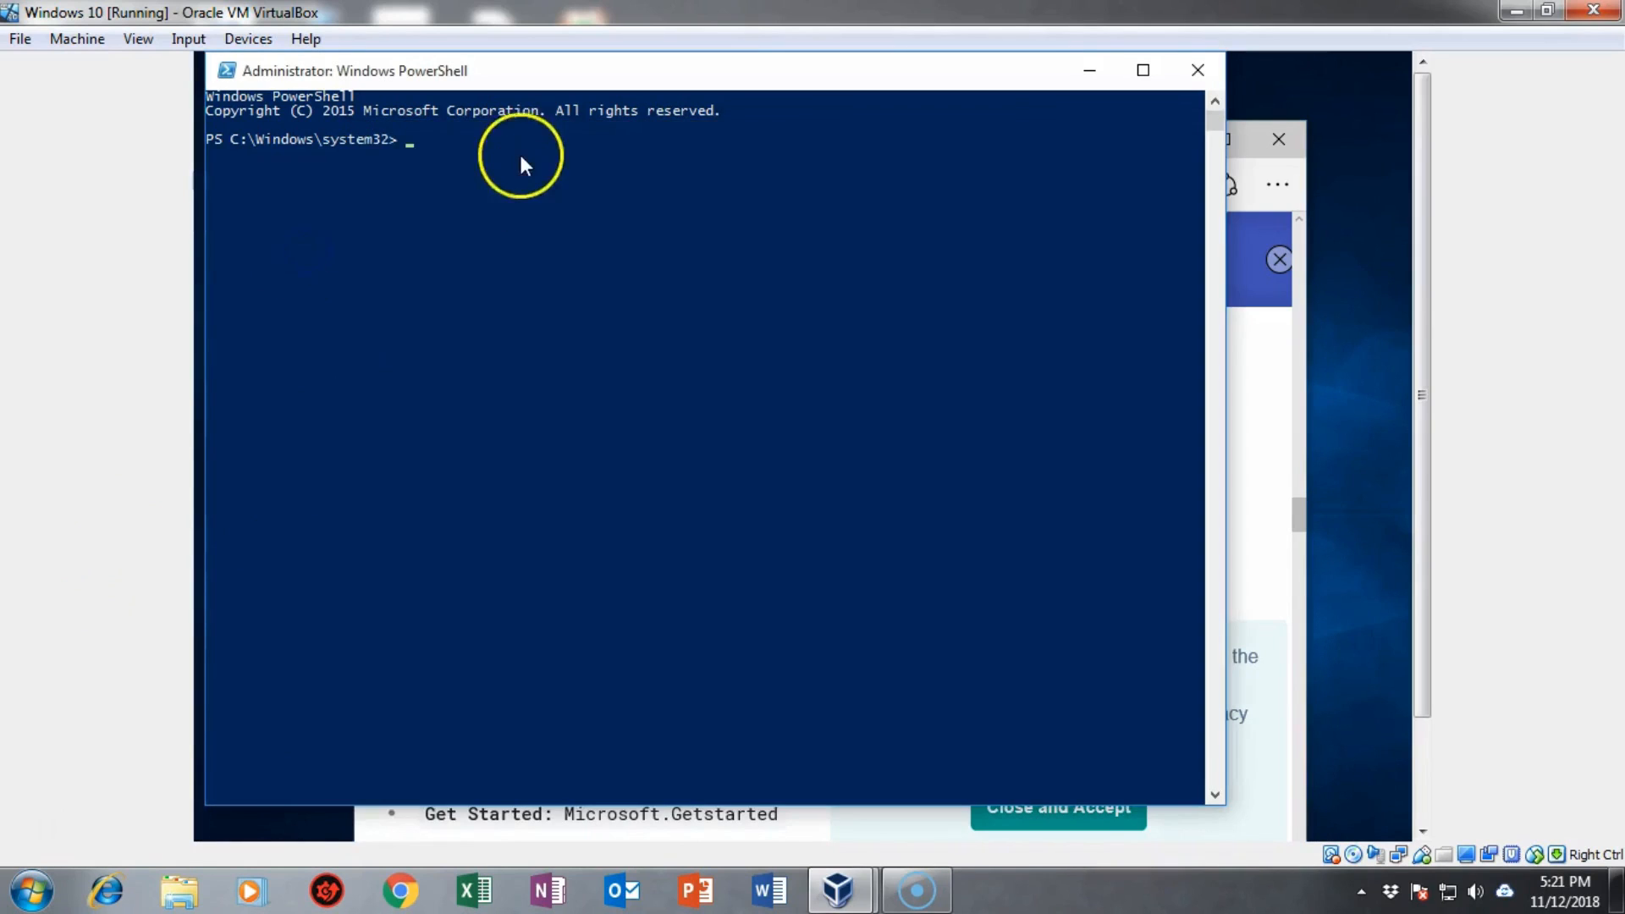
{"action": "right_click", "coordinate": [415, 144]}
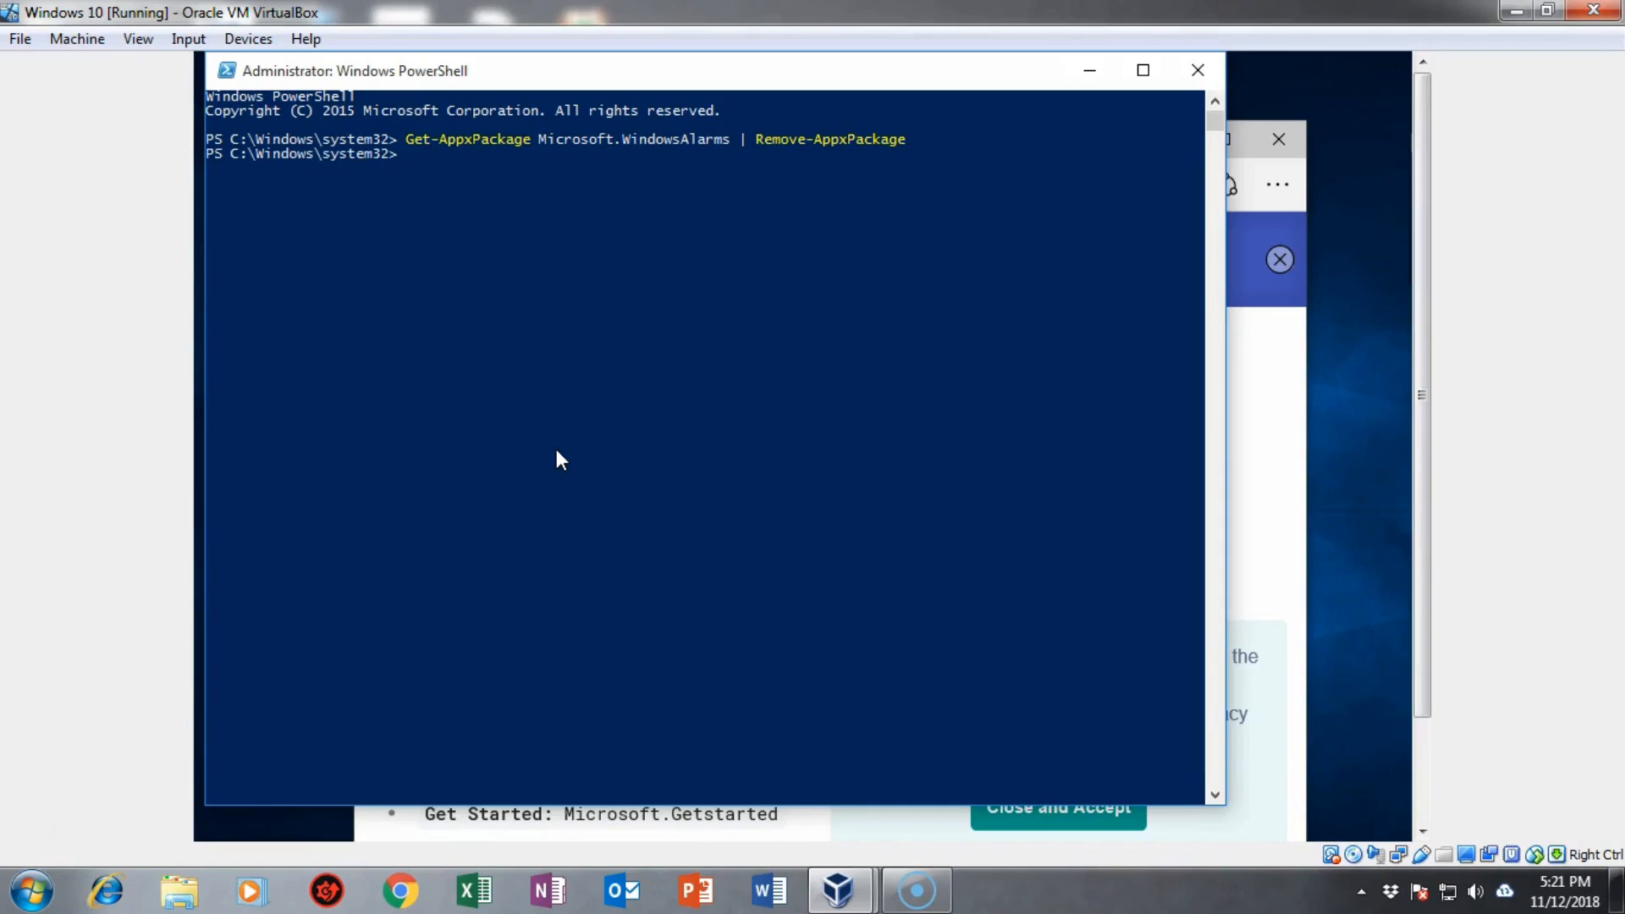
{"action": "left_click", "coordinate": [556, 451]}
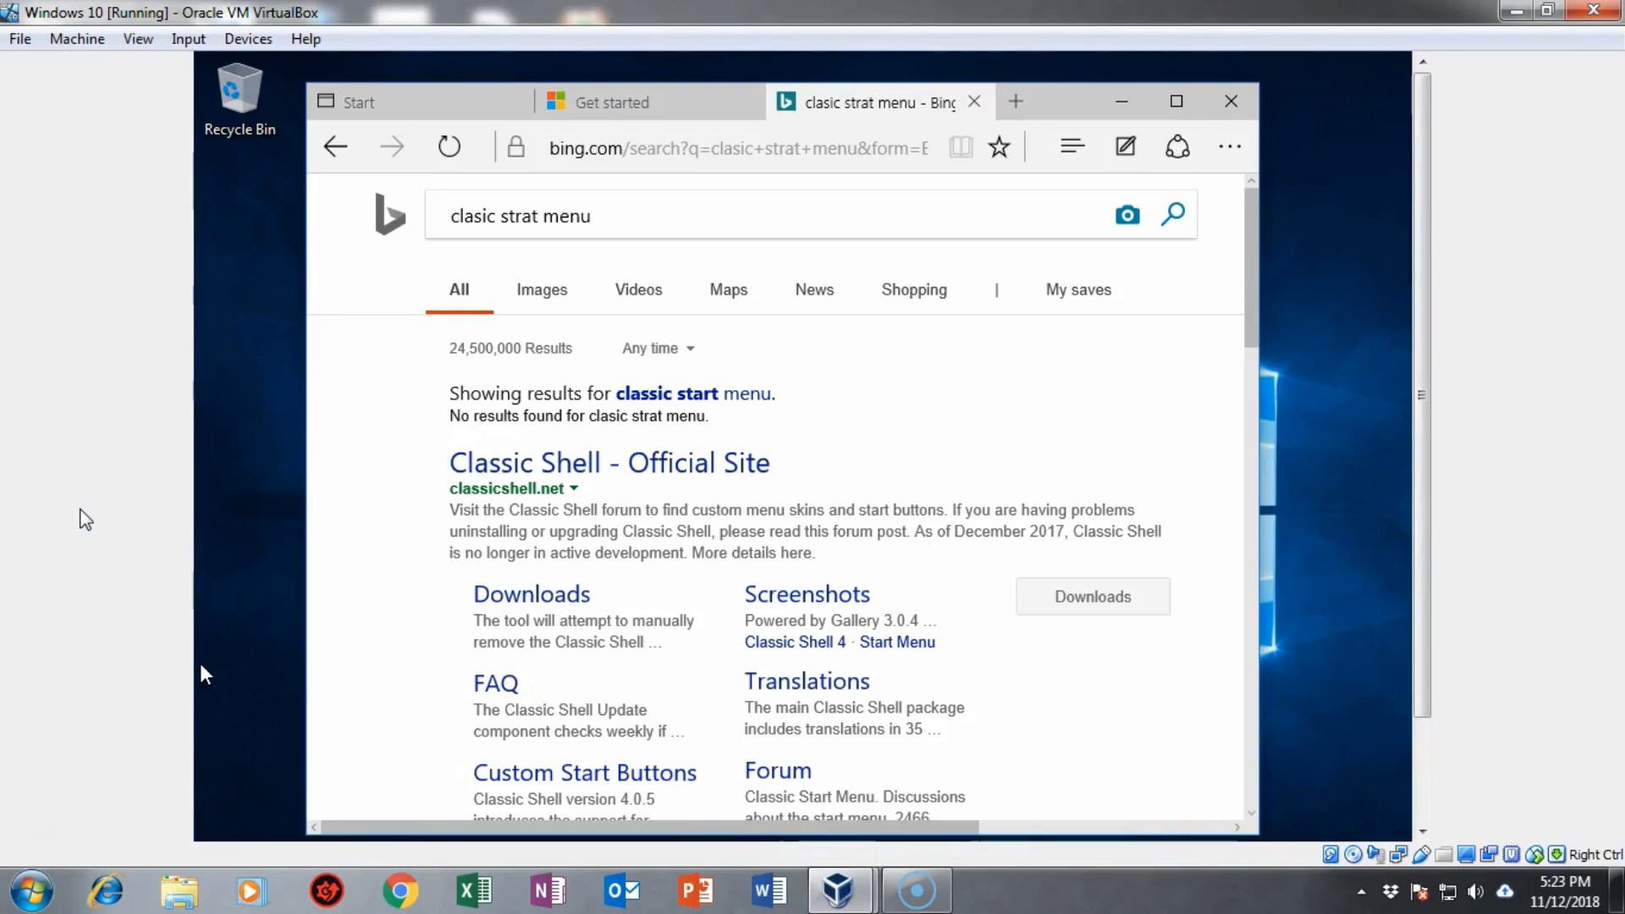
Step: Download the English Windows installer ClassicShellSetup_4_3_1.exe from the official site's FossHub page
{"action": "left_click", "coordinate": [519, 471]}
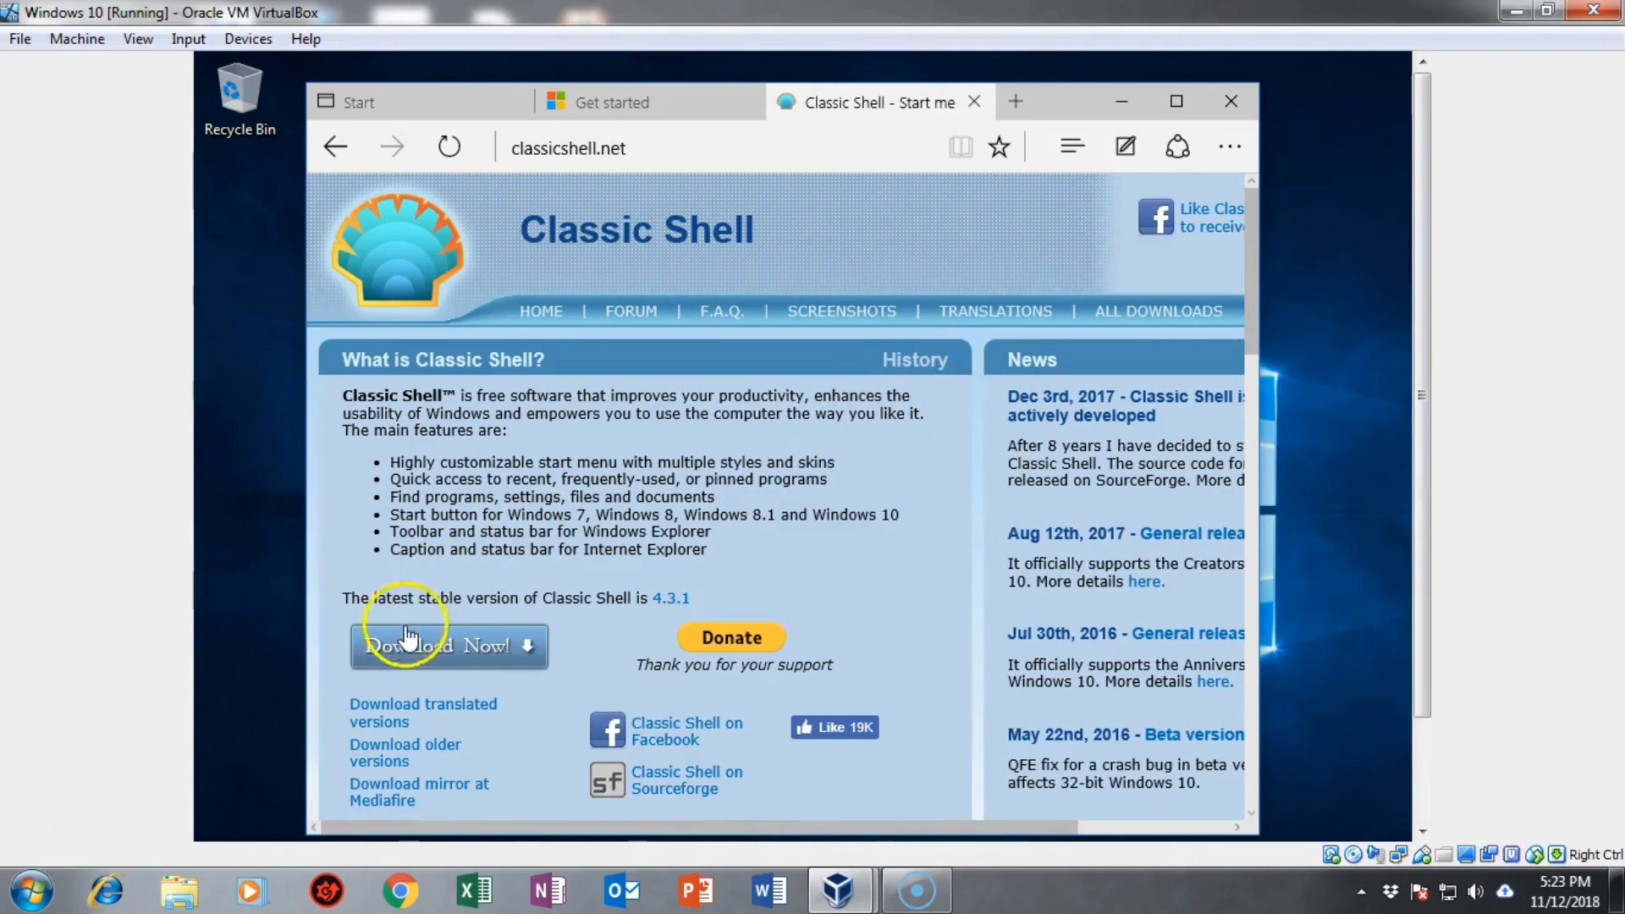
{"action": "left_click", "coordinate": [411, 649]}
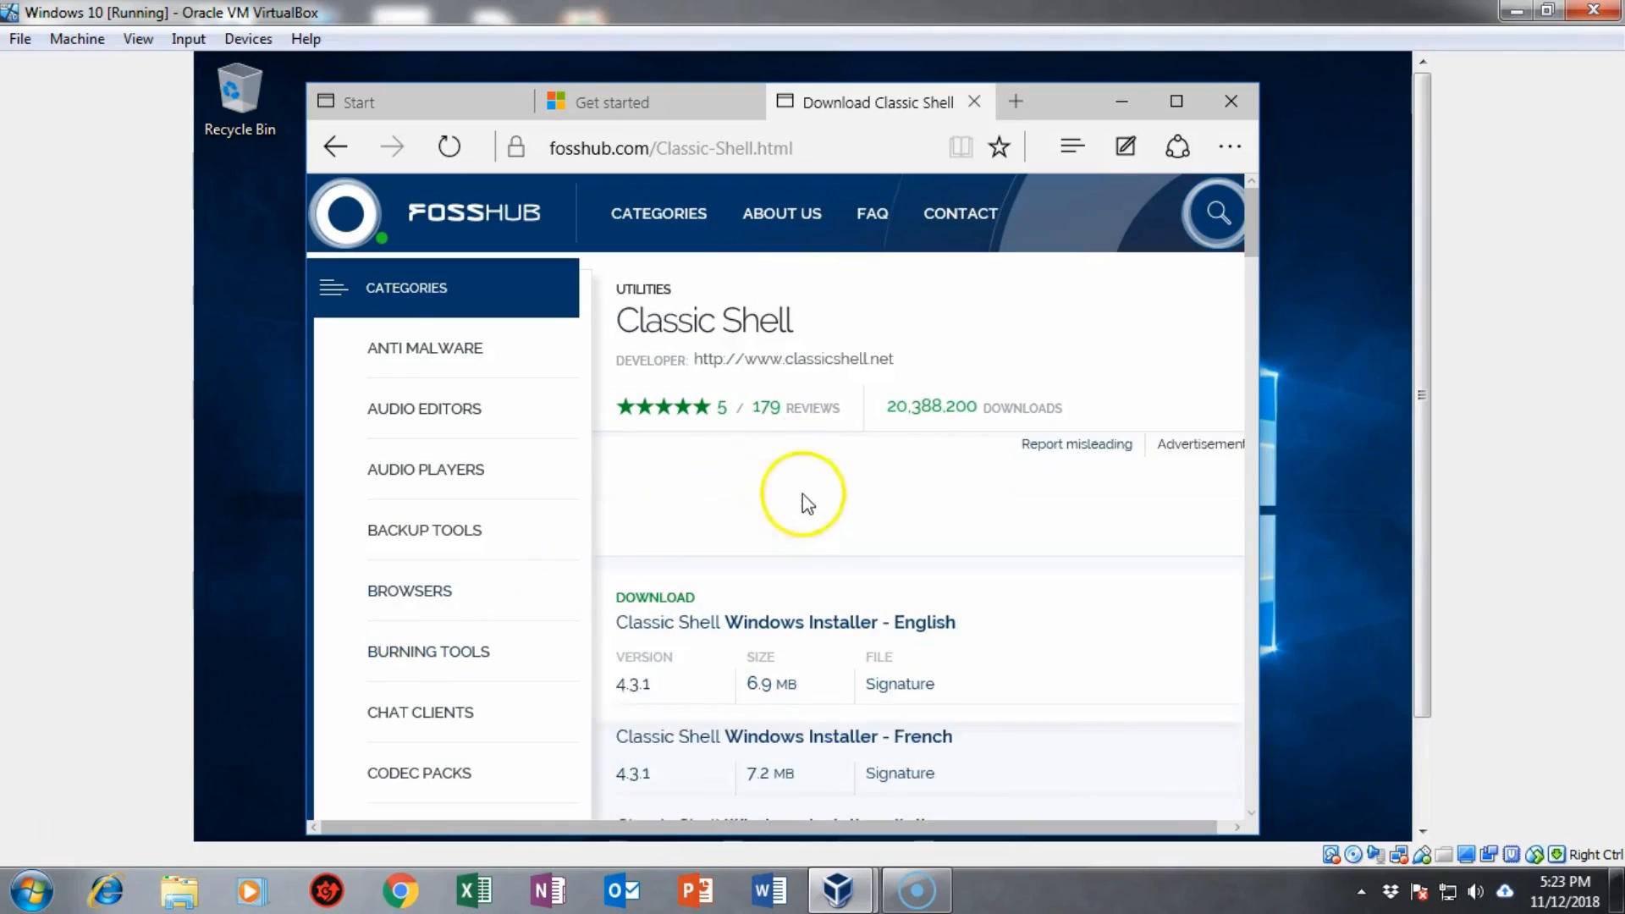
{"action": "scroll", "coordinate": [948, 537], "scroll_direction": "down", "scroll_amount": 2}
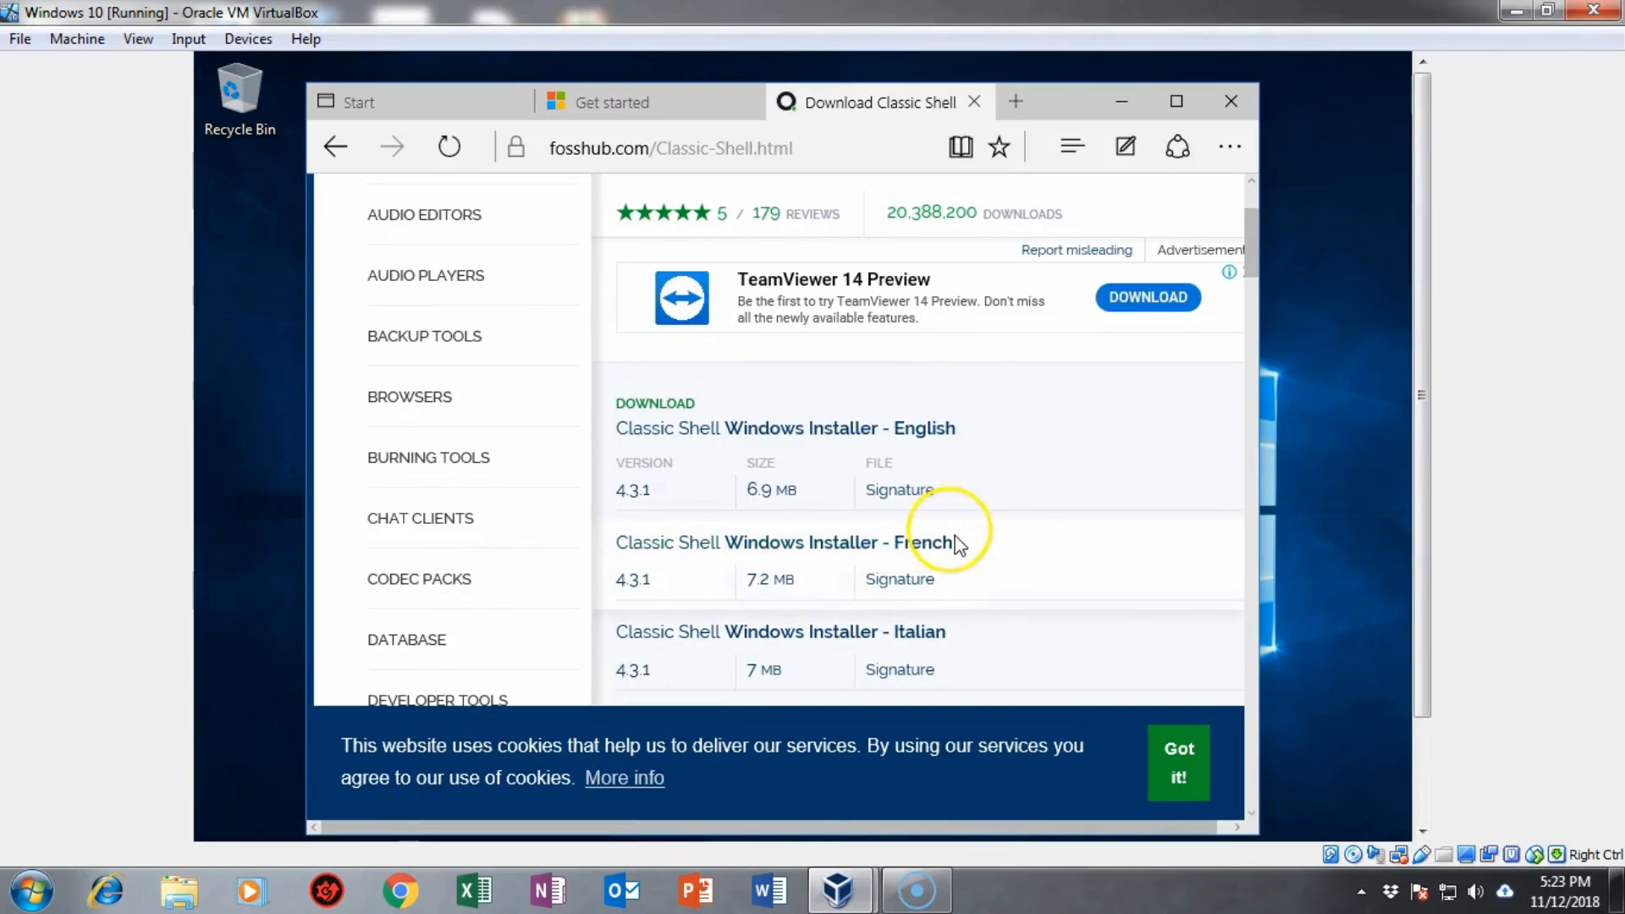
{"action": "left_click", "coordinate": [820, 429]}
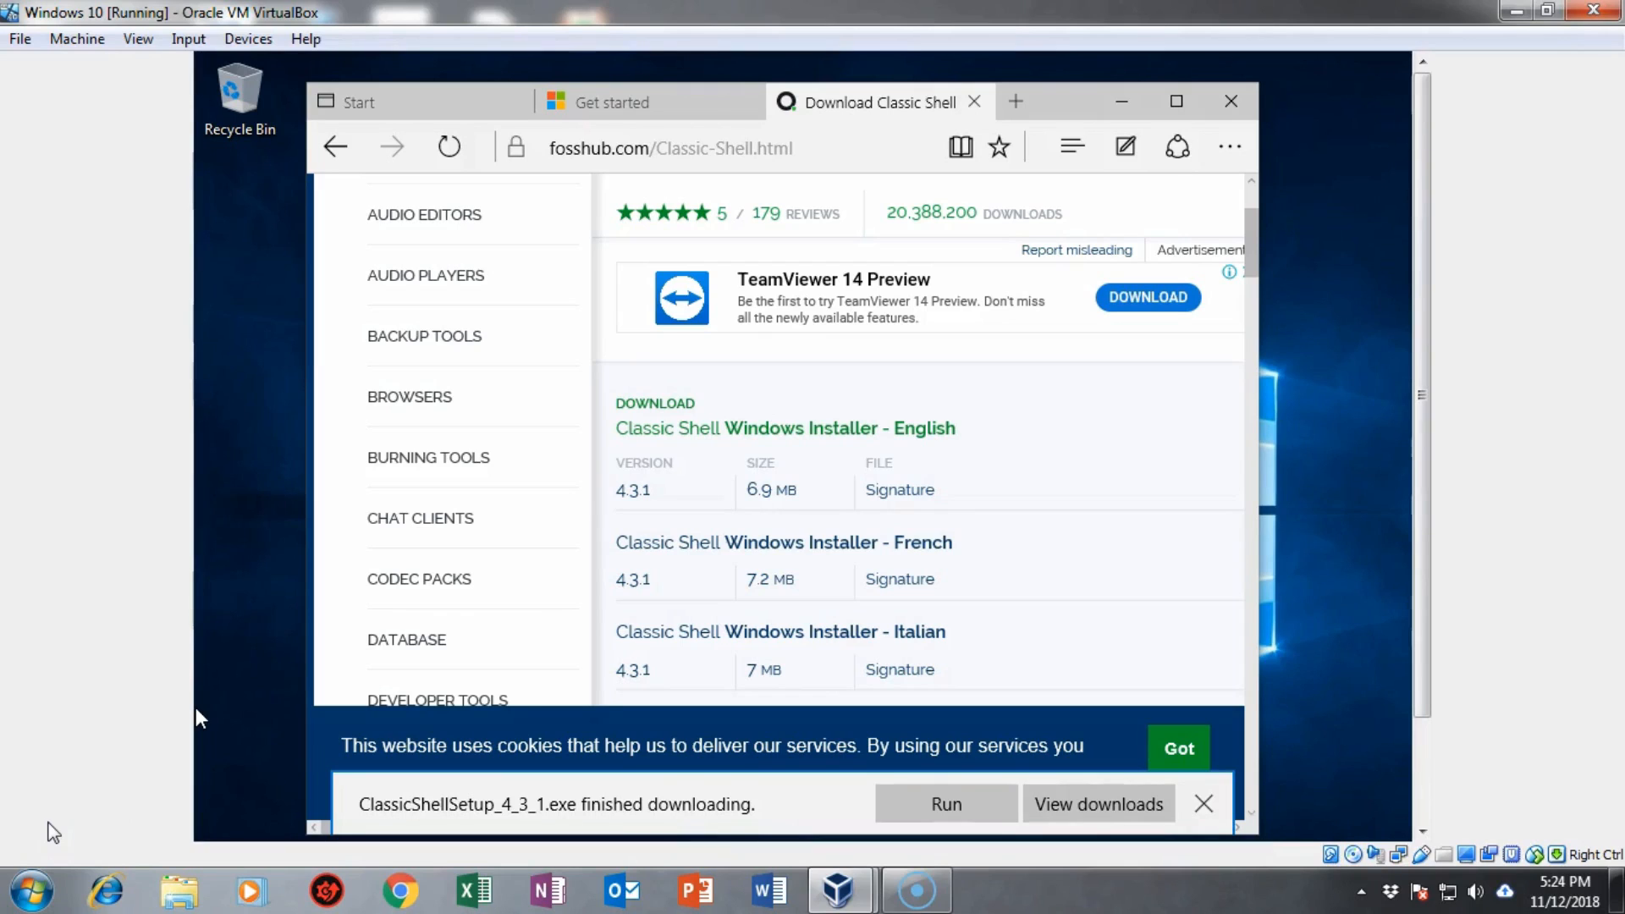
Step: Run ClassicShellSetup_4_3_1.exe, accept the license, keep default features, approve UAC, and finish installing
{"action": "left_click", "coordinate": [946, 804]}
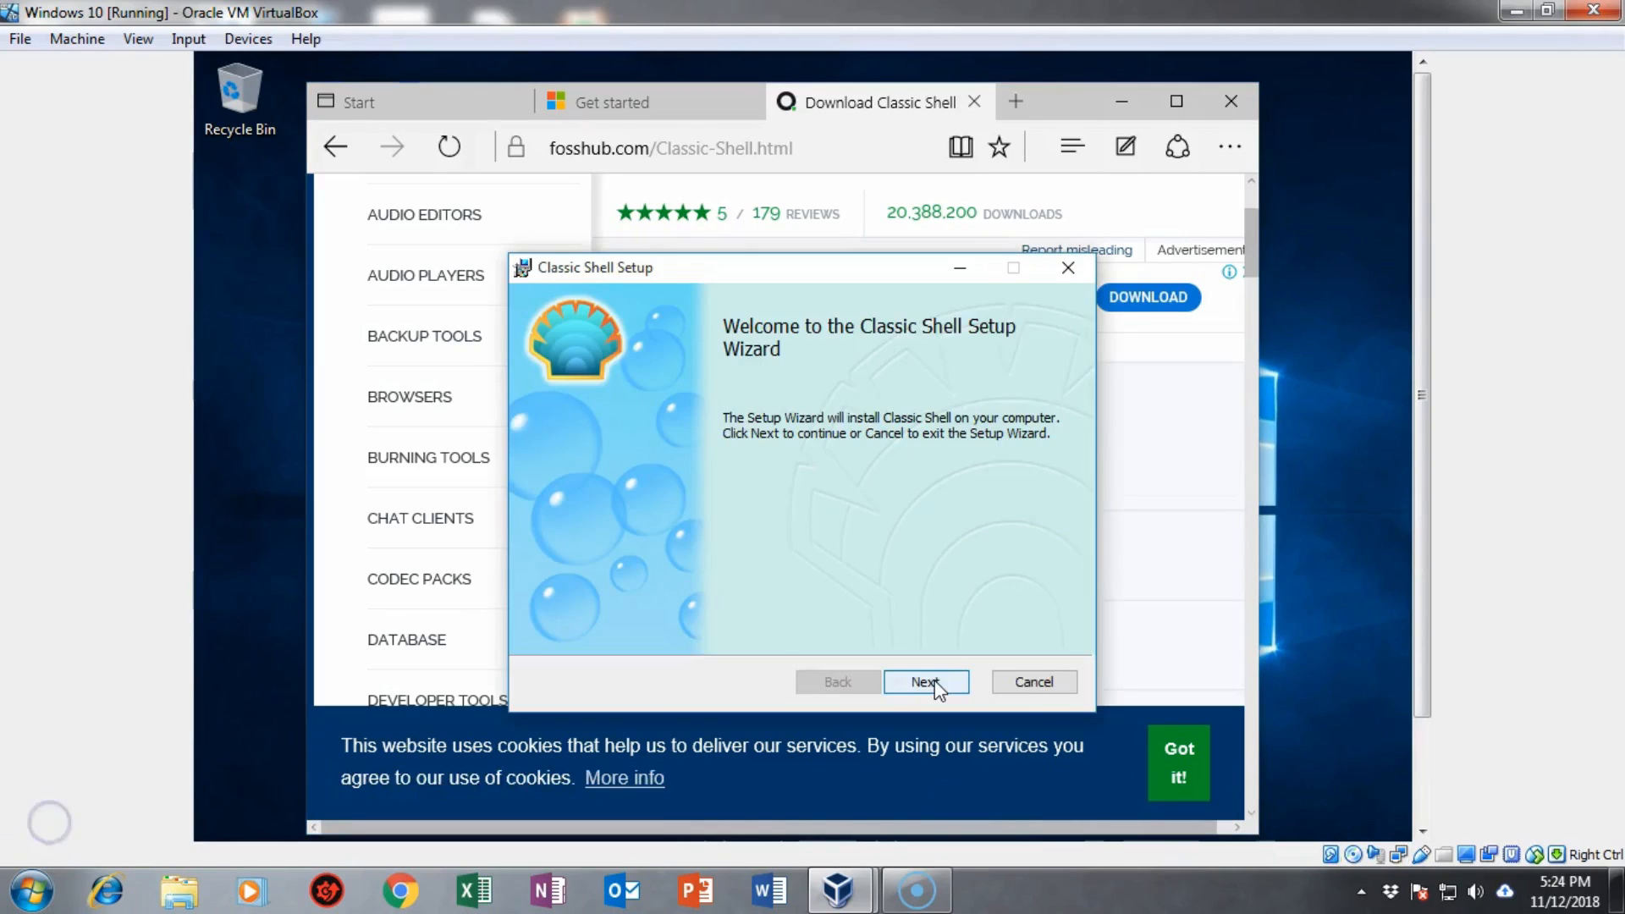
{"action": "left_click", "coordinate": [934, 682]}
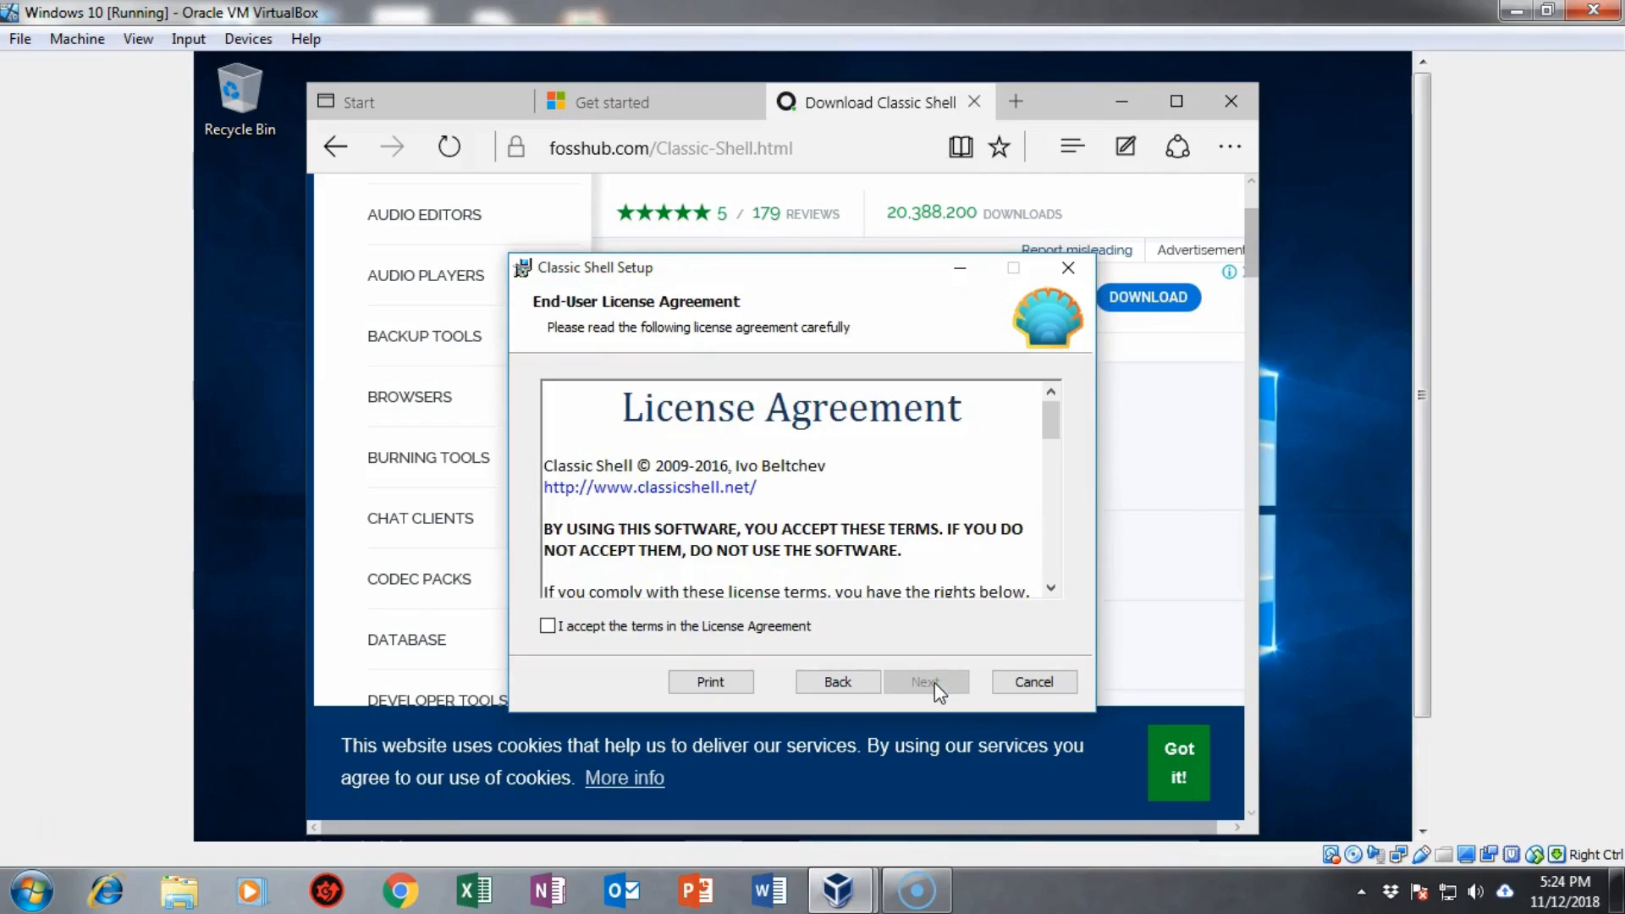
{"action": "left_click", "coordinate": [679, 626]}
{"action": "left_click", "coordinate": [940, 688]}
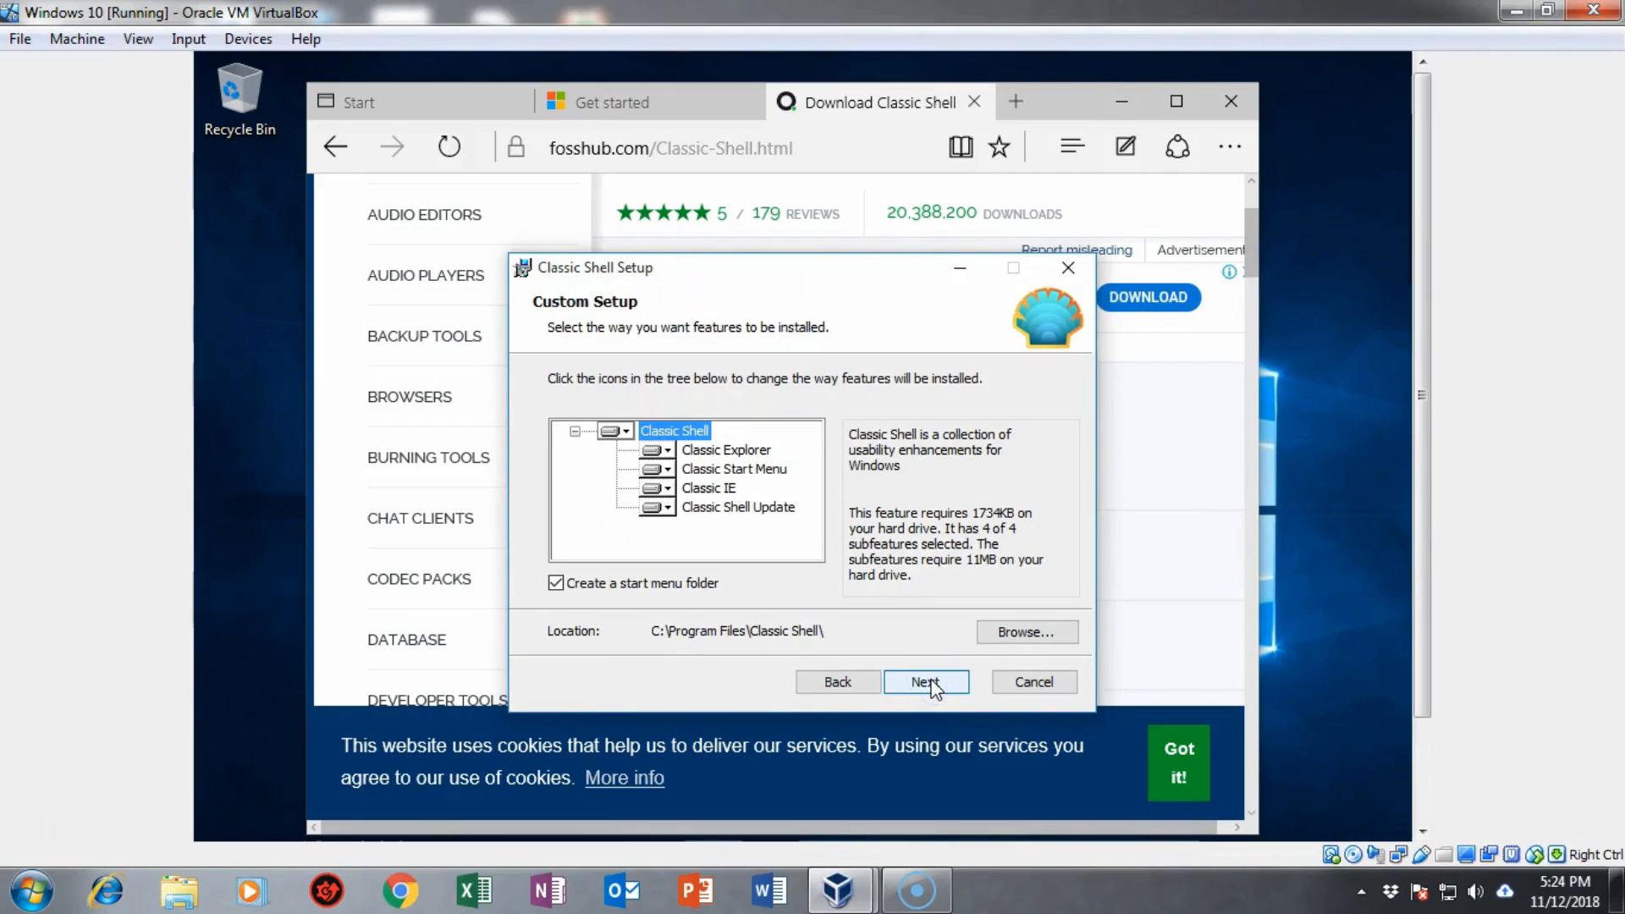
{"action": "left_click", "coordinate": [927, 682]}
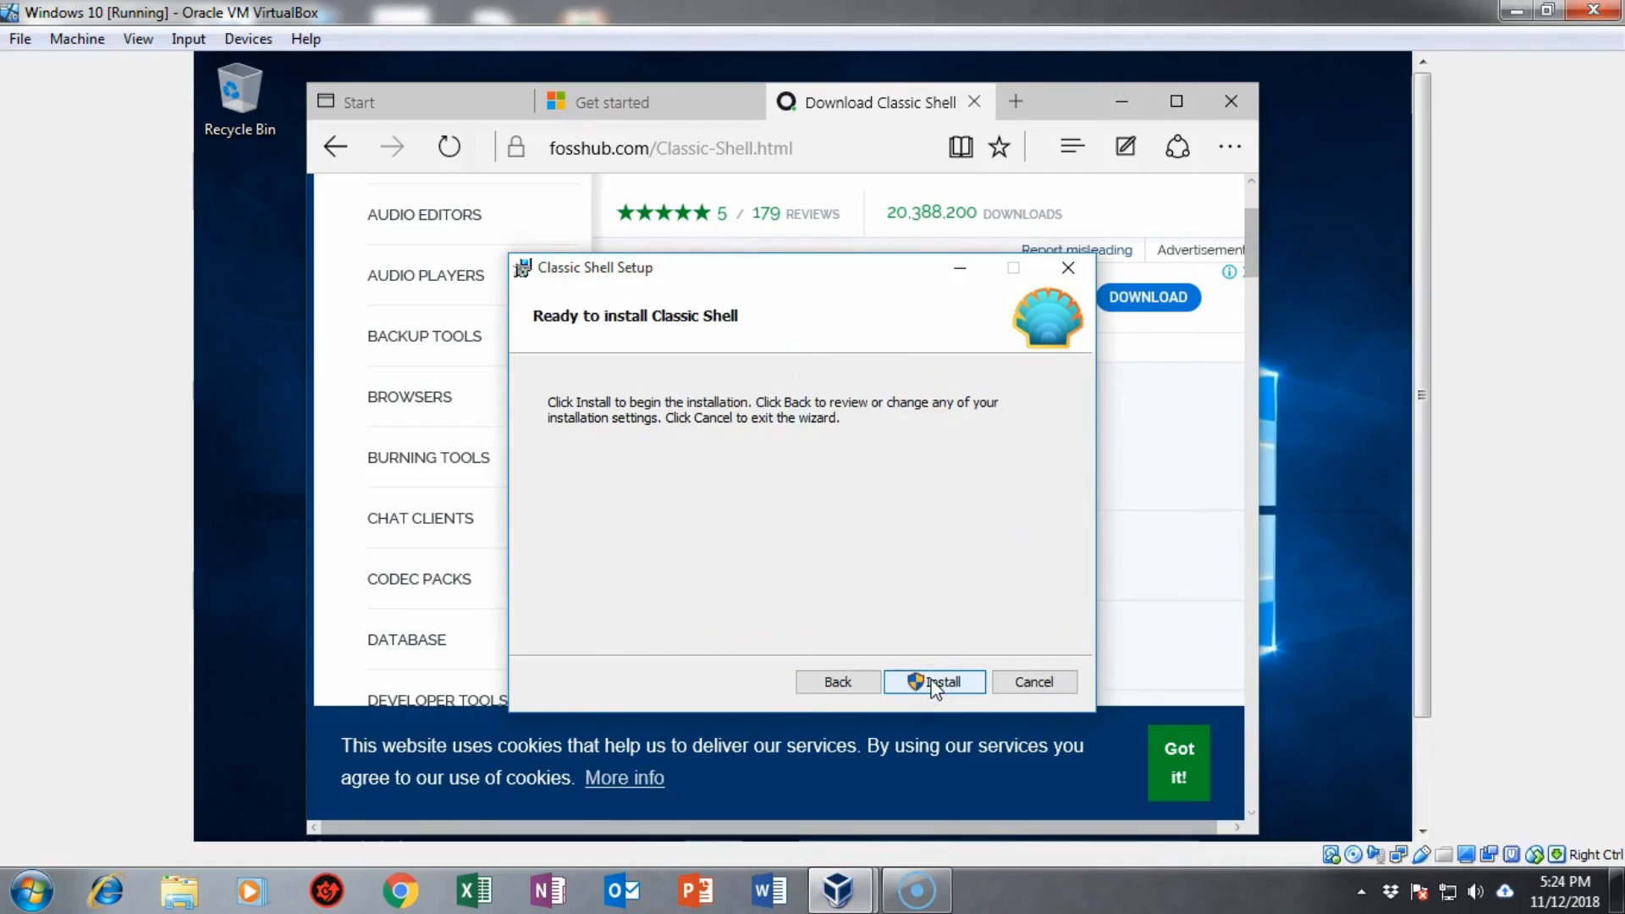
{"action": "left_click", "coordinate": [934, 684]}
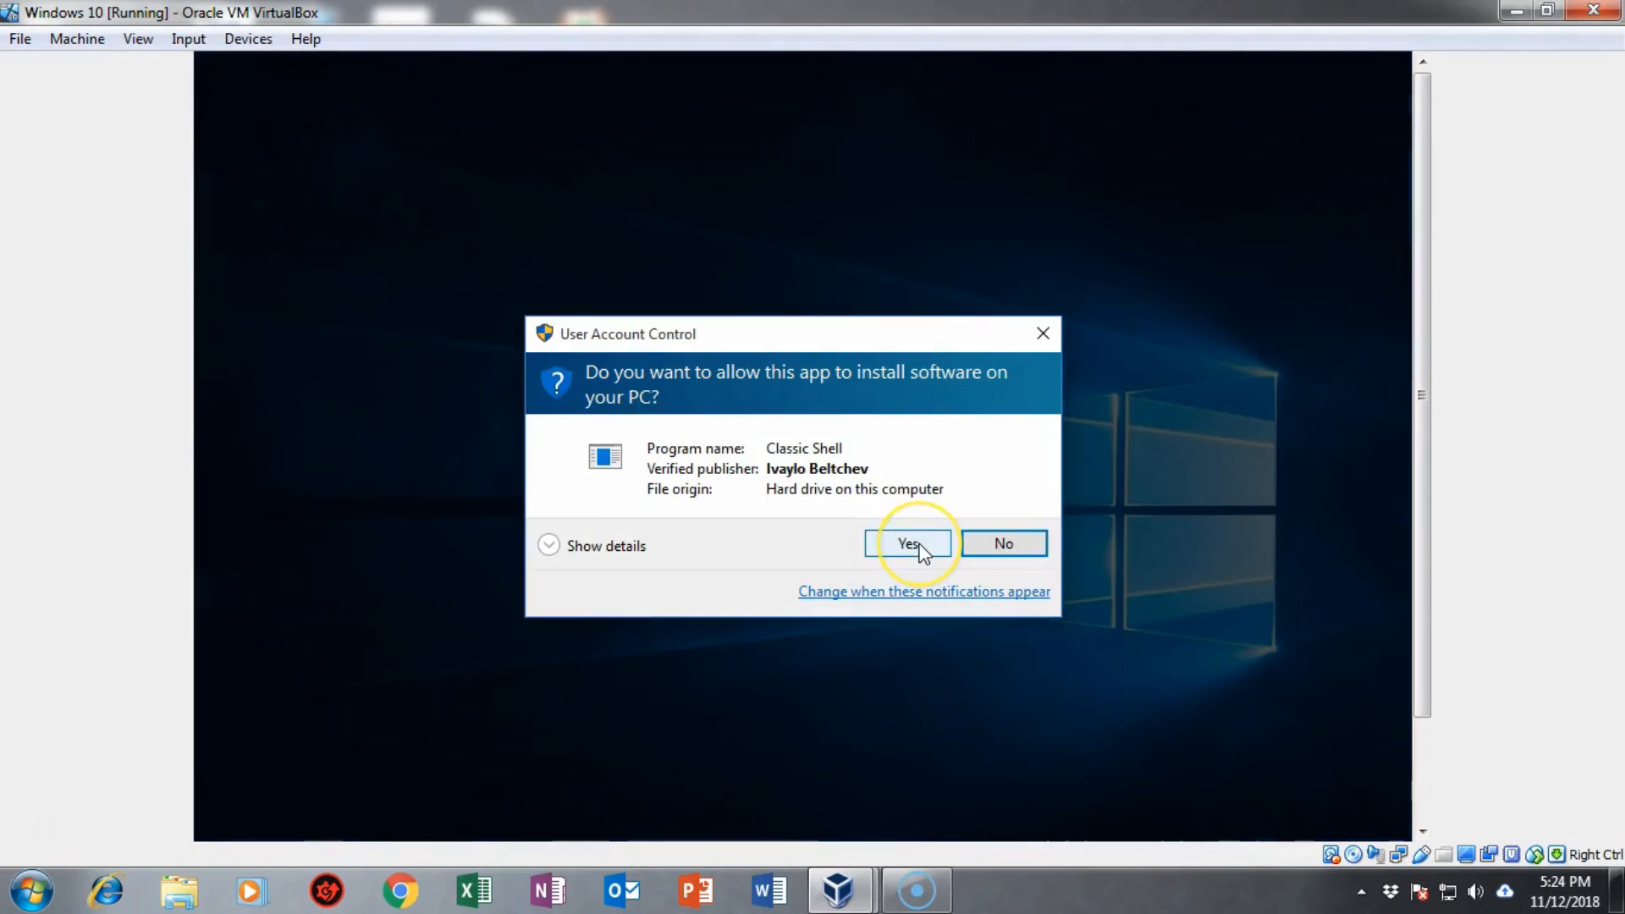
{"action": "left_click", "coordinate": [920, 548]}
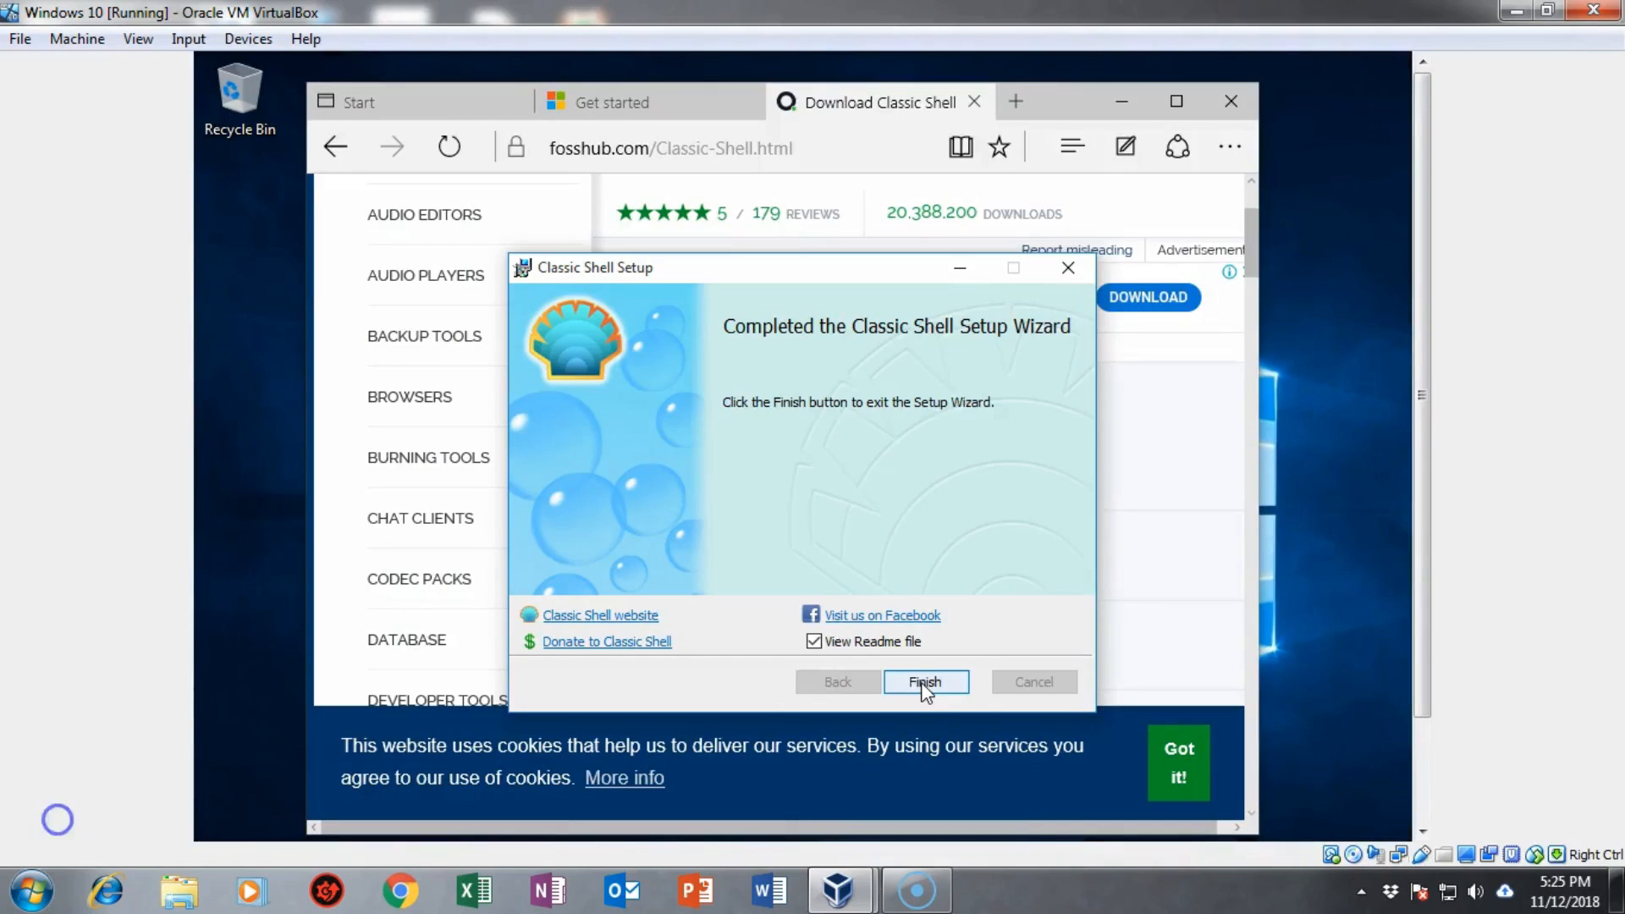
{"action": "left_click", "coordinate": [922, 683]}
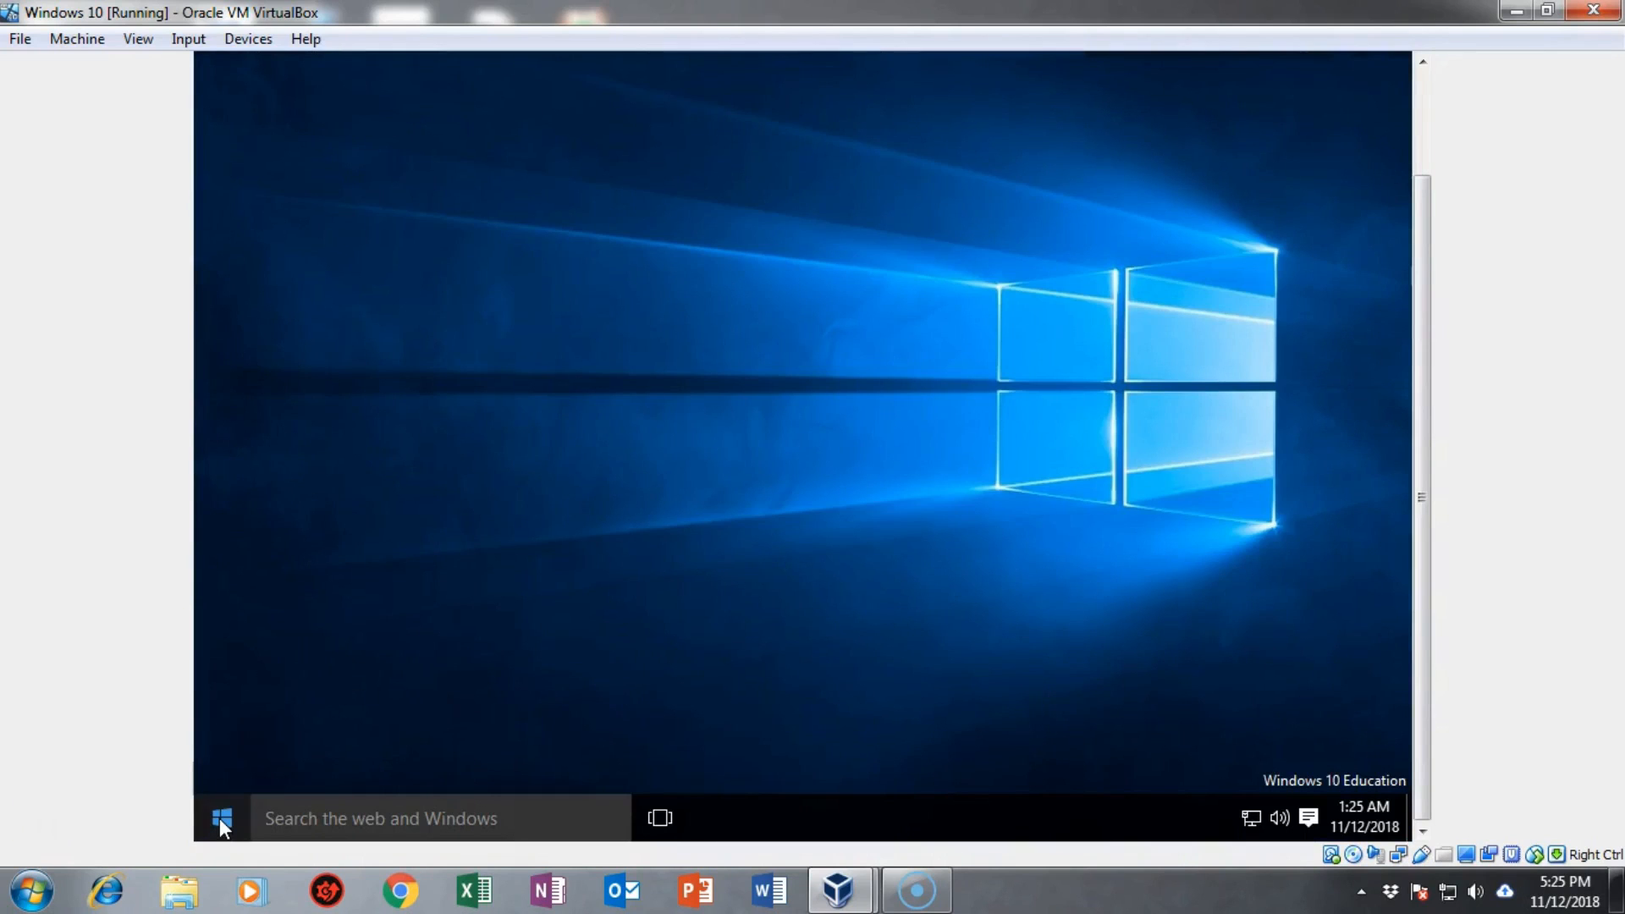
Step: In Classic Shell settings, keep Windows 7 style and replace the Start button with the Classic design
{"action": "left_click", "coordinate": [221, 819]}
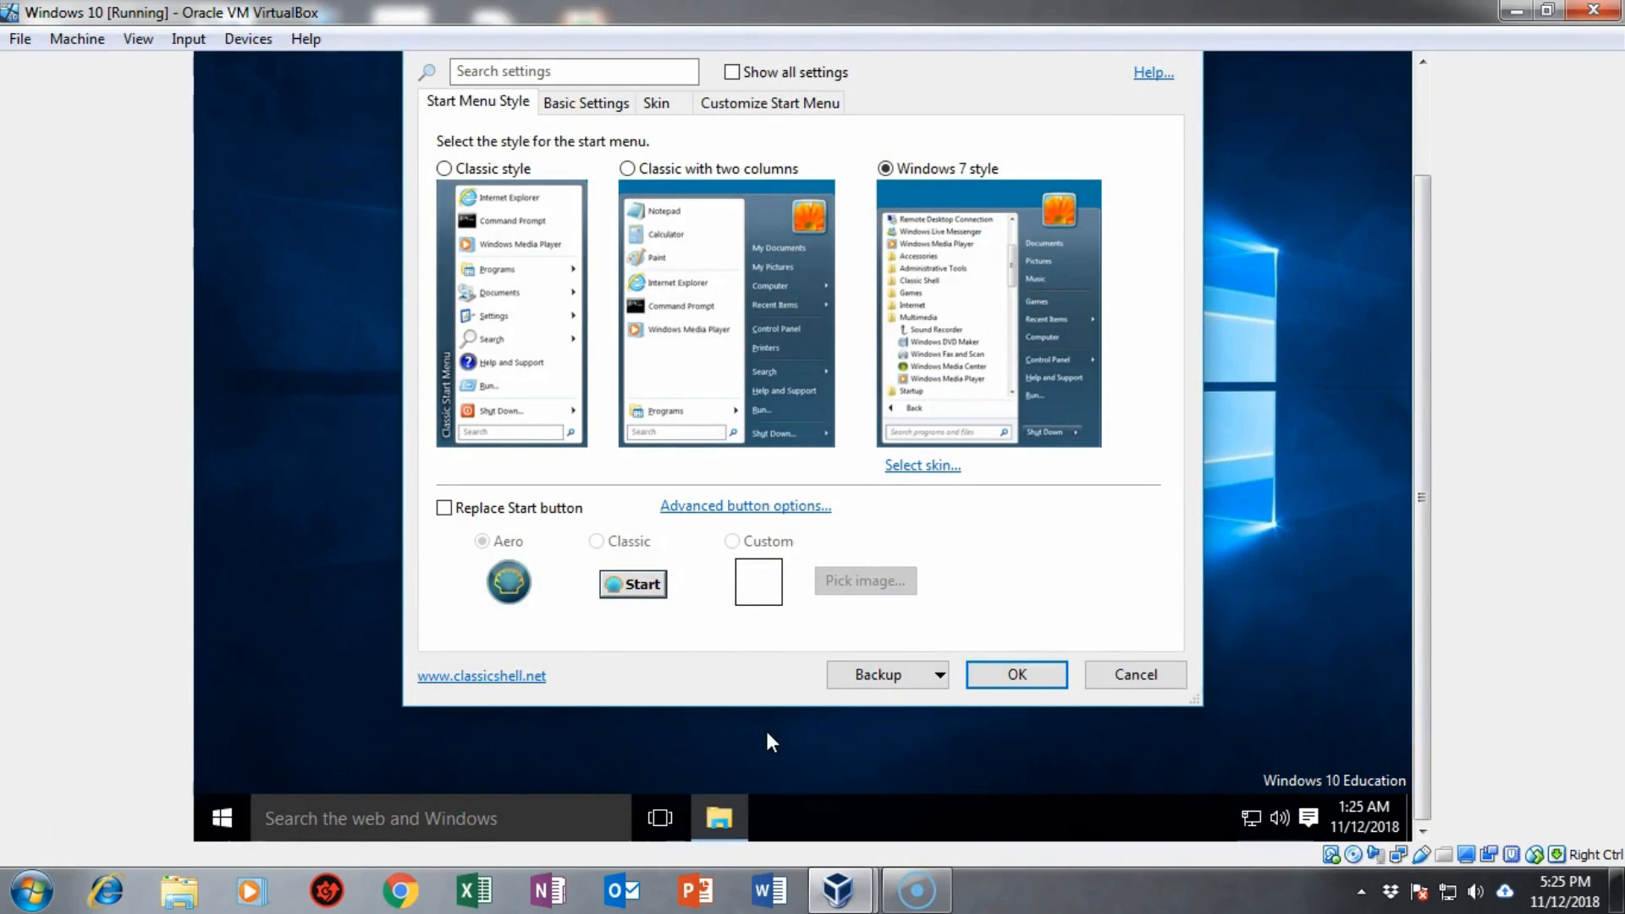
{"action": "left_click", "coordinate": [955, 434]}
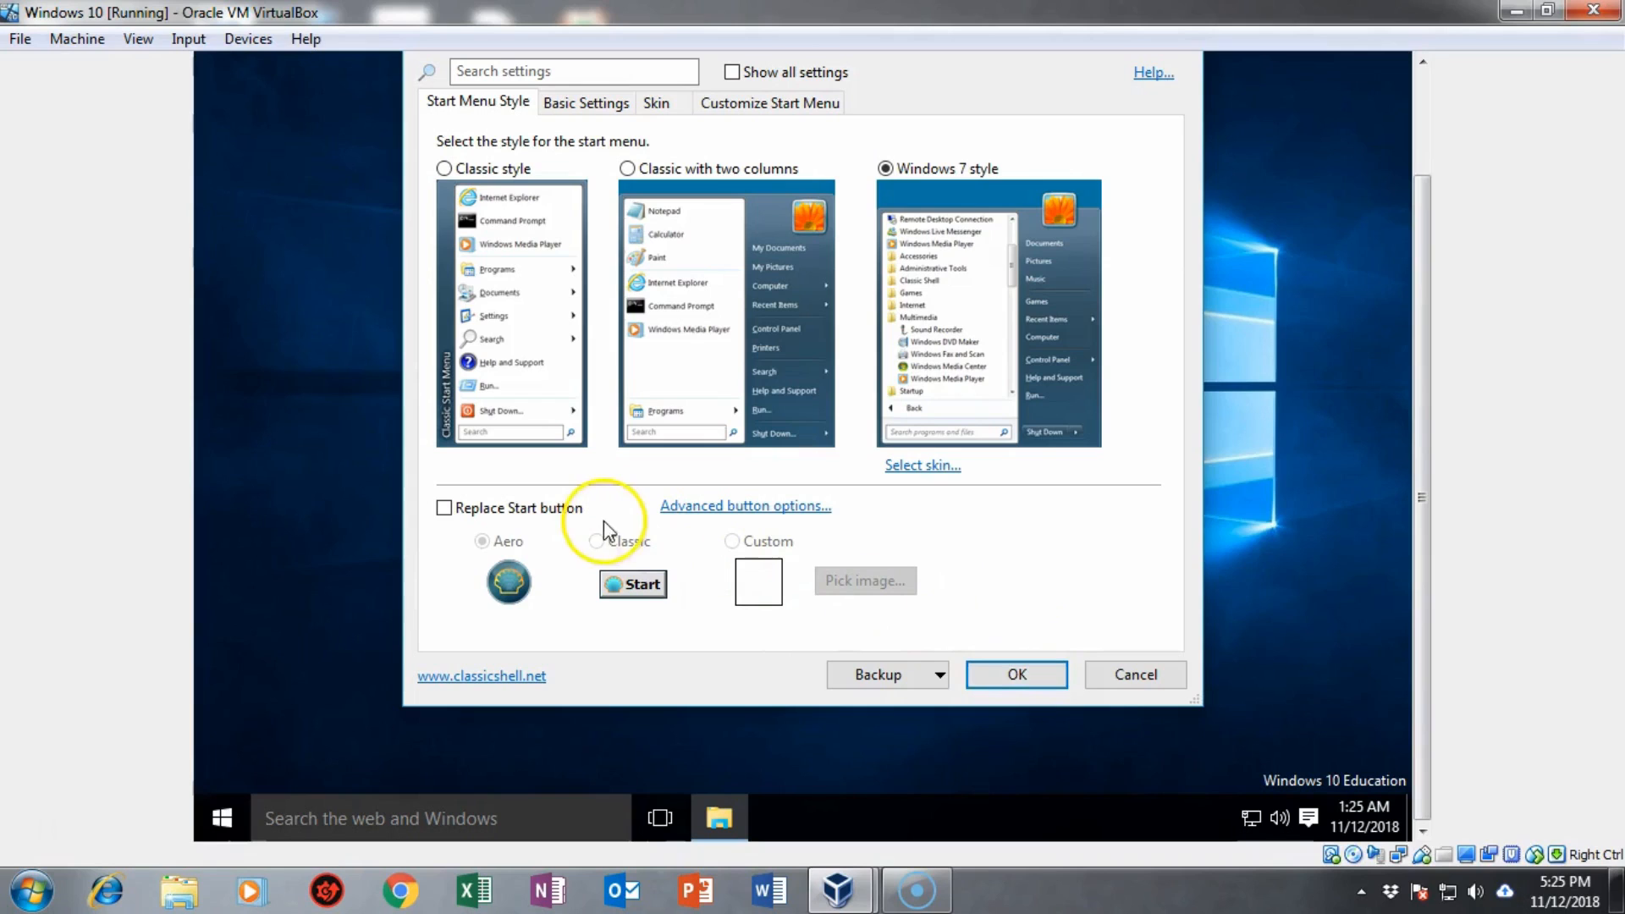
{"action": "left_click", "coordinate": [443, 508]}
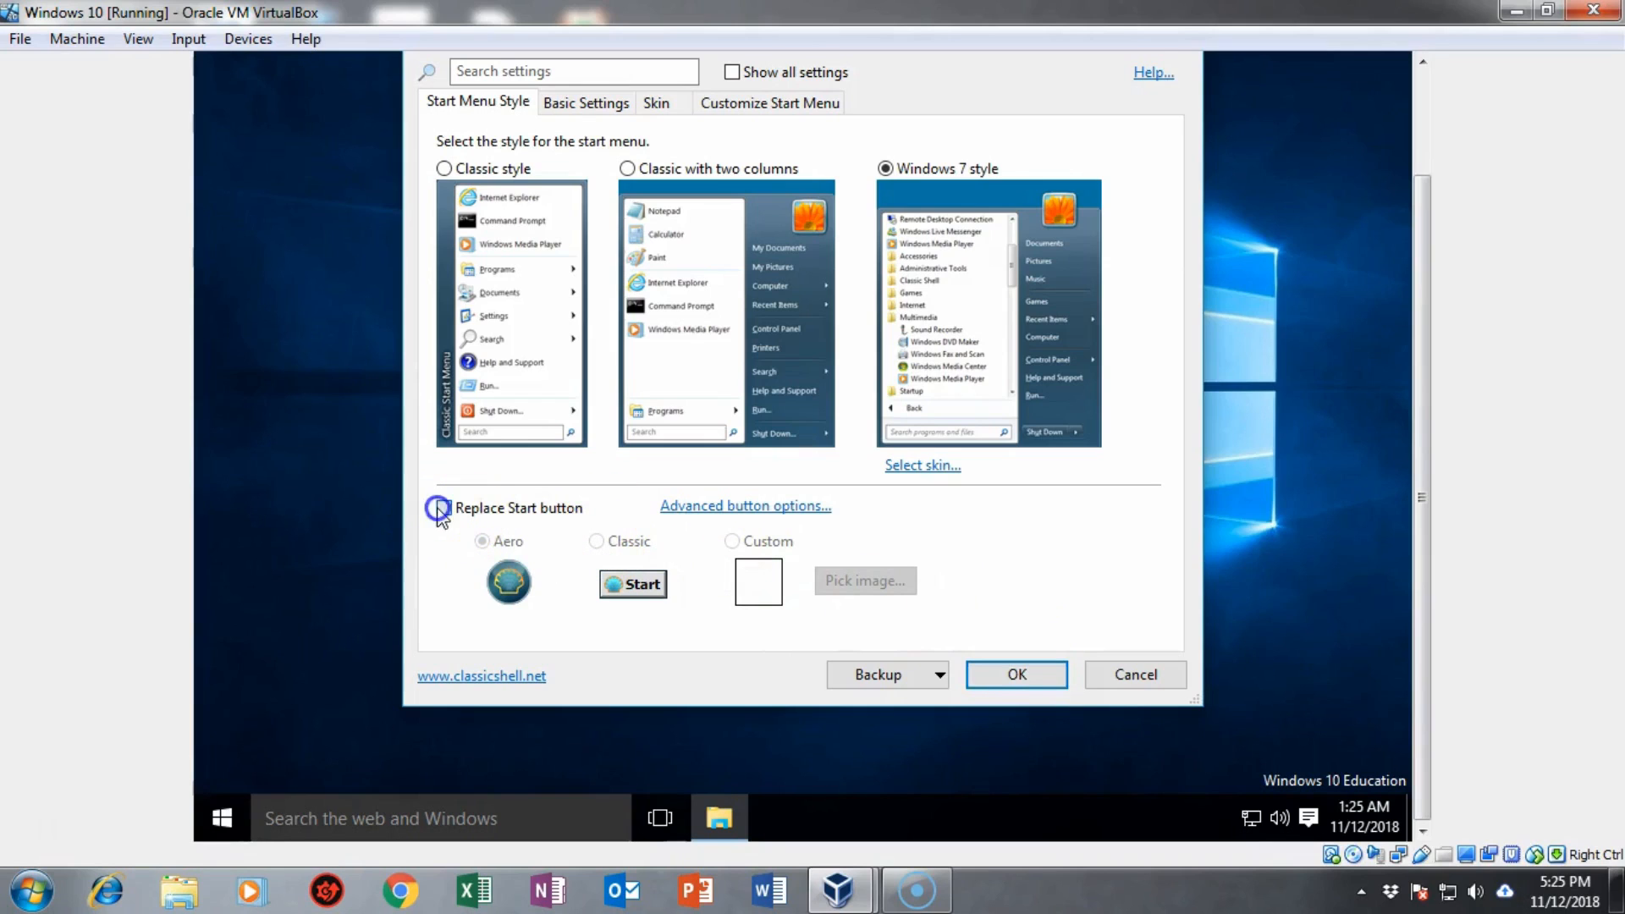
{"action": "left_click", "coordinate": [596, 541]}
{"action": "left_click", "coordinate": [1017, 675]}
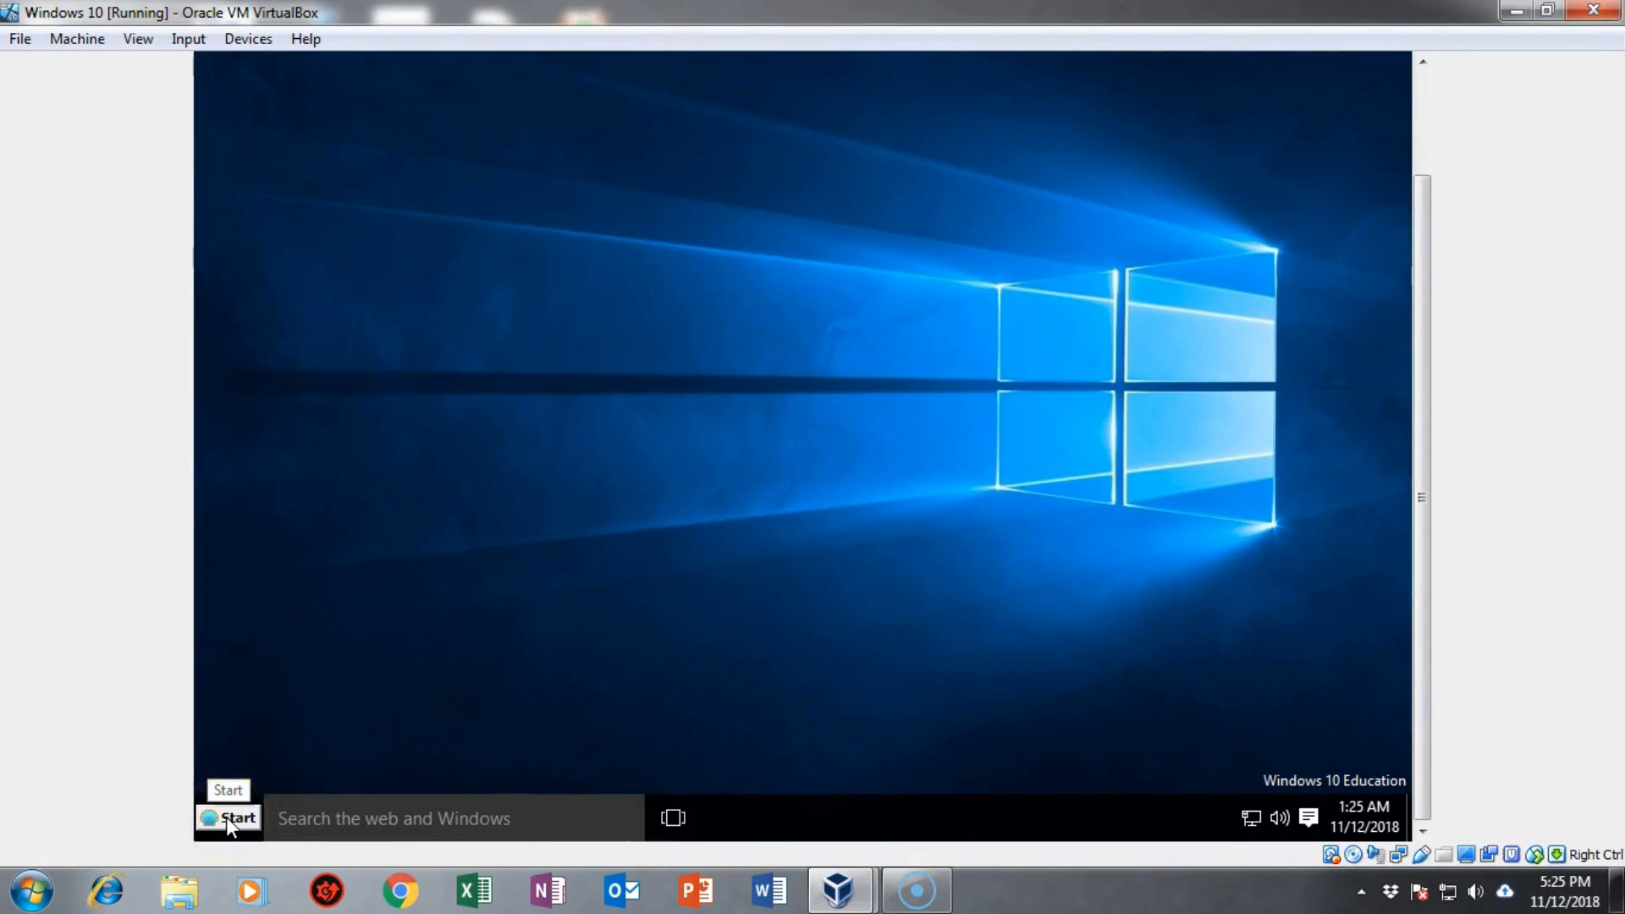
{"action": "left_click", "coordinate": [226, 816]}
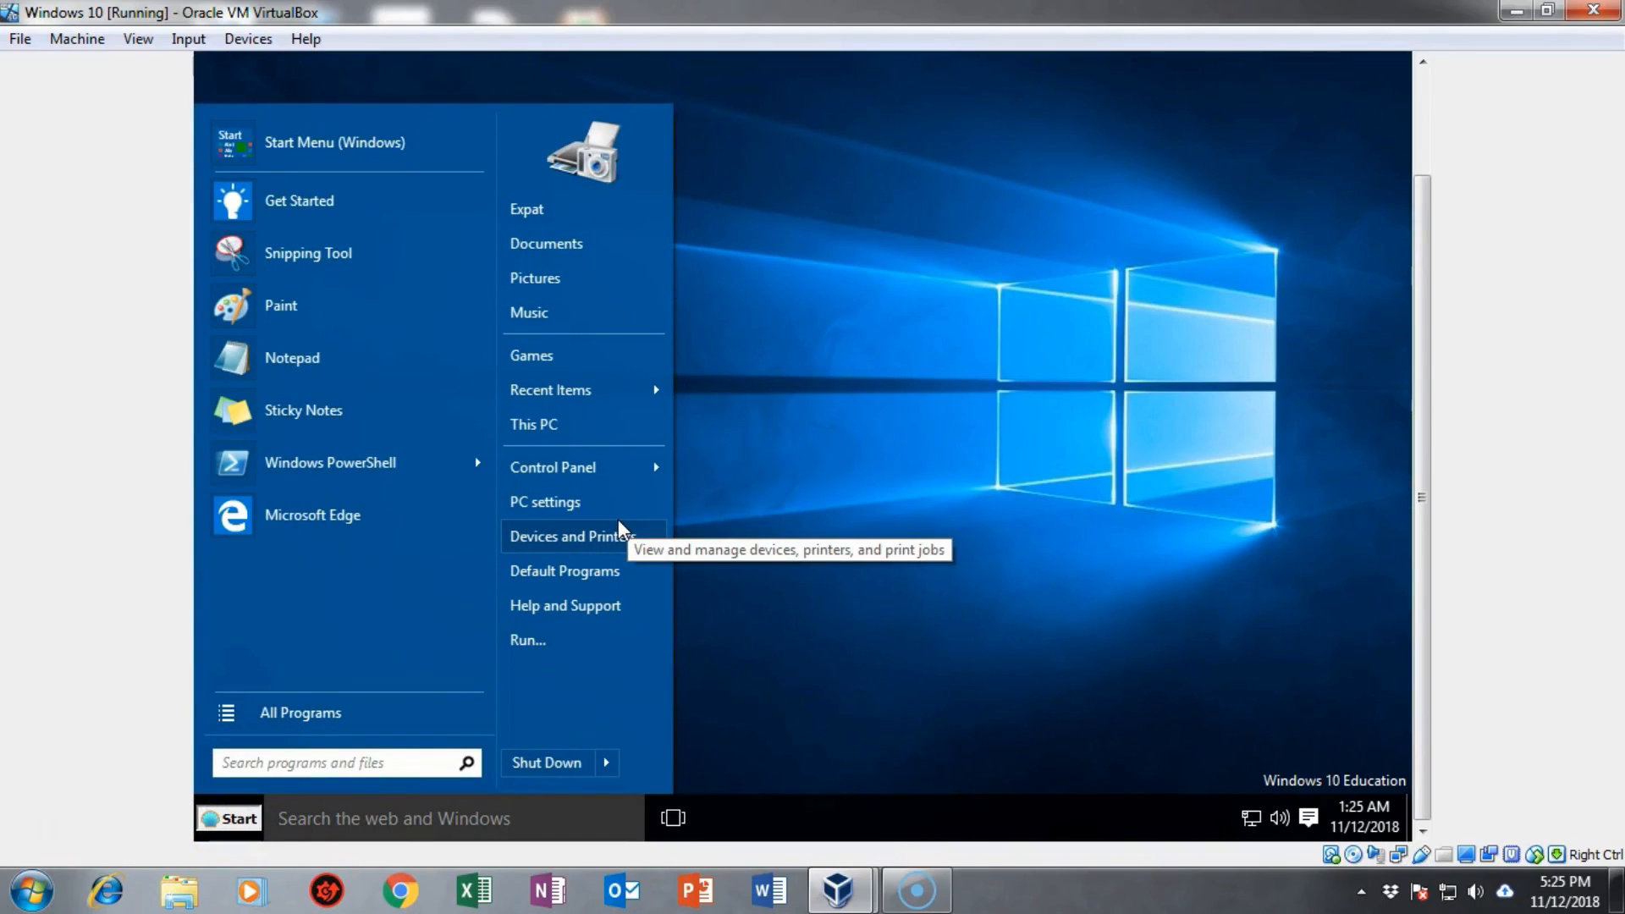
{"action": "left_click", "coordinate": [618, 520]}
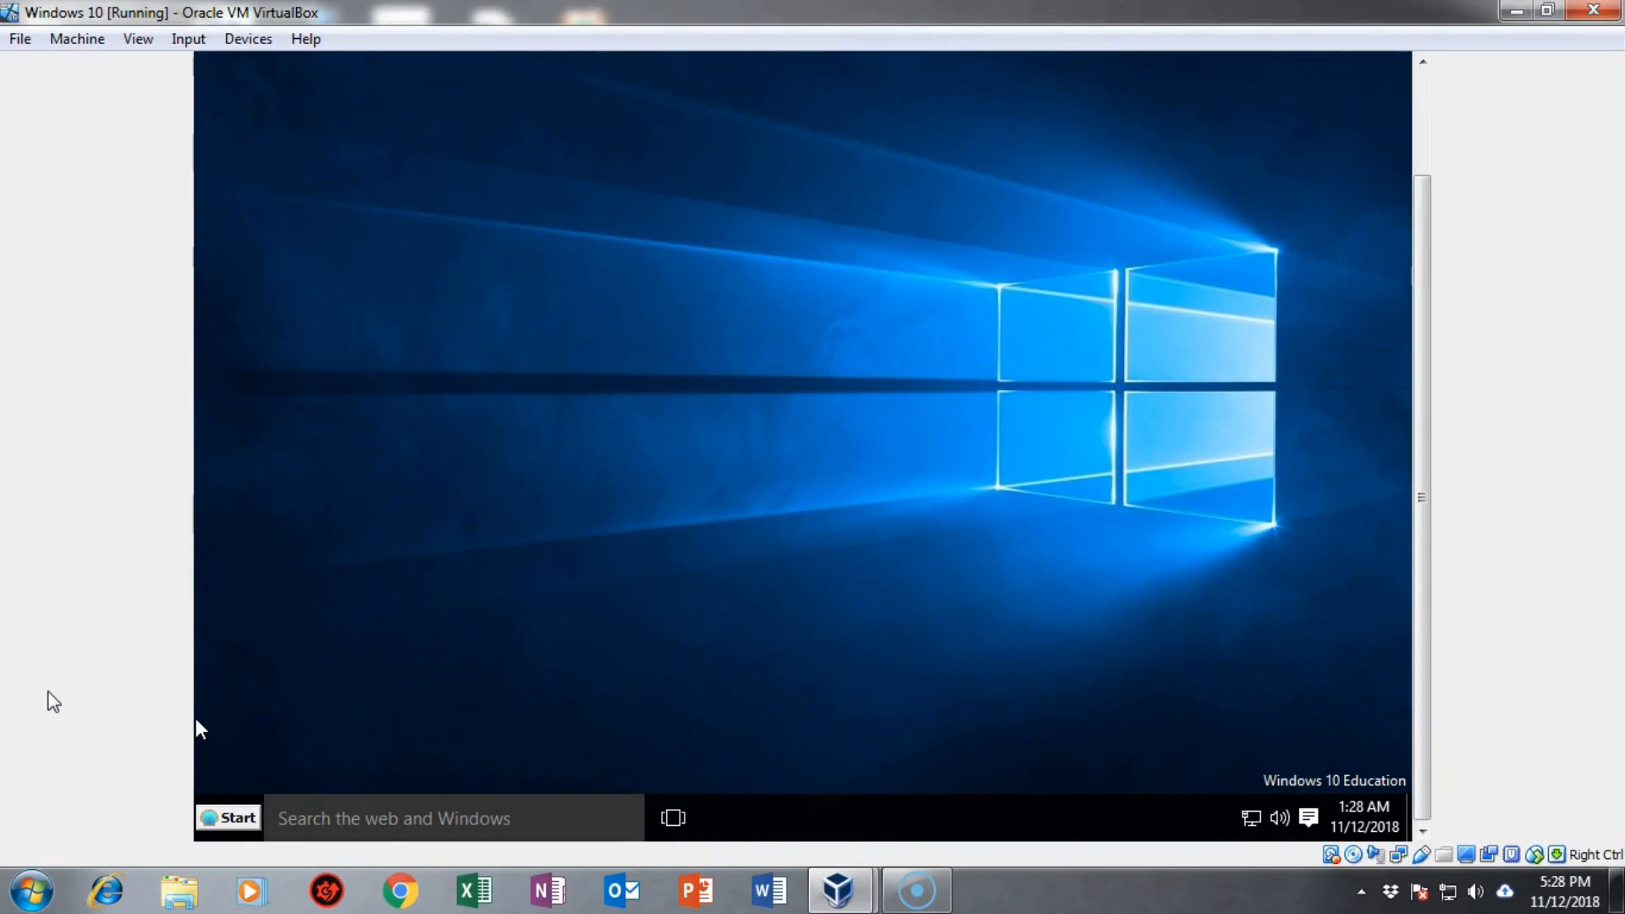
{"action": "left_click", "coordinate": [46, 812]}
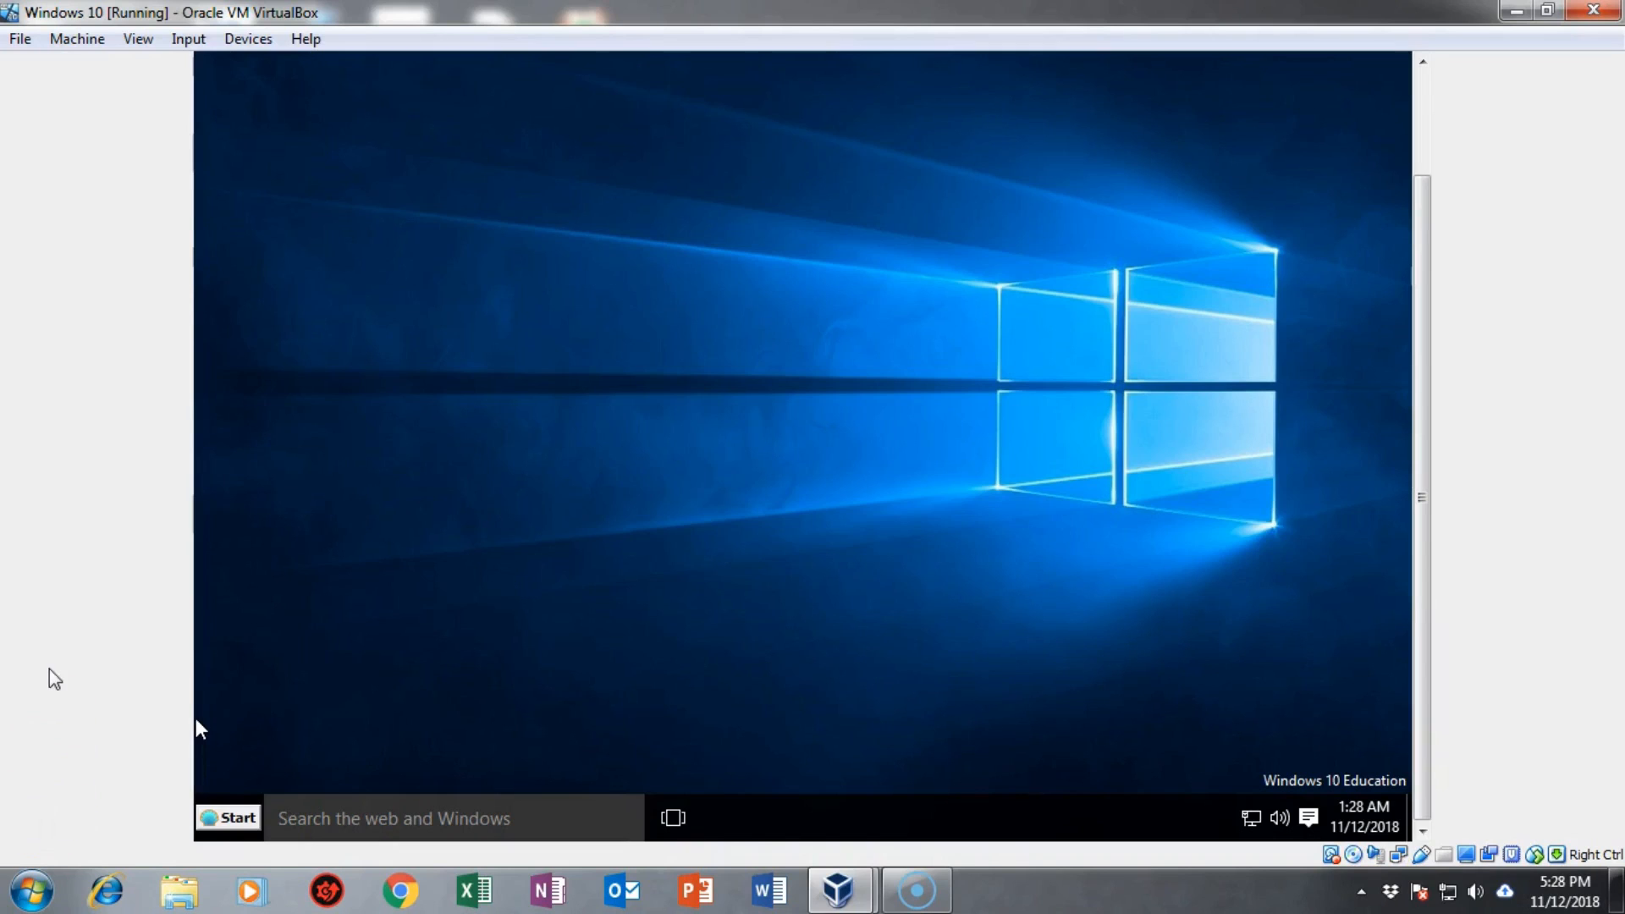